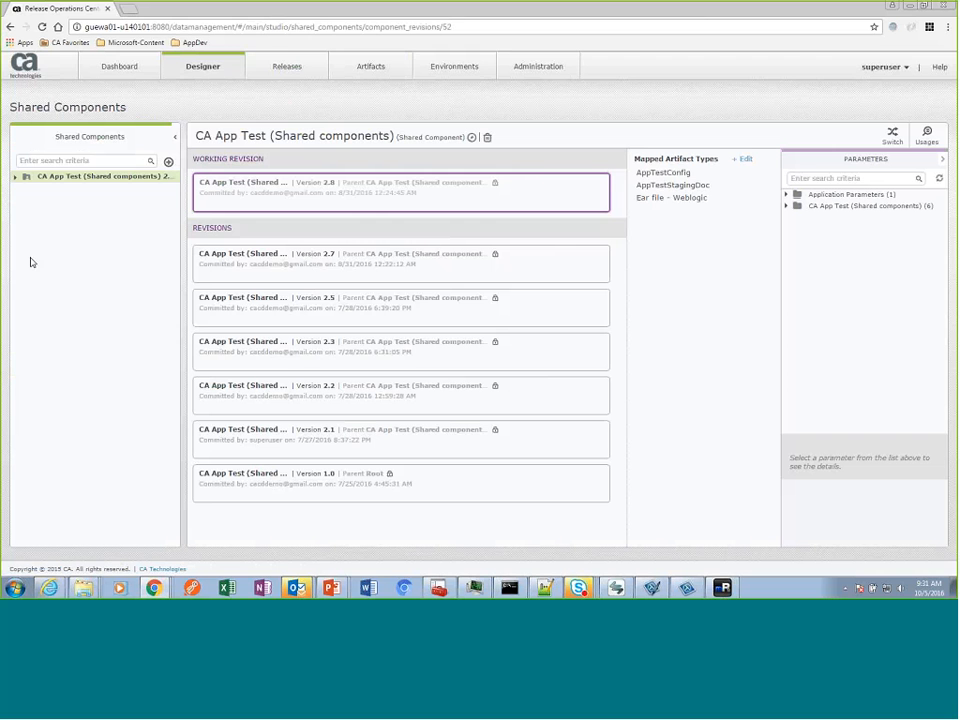
Step: Expand the CA App Test shared component to show its actions and flows
{"action": "left_click", "coordinate": [15, 177]}
{"action": "left_click", "coordinate": [27, 200]}
{"action": "left_click", "coordinate": [27, 188]}
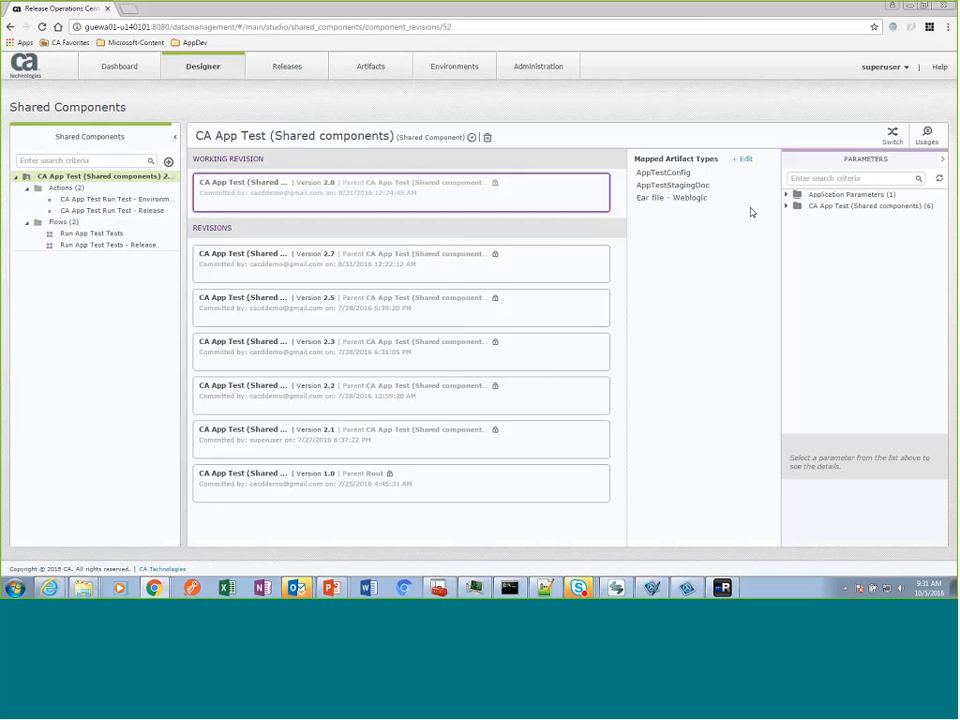
Step: Examine the application and CA App Test parameters, expanding Artifacts, CA App Test Environment and CA App Test Release
{"action": "left_click", "coordinate": [786, 206]}
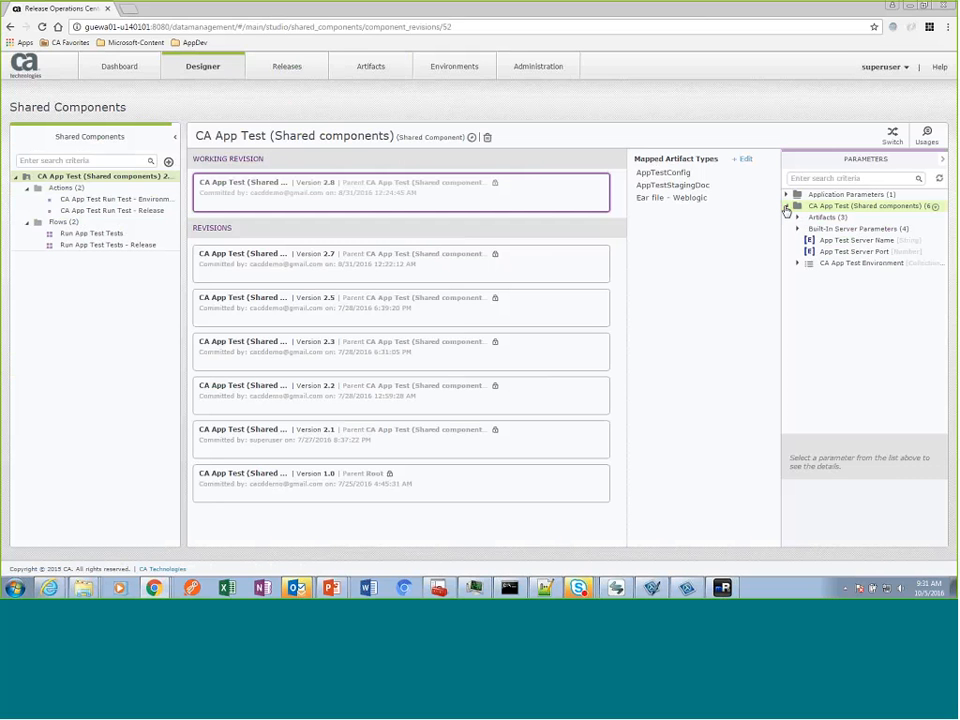
{"action": "left_click", "coordinate": [787, 195]}
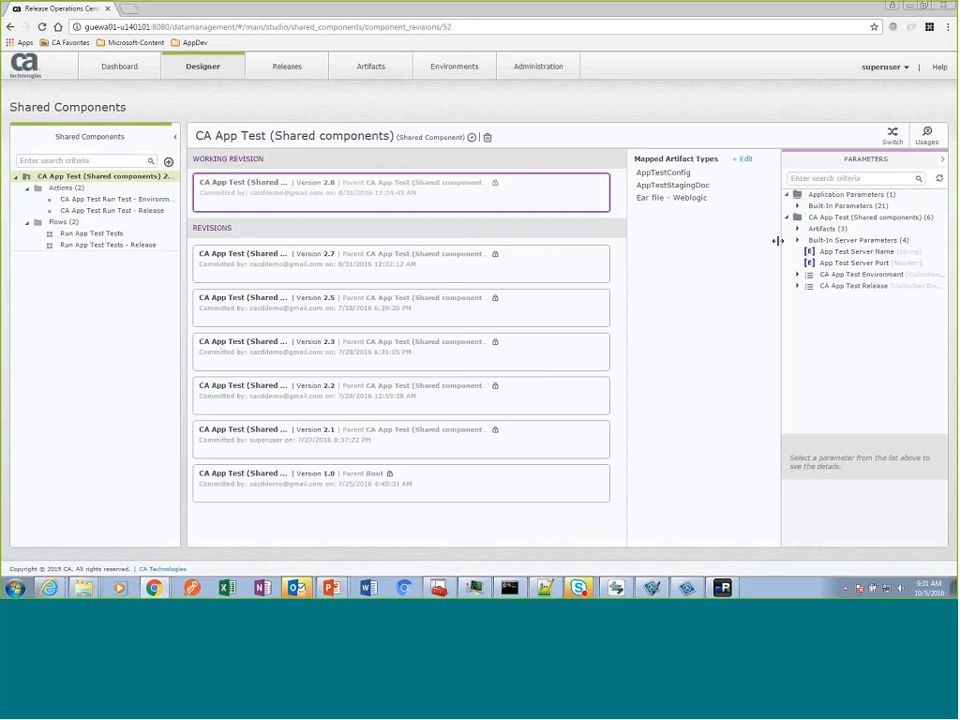
{"action": "left_click", "coordinate": [798, 229]}
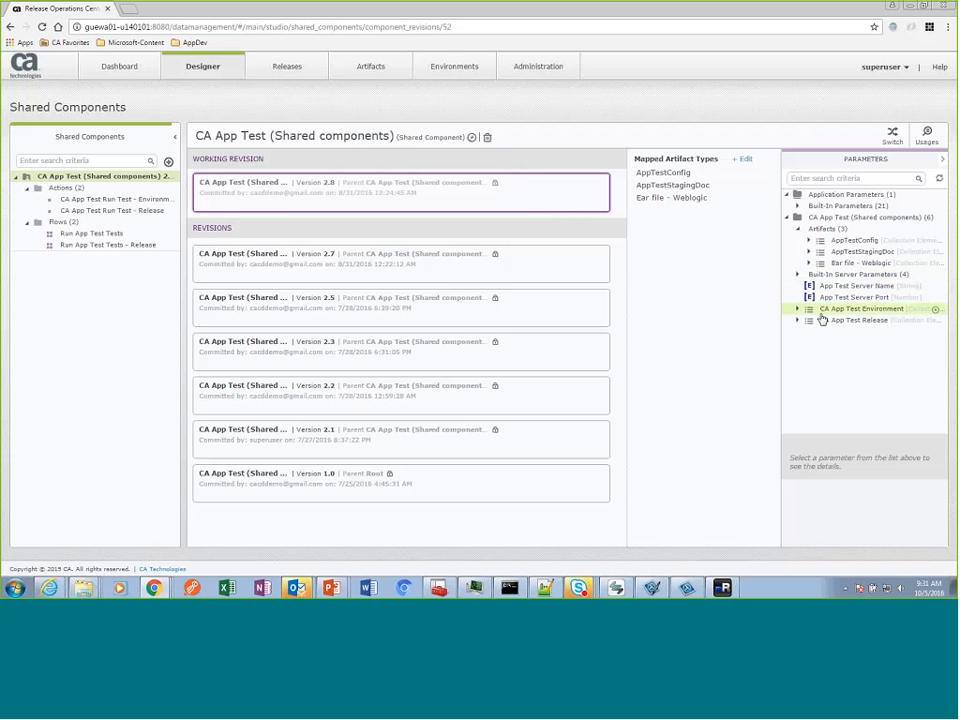
{"action": "left_click", "coordinate": [797, 310]}
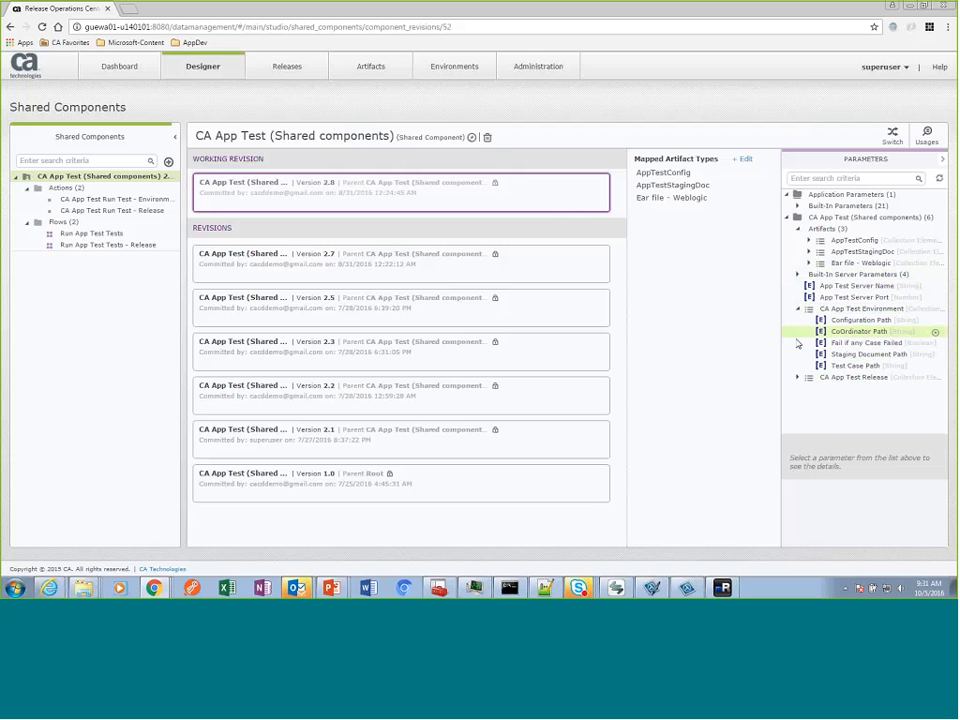
{"action": "left_click", "coordinate": [797, 377]}
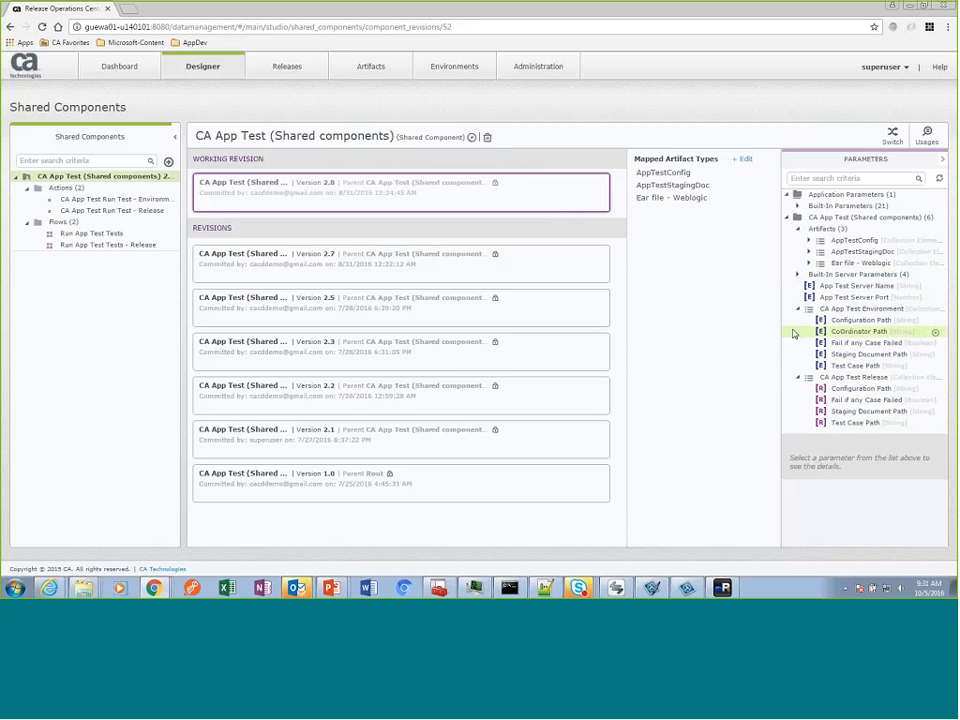
Step: Open the Run App Test Tests flow and examine its loop properties and the inputs of its run-test action
{"action": "left_click", "coordinate": [64, 237]}
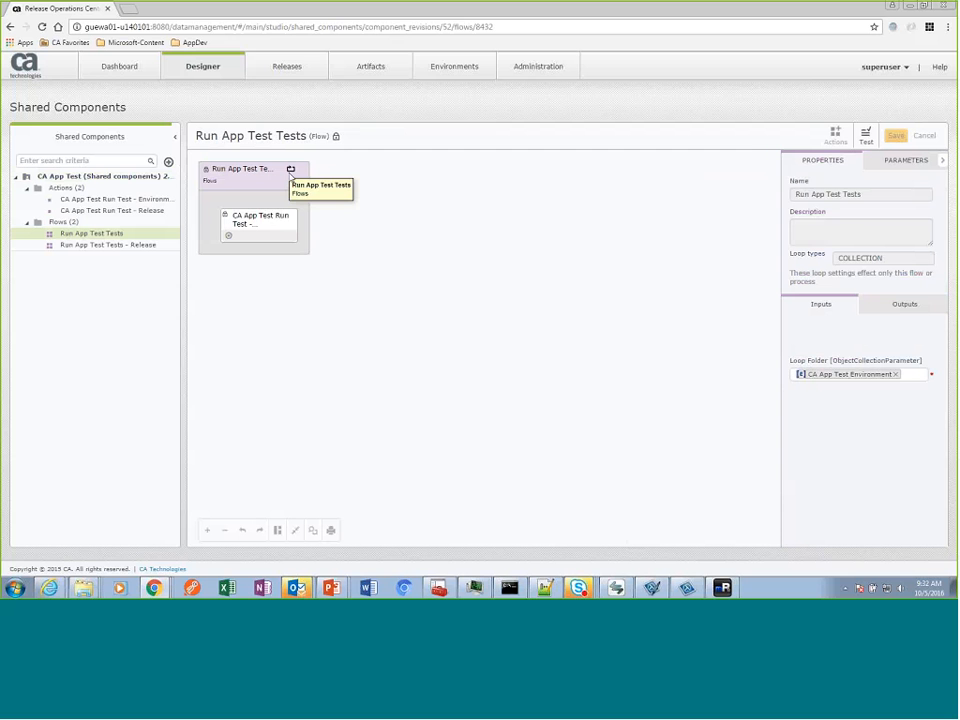
{"action": "left_click", "coordinate": [286, 174]}
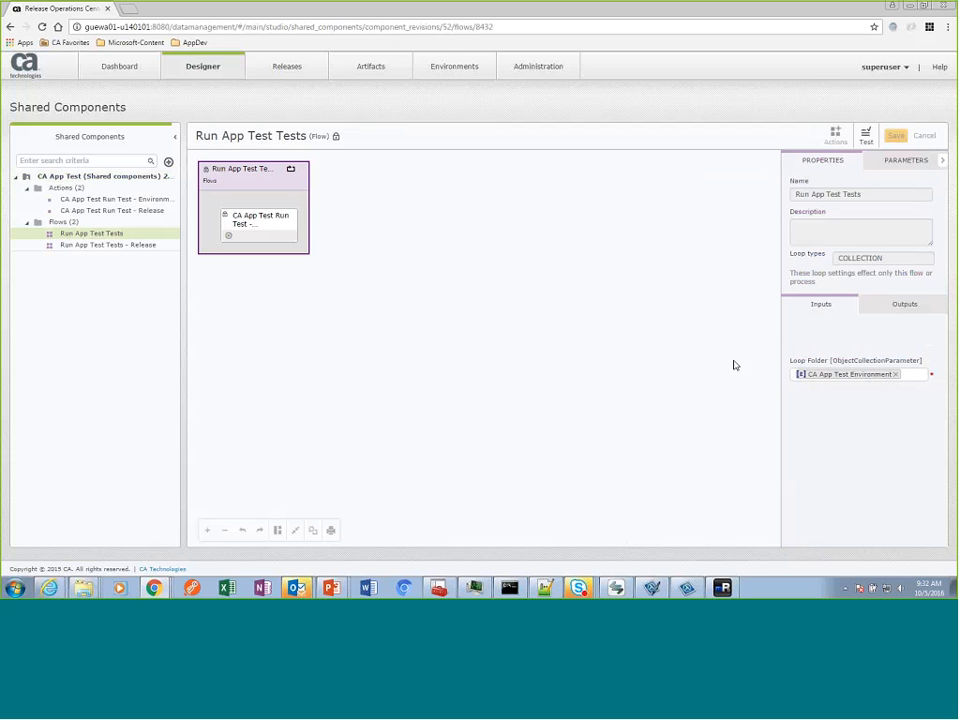
{"action": "left_click", "coordinate": [281, 228]}
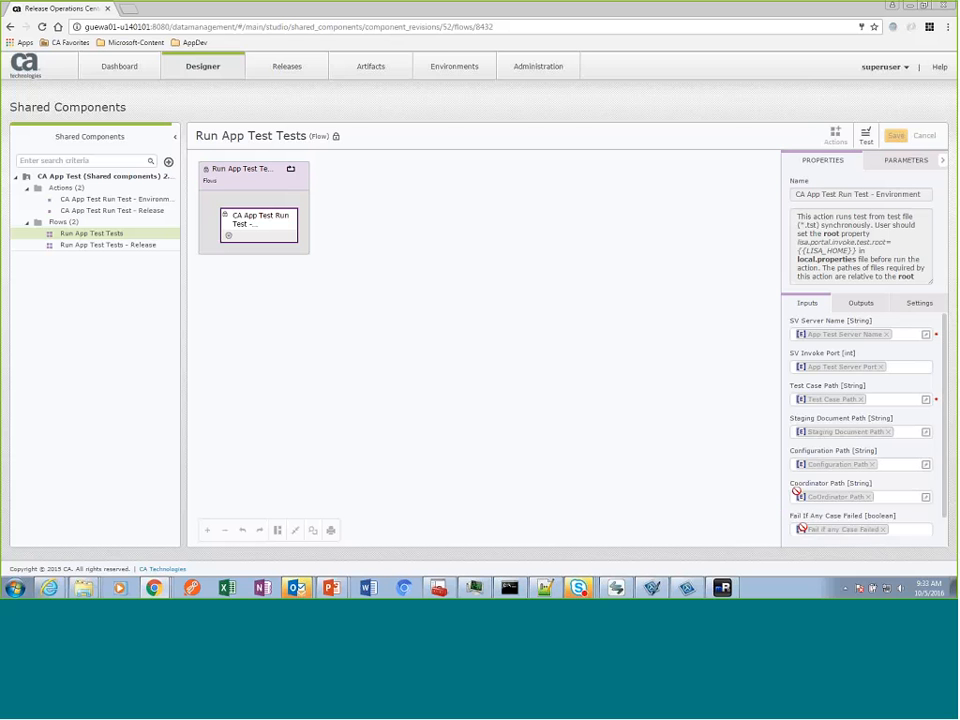
Step: View the Run App Test Tests - Release flow and compare the inputs of the Release and Environment run-test actions
{"action": "left_click", "coordinate": [75, 245]}
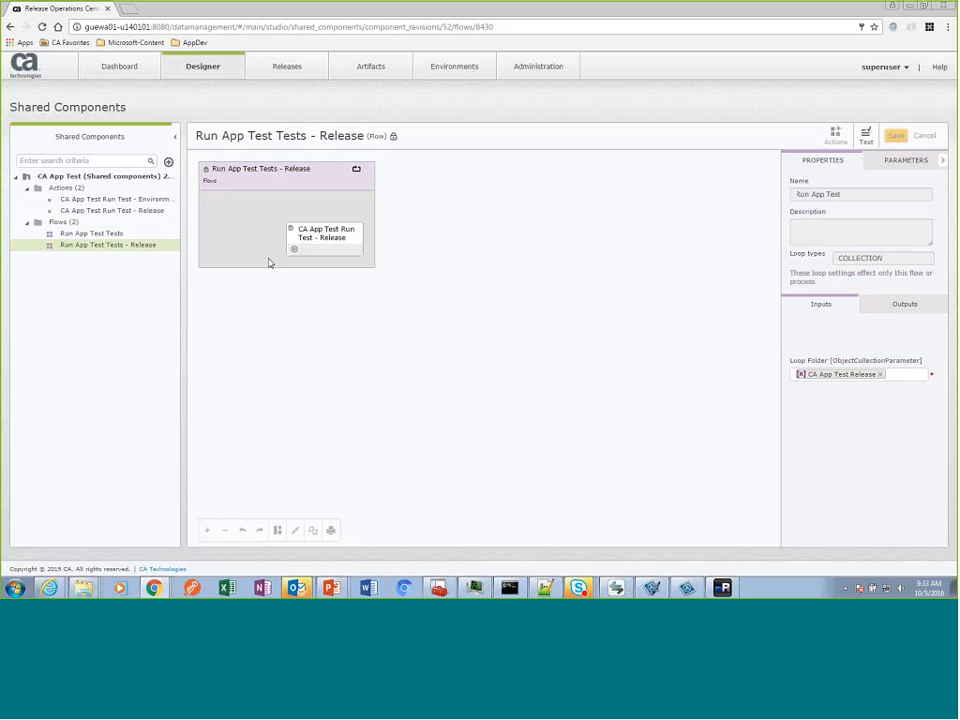
{"action": "left_click", "coordinate": [96, 212]}
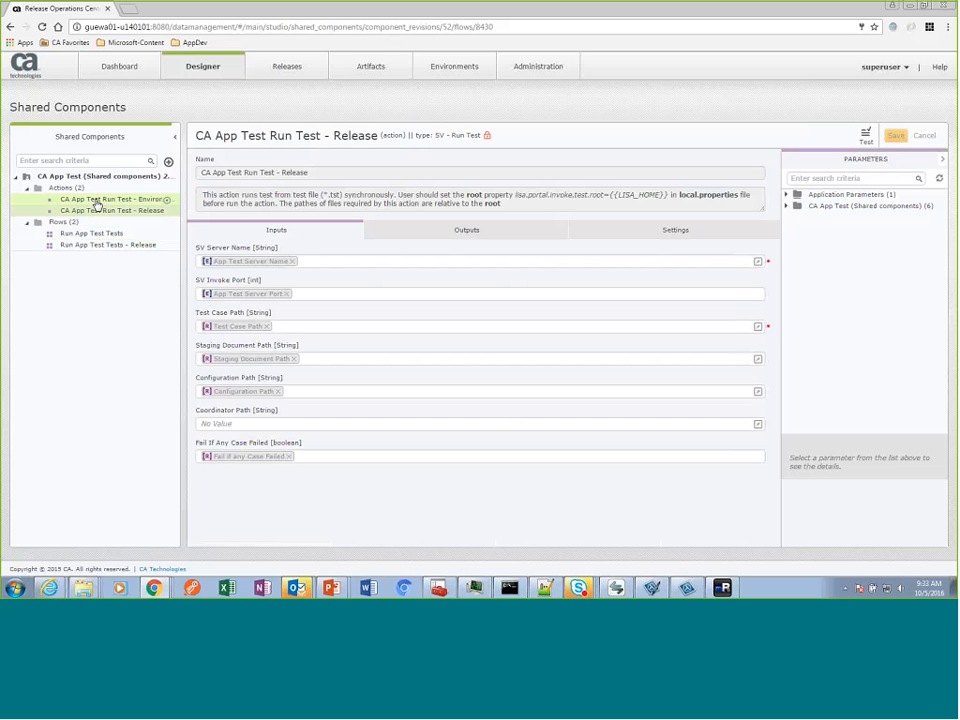
{"action": "left_click", "coordinate": [99, 200]}
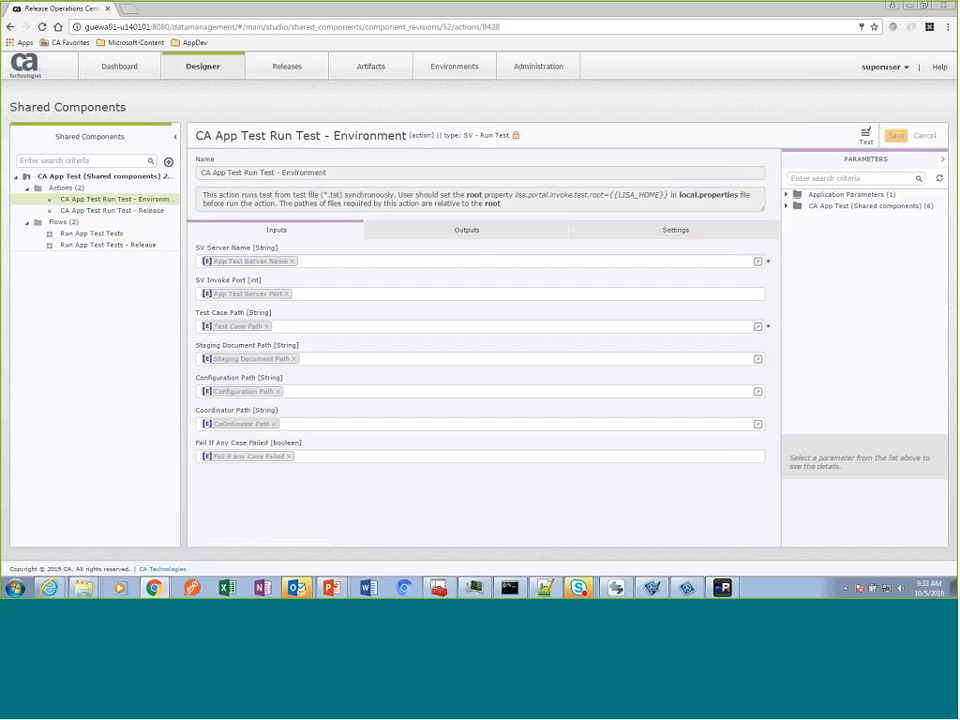
Step: Go to Process Design and load the WebServices application
{"action": "left_click", "coordinate": [171, 66]}
{"action": "left_click", "coordinate": [199, 104]}
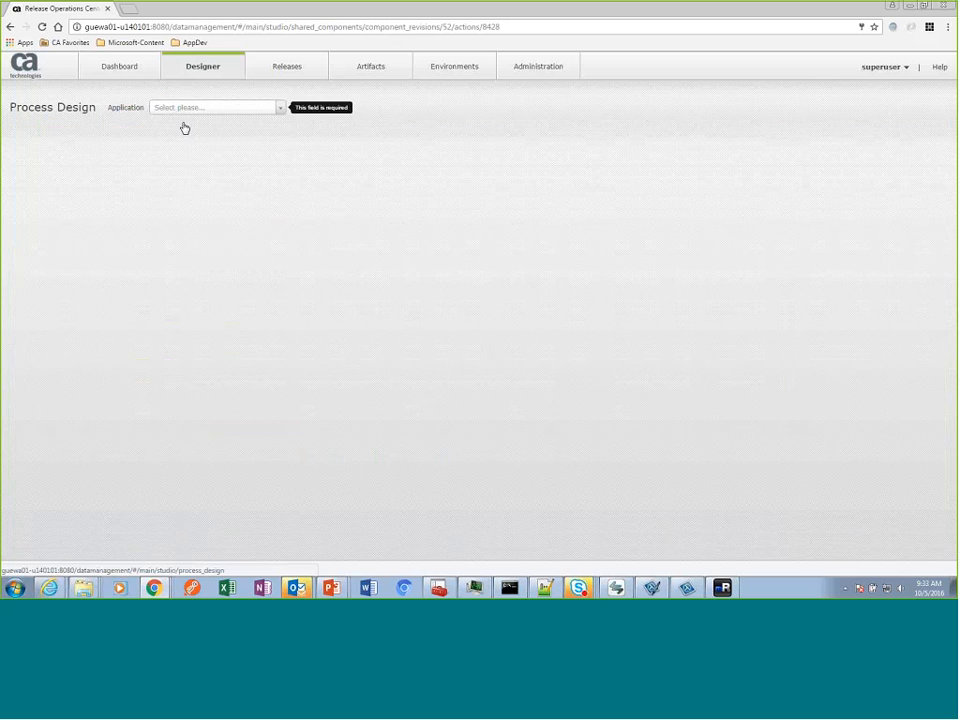
{"action": "left_click", "coordinate": [282, 111]}
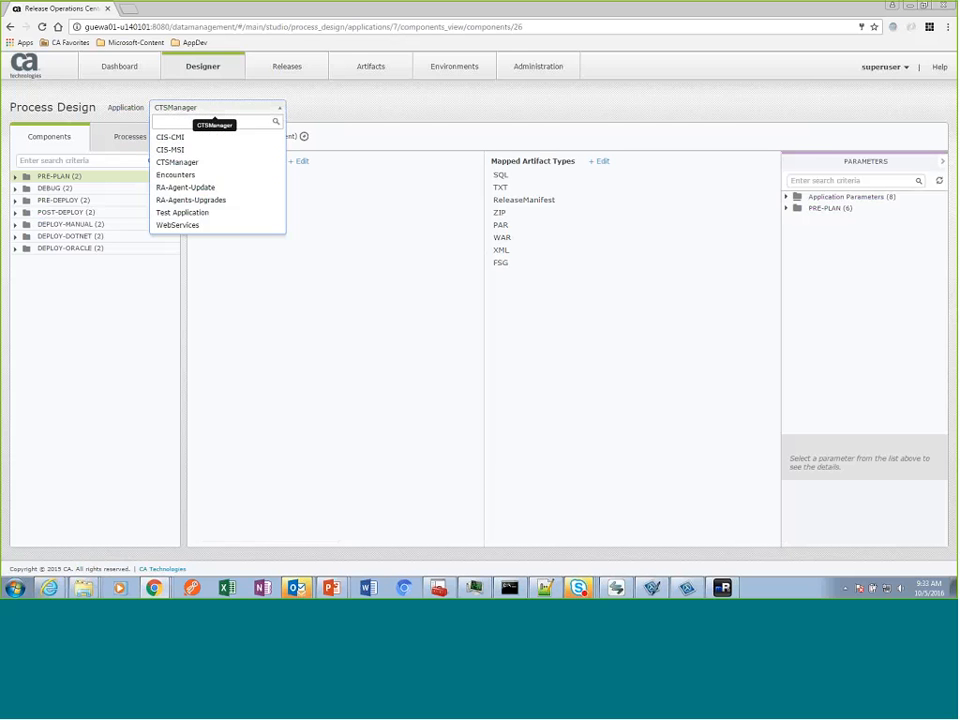
{"action": "left_click", "coordinate": [198, 226]}
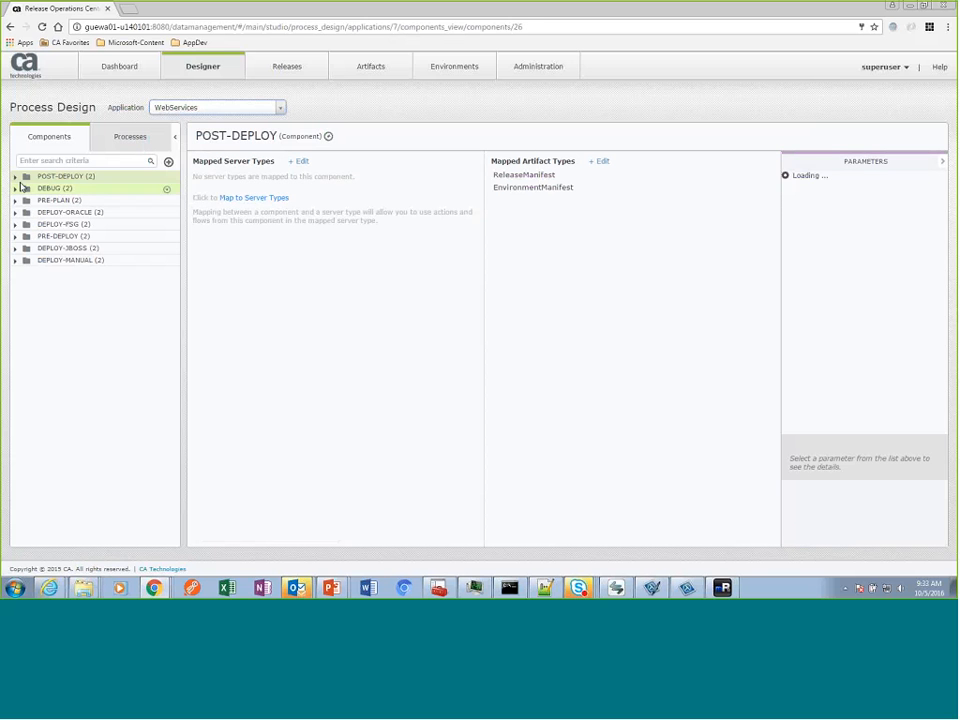
Step: Expand the POST-DEPLOY component, look through DEBUG's flows and actions, and collapse DEBUG again
{"action": "left_click", "coordinate": [16, 178]}
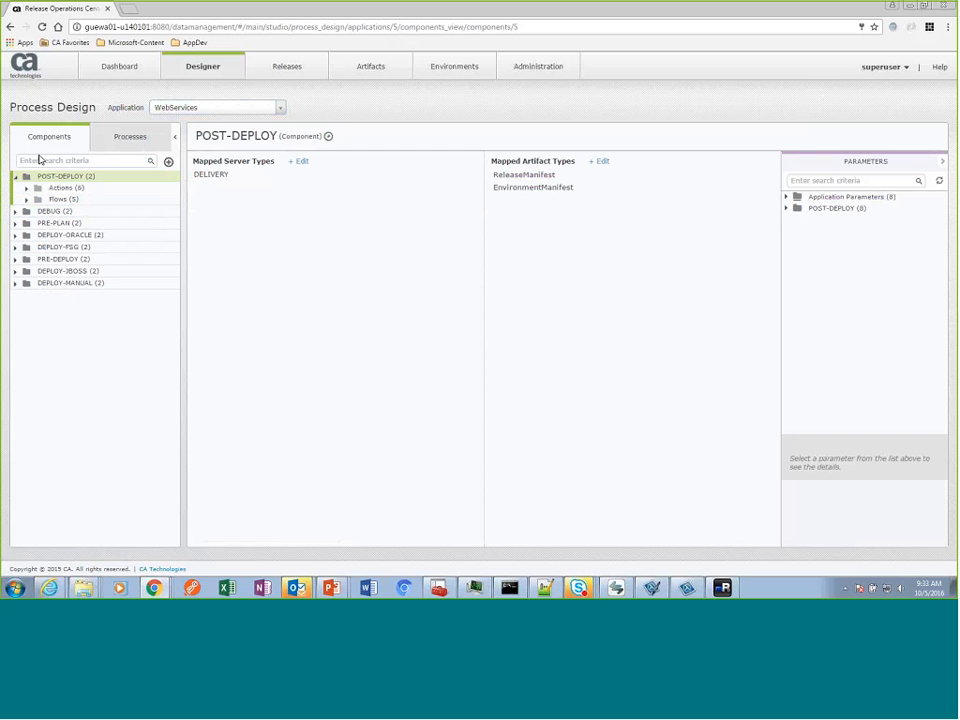
{"action": "left_click", "coordinate": [15, 212]}
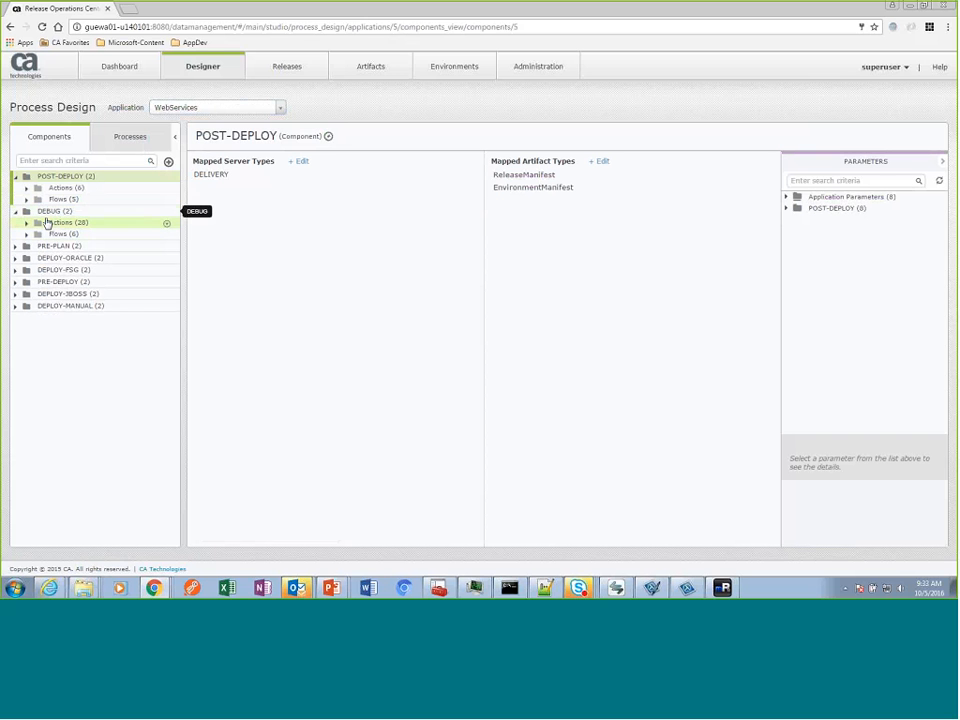
{"action": "left_click", "coordinate": [26, 234]}
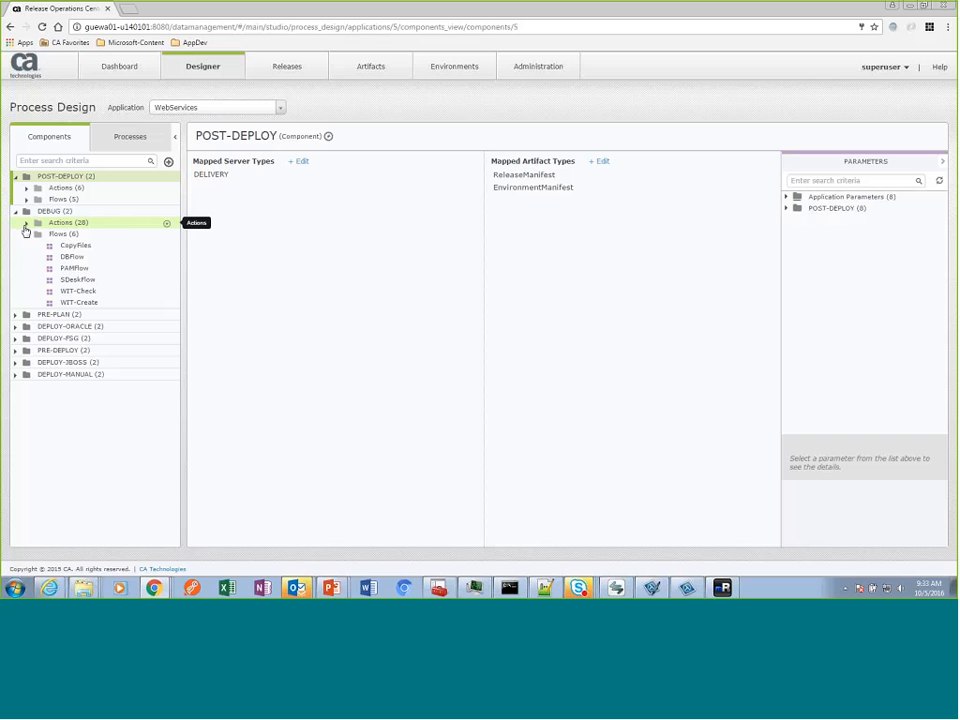
{"action": "left_click", "coordinate": [26, 223]}
{"action": "left_click", "coordinate": [16, 211]}
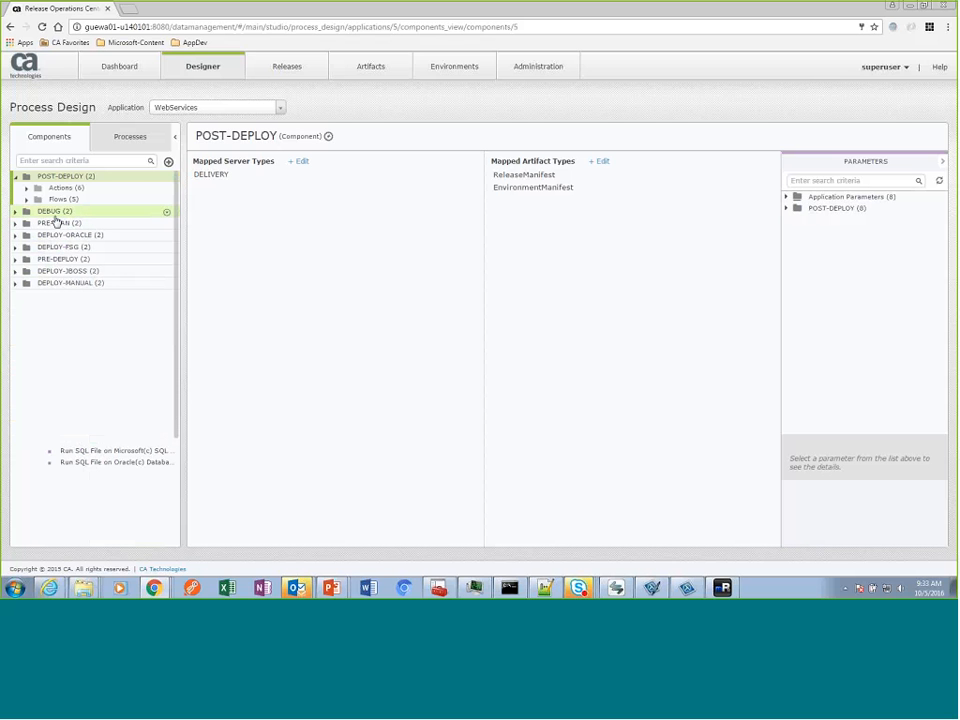
Step: Share the DEBUG component of WebServices so it is available to all applications
{"action": "left_click", "coordinate": [166, 214]}
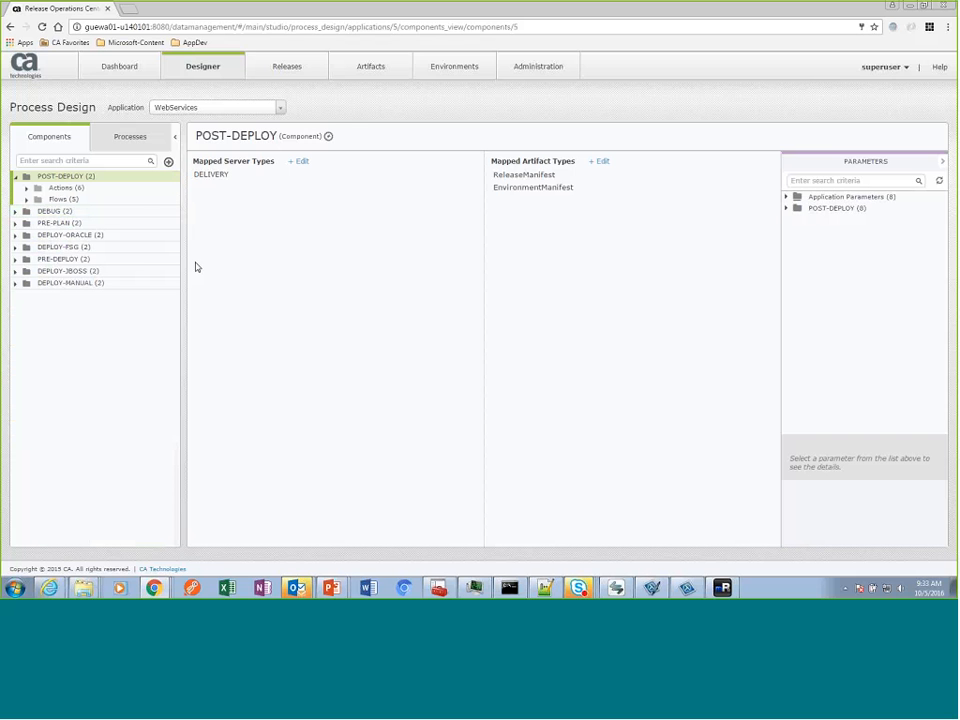
{"action": "left_click", "coordinate": [199, 265]}
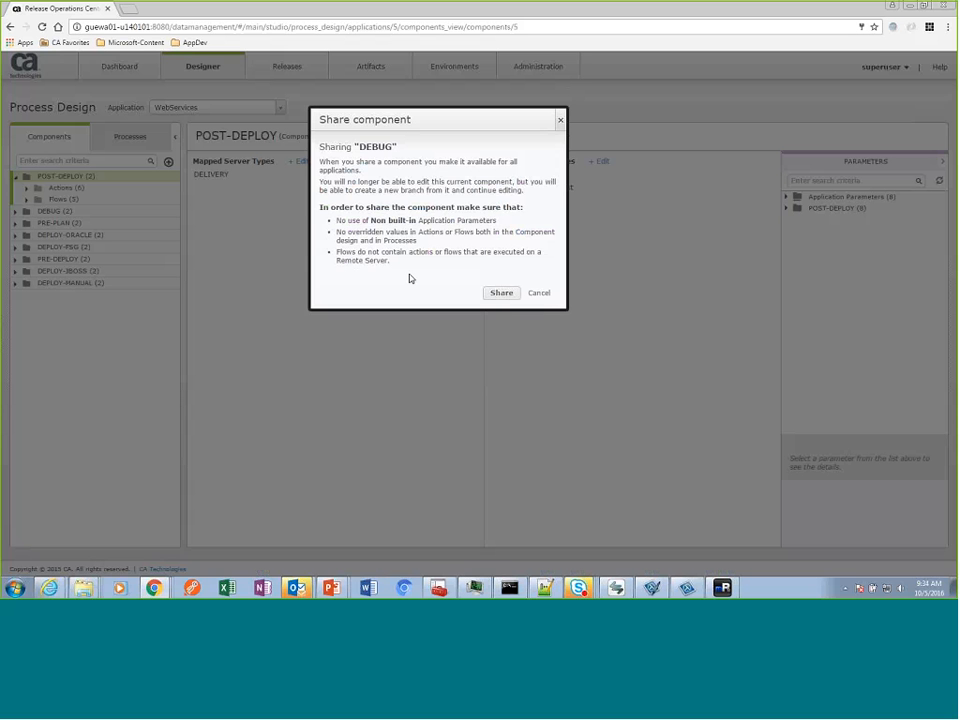
{"action": "left_click", "coordinate": [500, 292]}
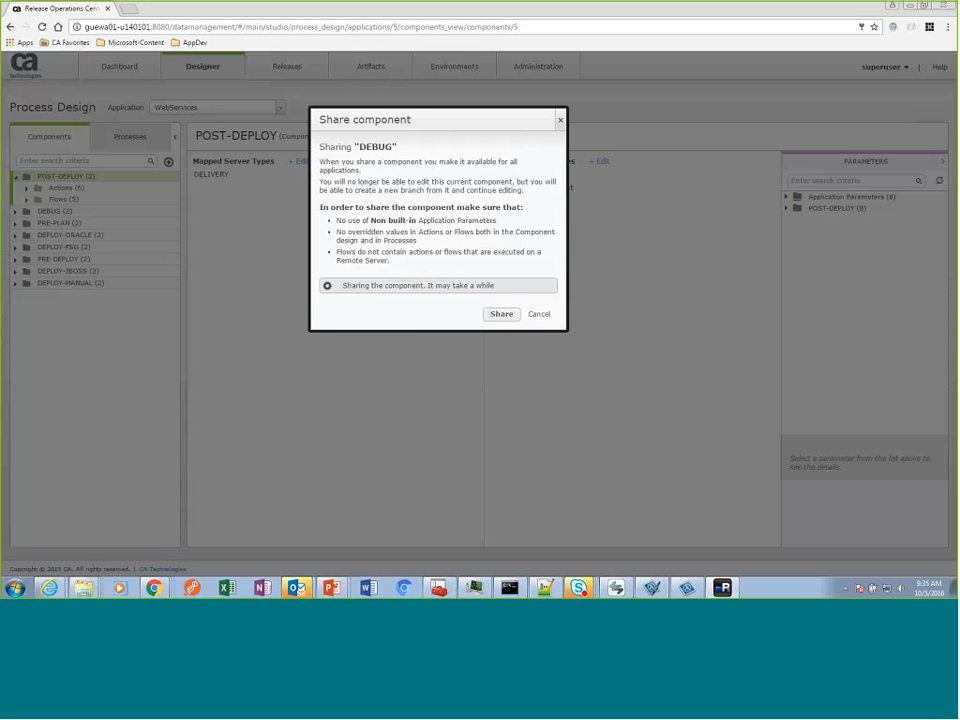
{"action": "left_click_drag", "start_coordinate": [441, 125], "coordinate": [451, 133]}
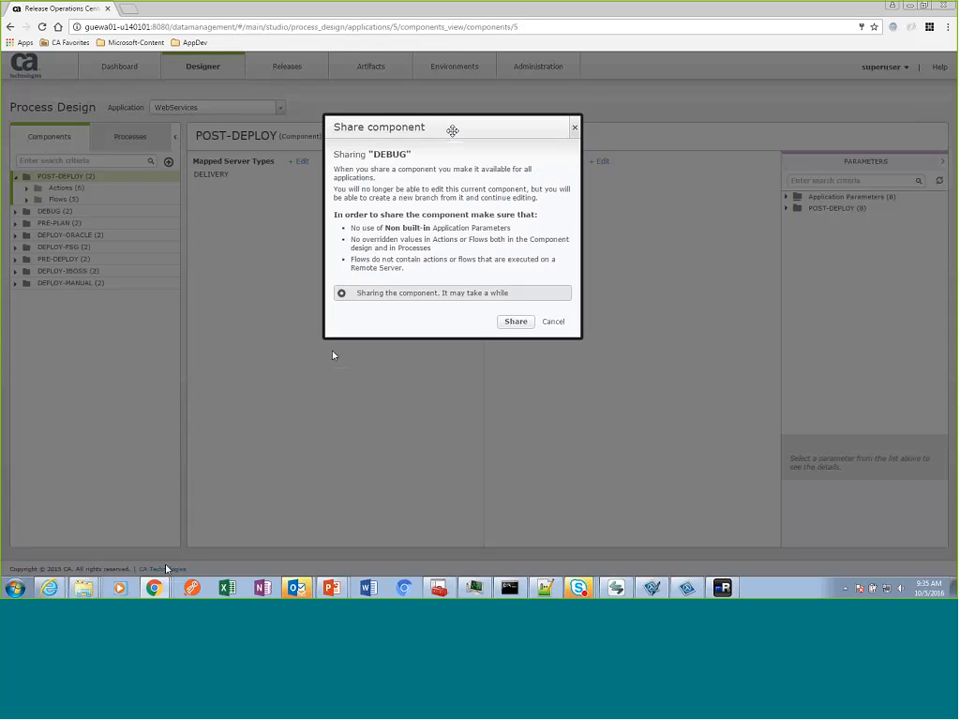
Step: Switch to the second Release Operations Center window and open its Shared Components page, logging in with the prefilled credentials
{"action": "left_click", "coordinate": [155, 588]}
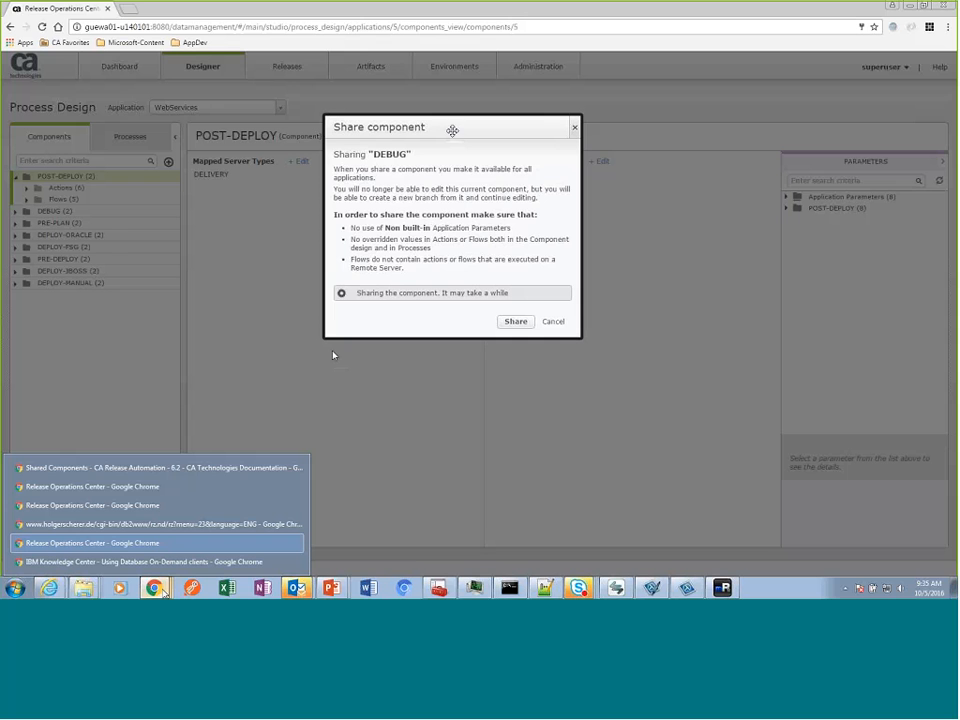
{"action": "left_click", "coordinate": [110, 508]}
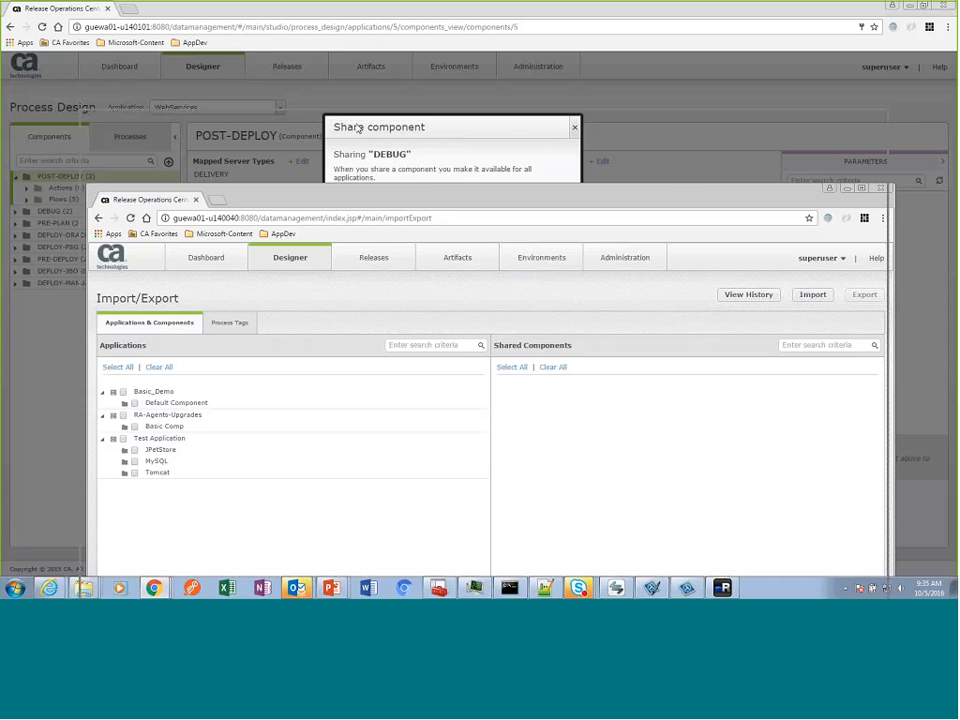
{"action": "left_click_drag", "start_coordinate": [343, 200], "coordinate": [337, 97]}
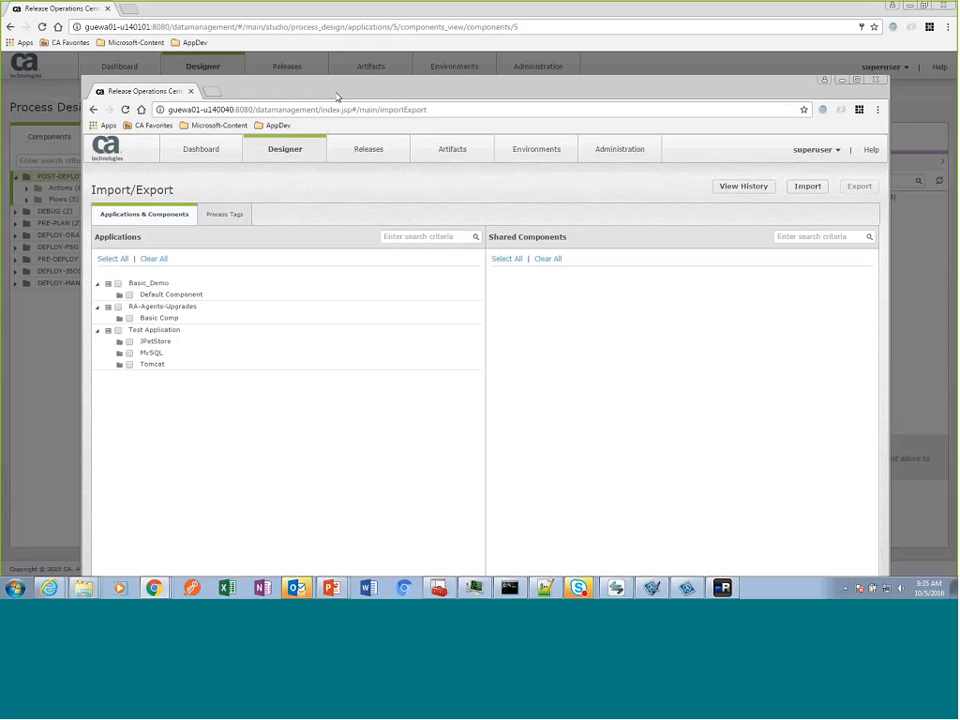
{"action": "mouse_move", "coordinate": [278, 153]}
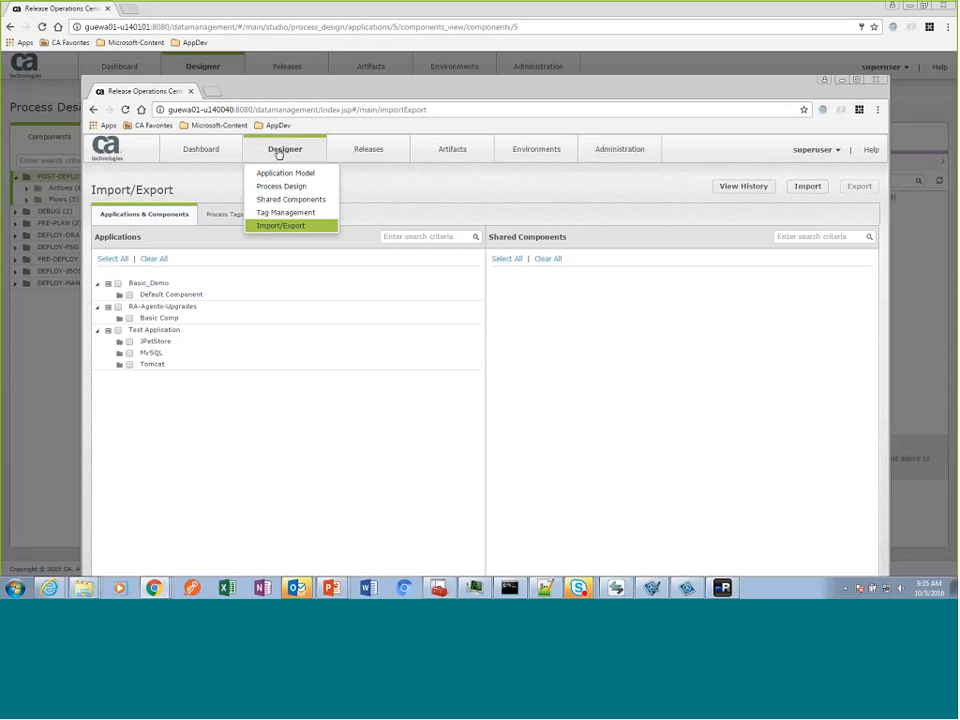
{"action": "left_click", "coordinate": [284, 199]}
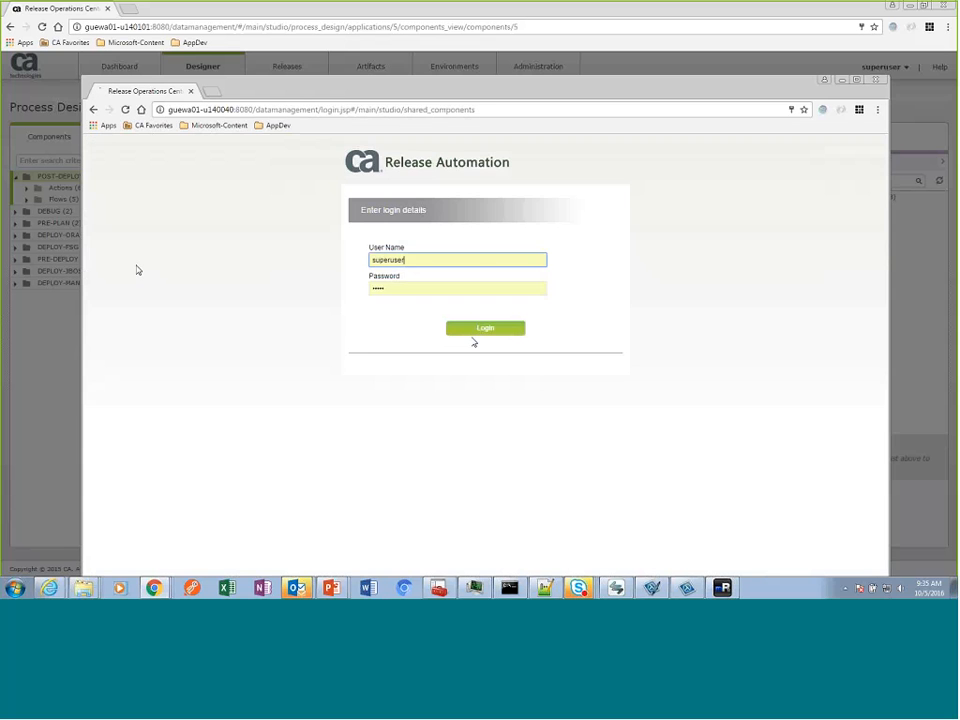
{"action": "left_click", "coordinate": [478, 332]}
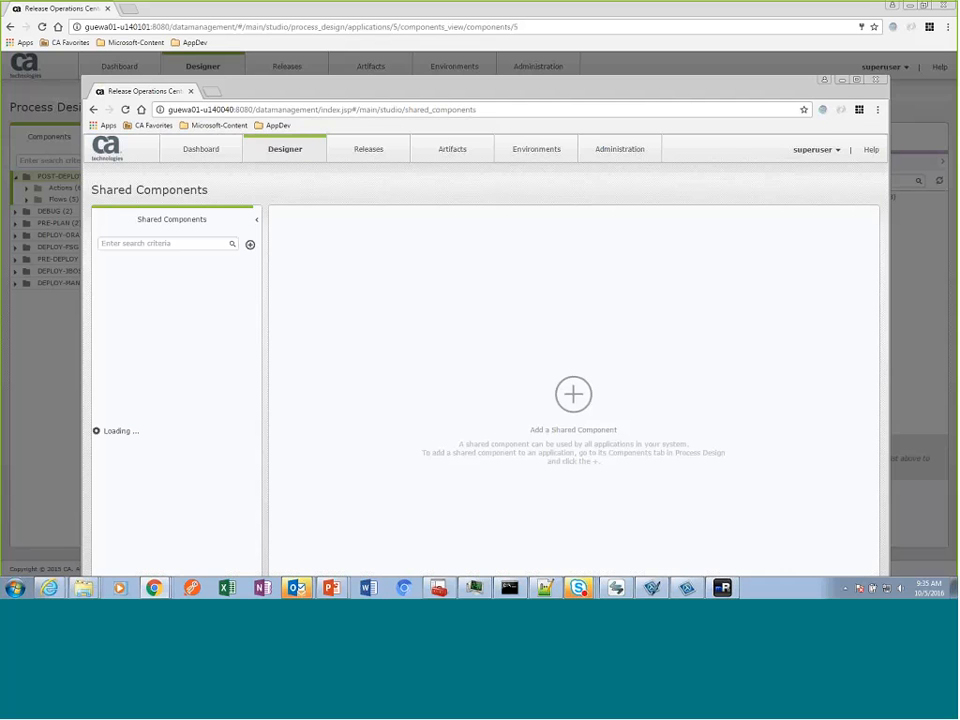
{"action": "left_click_drag", "start_coordinate": [350, 89], "coordinate": [351, 50]}
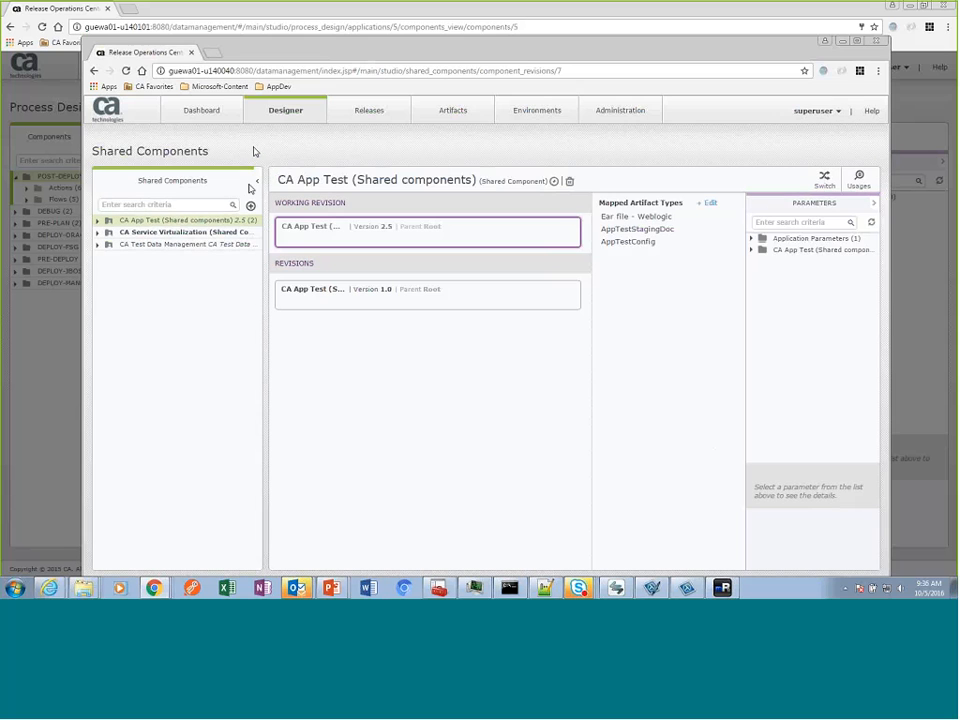
Step: Expand the CA Service Virtualization and CA Test Data Management shared components and view the De-provision Virtual Services flow
{"action": "left_click", "coordinate": [279, 114]}
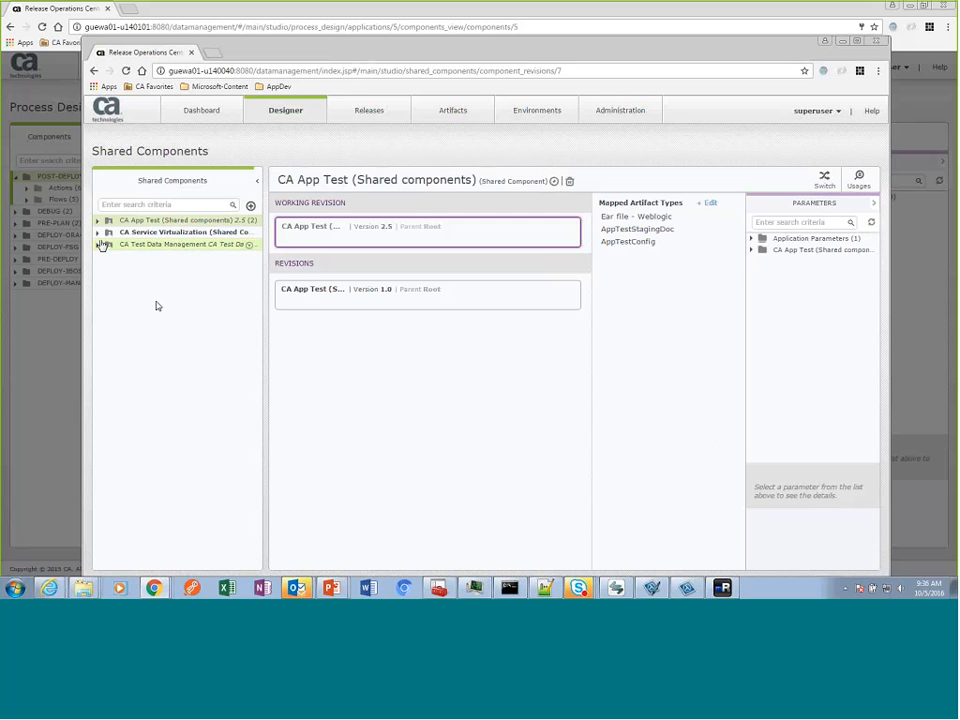
{"action": "left_click", "coordinate": [97, 232]}
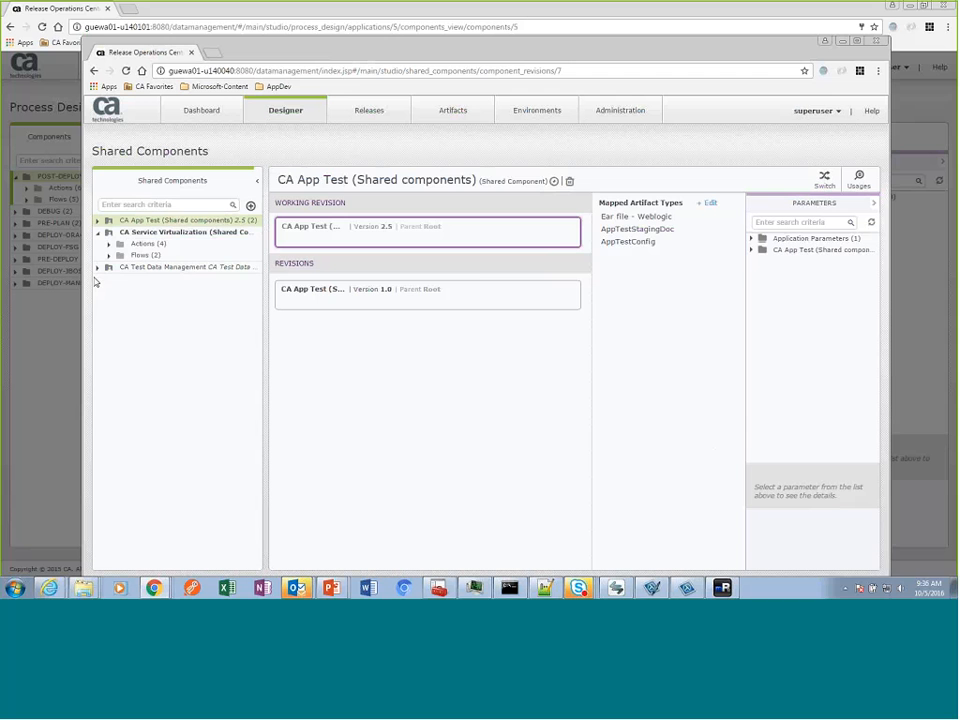
{"action": "left_click", "coordinate": [97, 267]}
{"action": "left_click", "coordinate": [122, 257]}
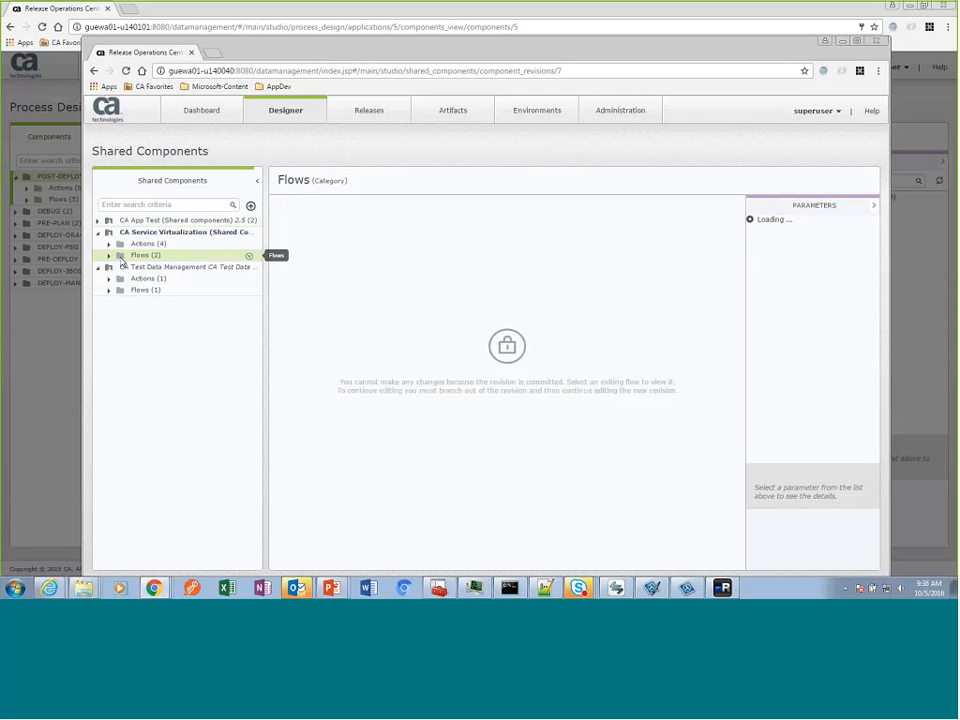
{"action": "left_click", "coordinate": [109, 256]}
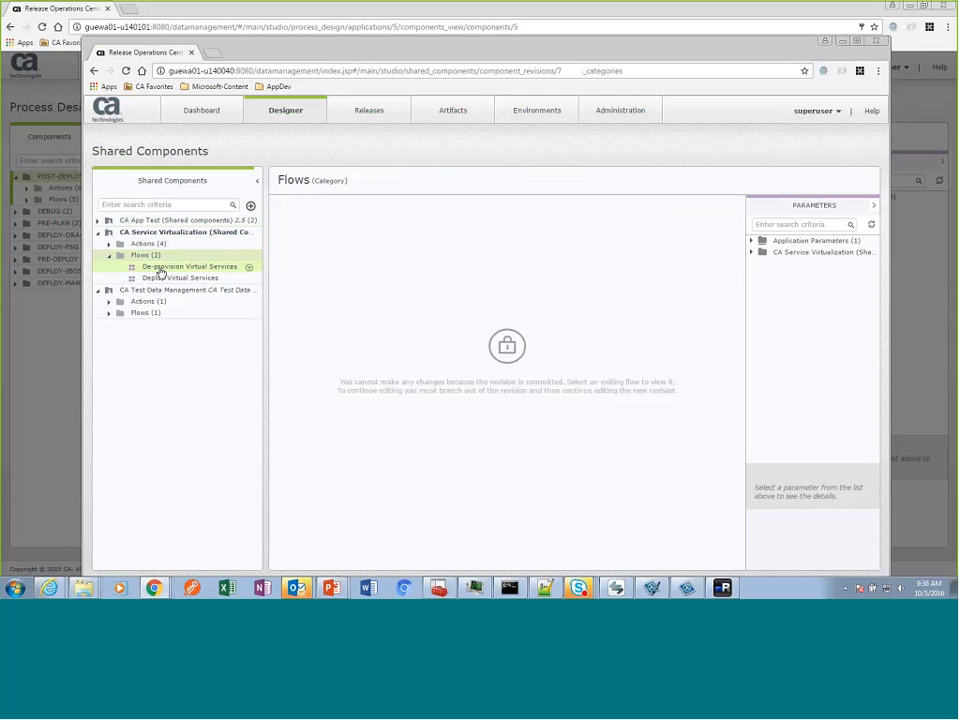
{"action": "left_click", "coordinate": [155, 267]}
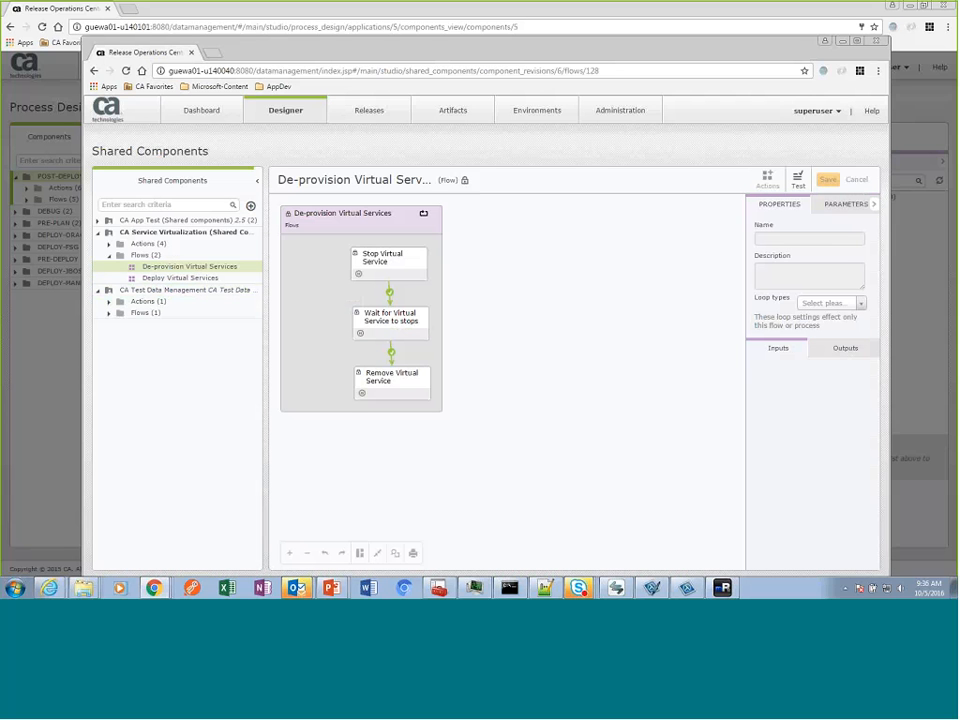
Step: Review the De-provision Virtual Services flow's properties, the Deploy Virtual Services flow and CA Test Data Management's Publish Test Data flow
{"action": "left_click", "coordinate": [366, 222]}
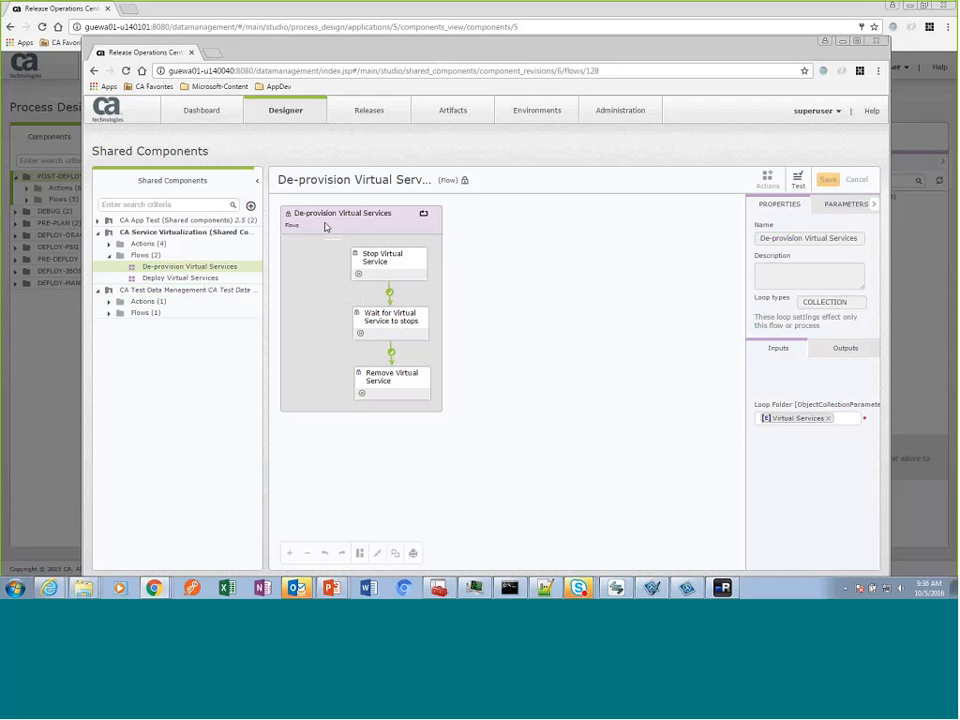
{"action": "left_click", "coordinate": [140, 278]}
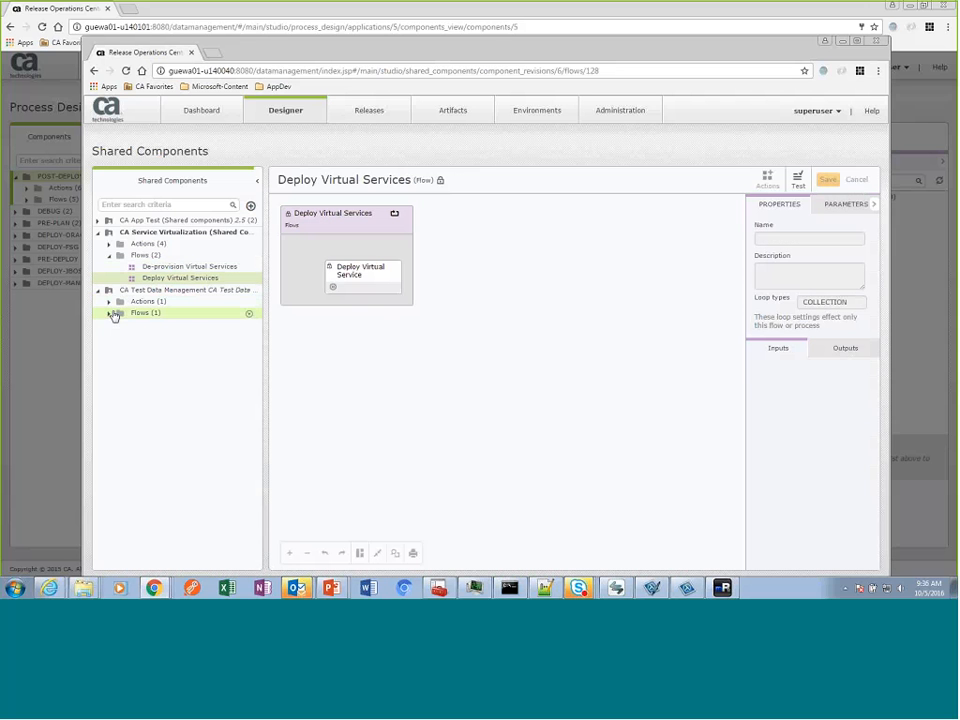
{"action": "left_click", "coordinate": [110, 313]}
{"action": "left_click", "coordinate": [109, 301]}
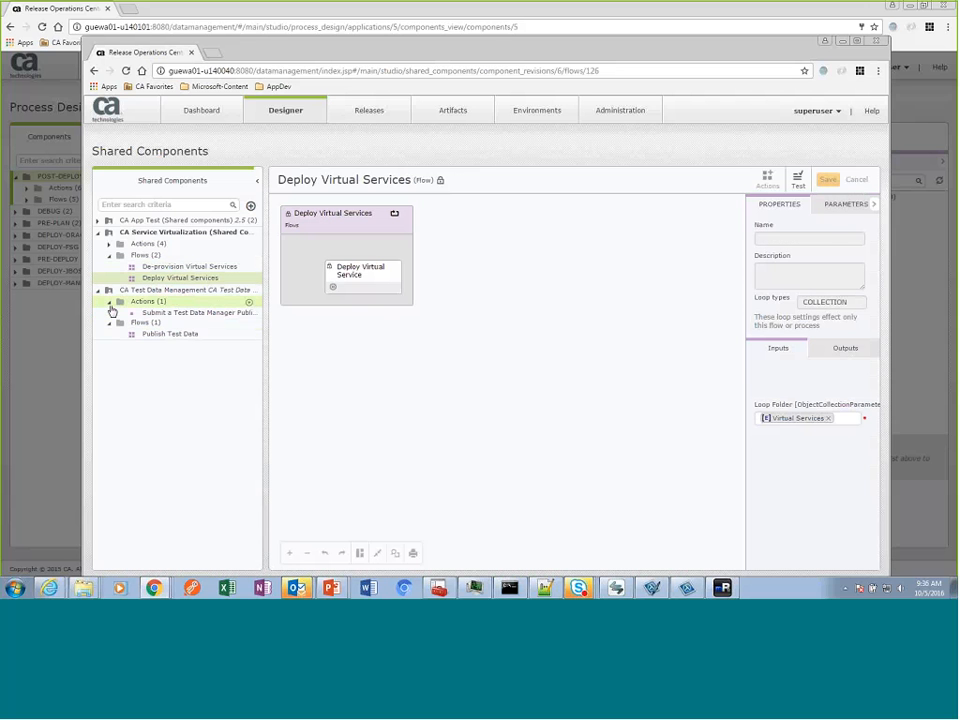
{"action": "left_click", "coordinate": [176, 340]}
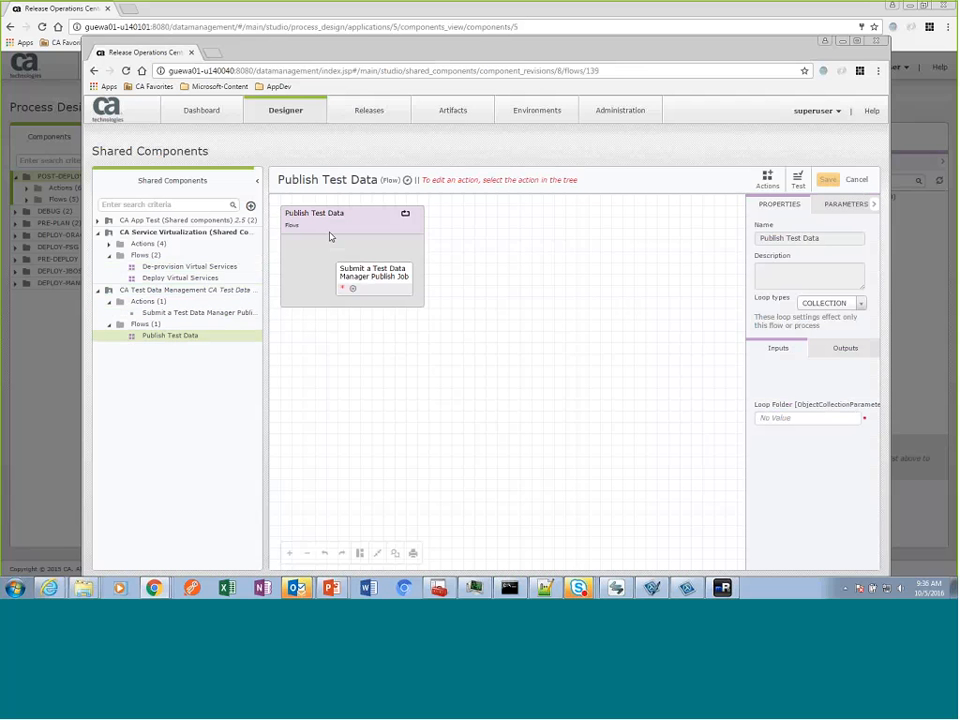
Step: Review the working and earlier revisions of the CA Test Data Management, CA Service Virtualization and CA App Test shared components
{"action": "left_click", "coordinate": [200, 289]}
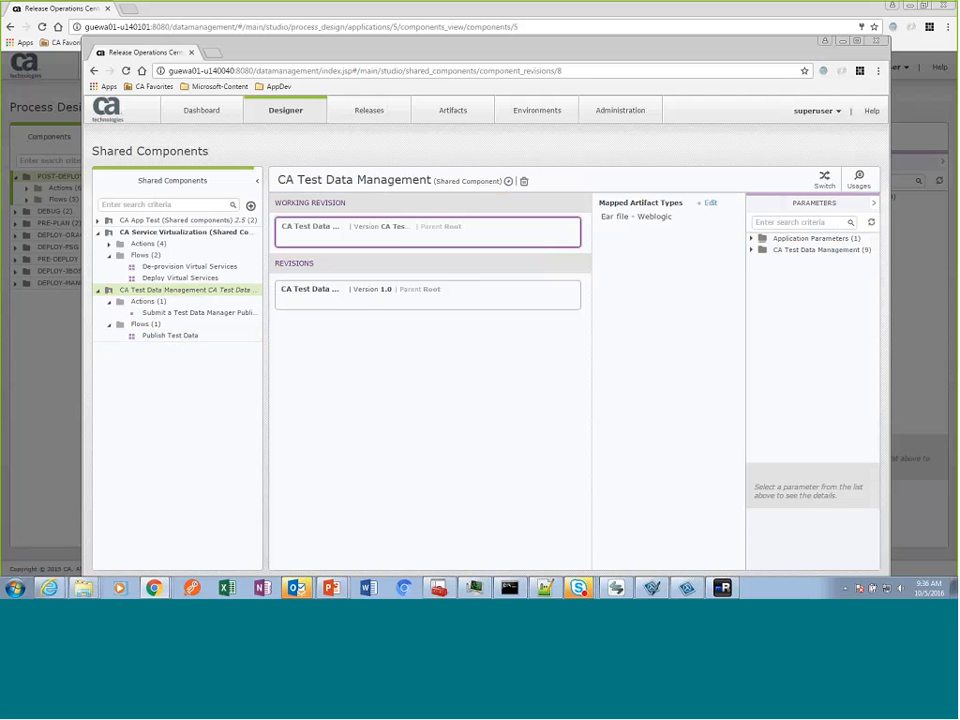
{"action": "left_click", "coordinate": [147, 236]}
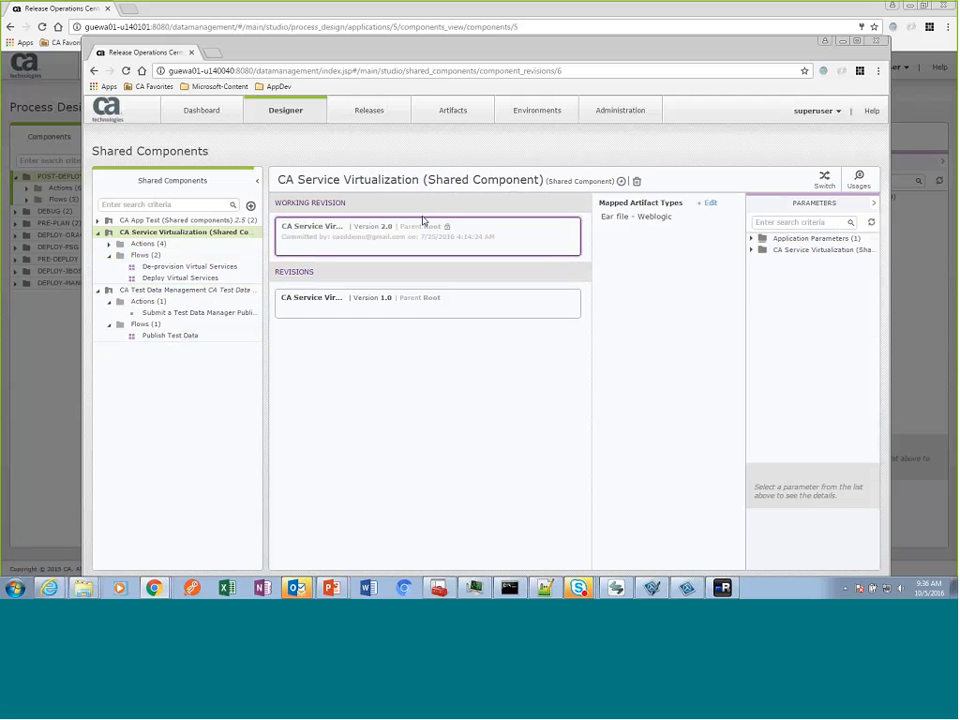
{"action": "left_click", "coordinate": [153, 222]}
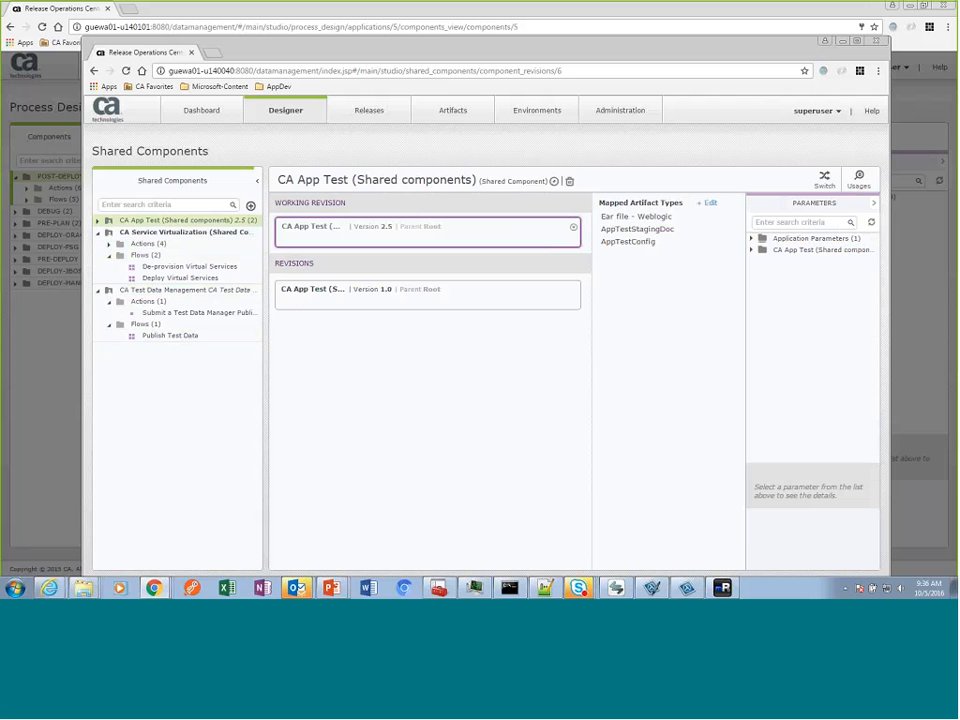
{"action": "left_click", "coordinate": [500, 232]}
Step: Create a shared component named SimpleShare with the description "This is a simple shared component" and view its revision options
{"action": "left_click", "coordinate": [249, 206]}
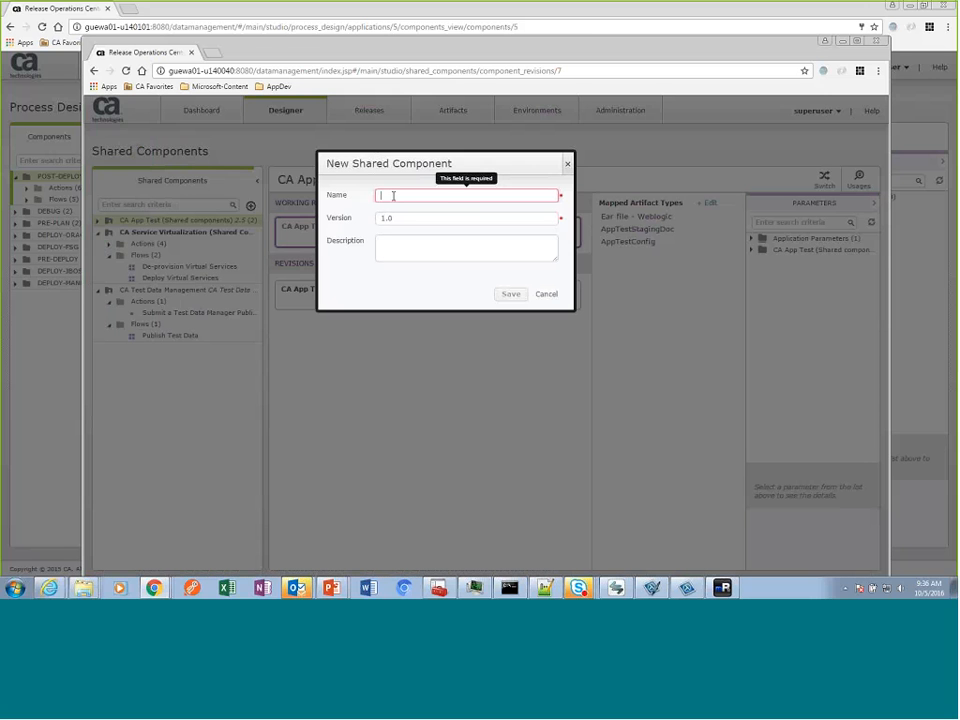
{"action": "type", "text": "Simple"}
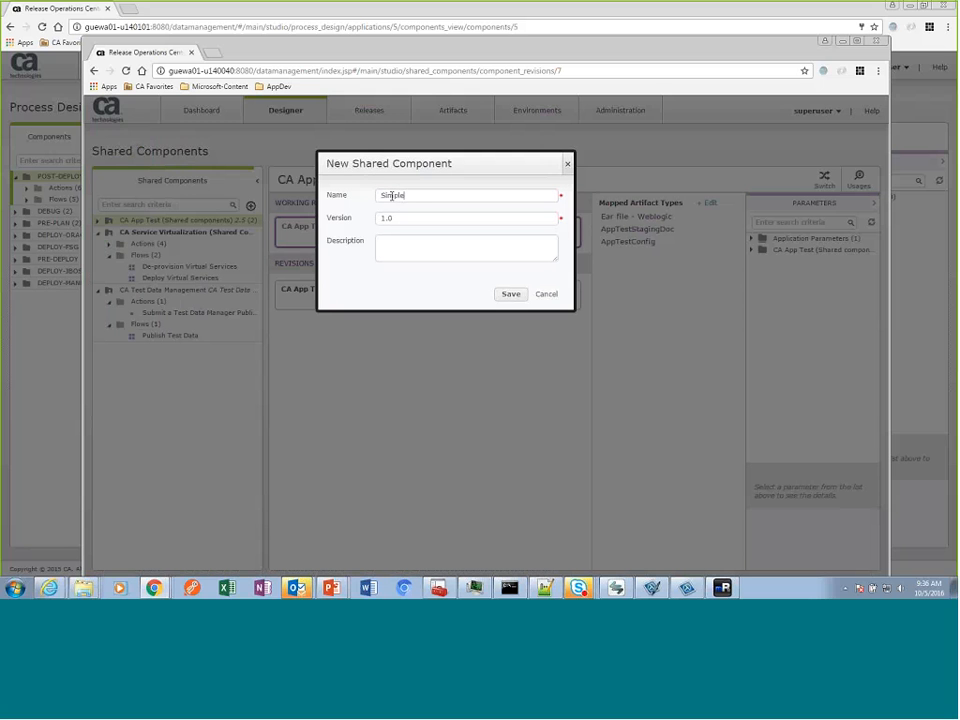
{"action": "type", "text": "Share"}
{"action": "left_click", "coordinate": [398, 237]}
{"action": "type", "text": "This is a"}
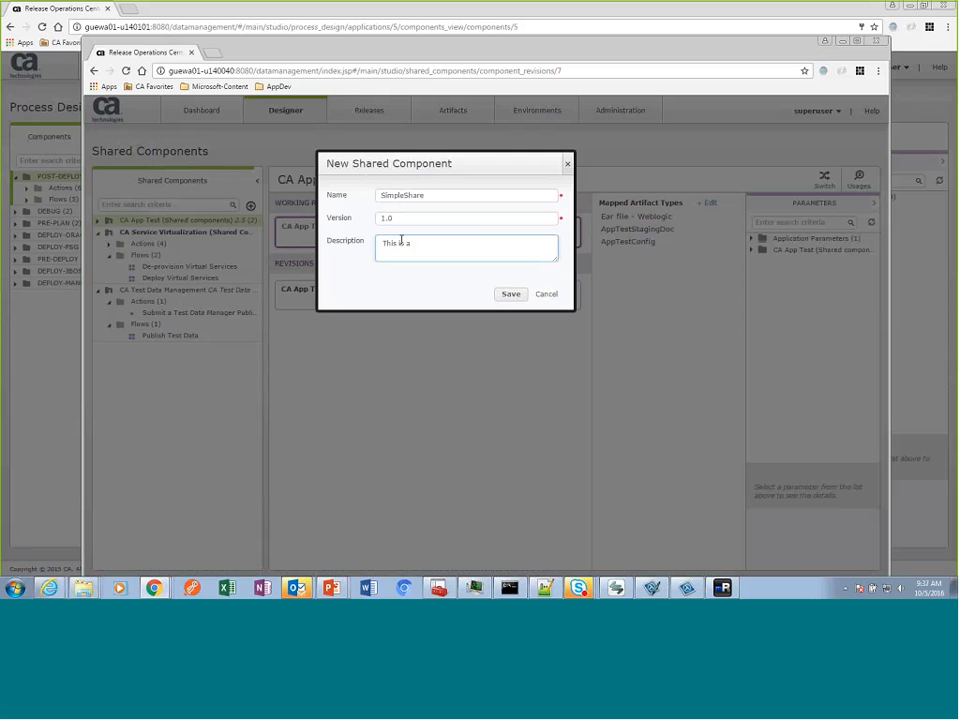
{"action": "type", "text": " simple shared component"}
{"action": "left_click", "coordinate": [510, 293]}
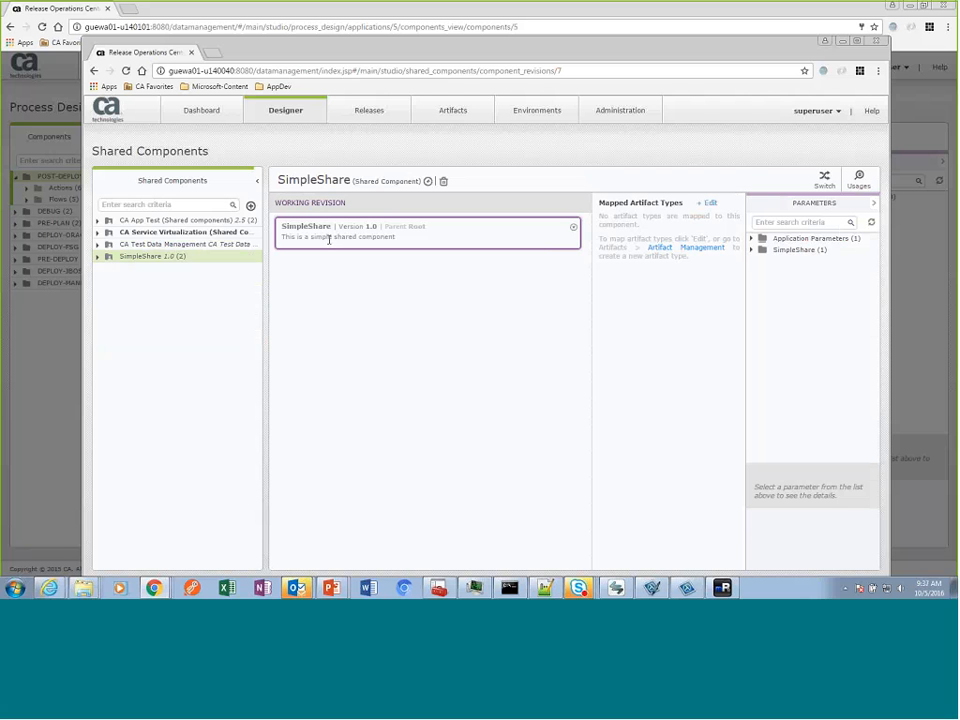
{"action": "left_click", "coordinate": [573, 231]}
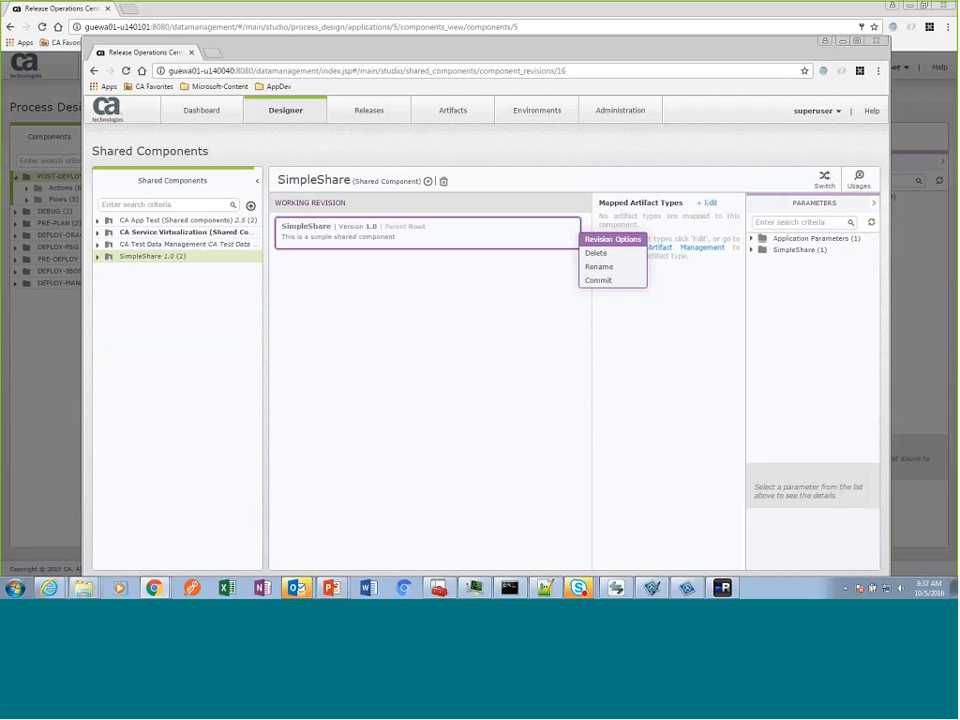
{"action": "left_click", "coordinate": [460, 280]}
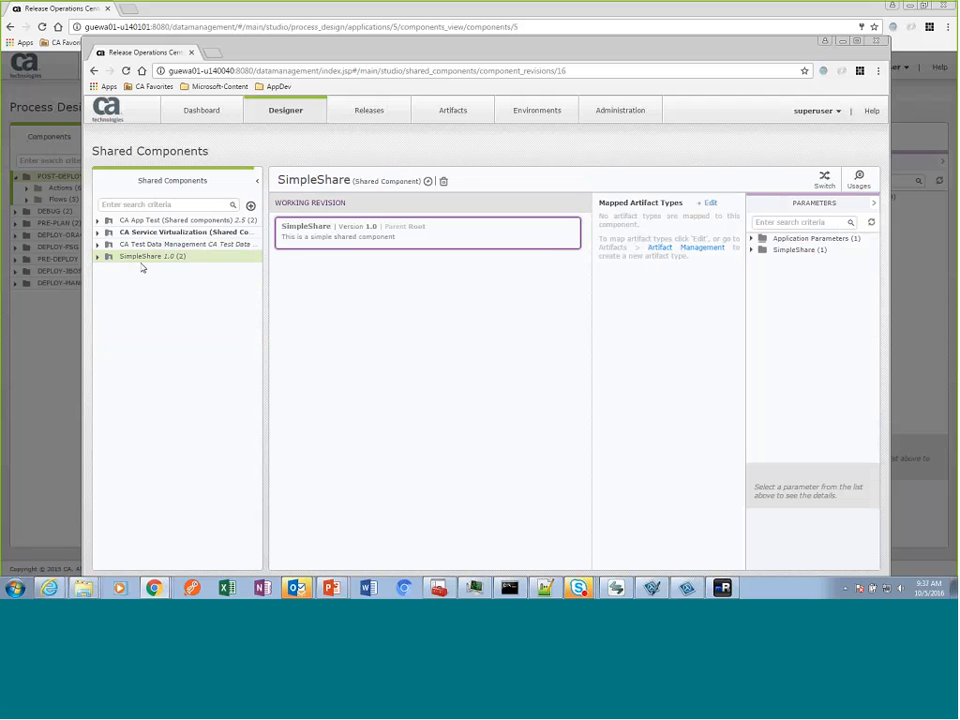
Step: Expand SimpleShare and add the Delay action to its actions, searching for "delay"
{"action": "left_click", "coordinate": [97, 258]}
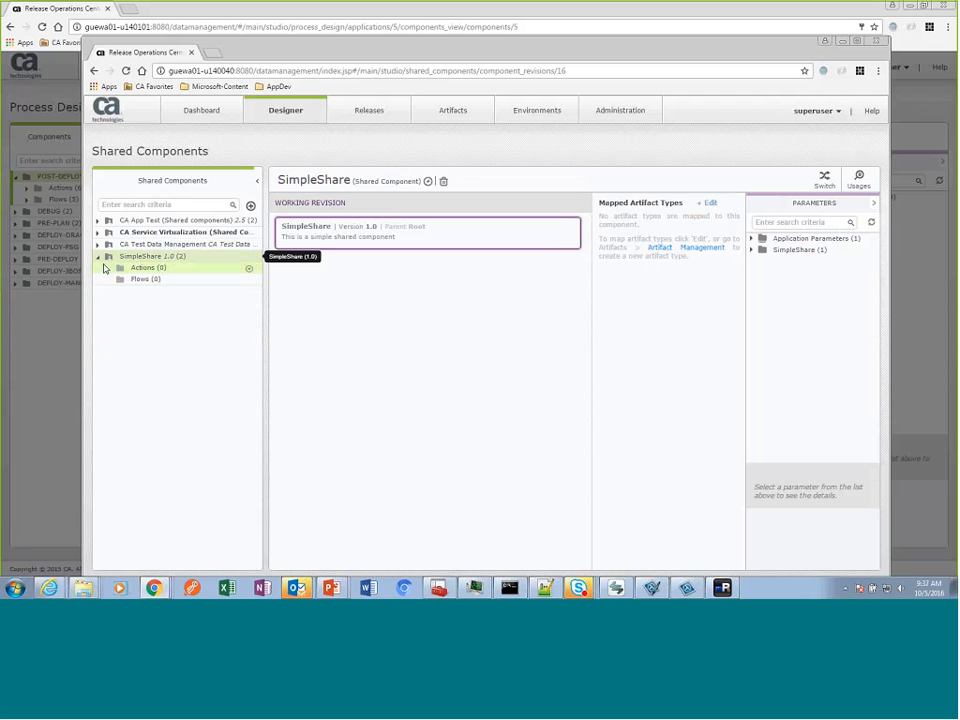
{"action": "left_click", "coordinate": [138, 268]}
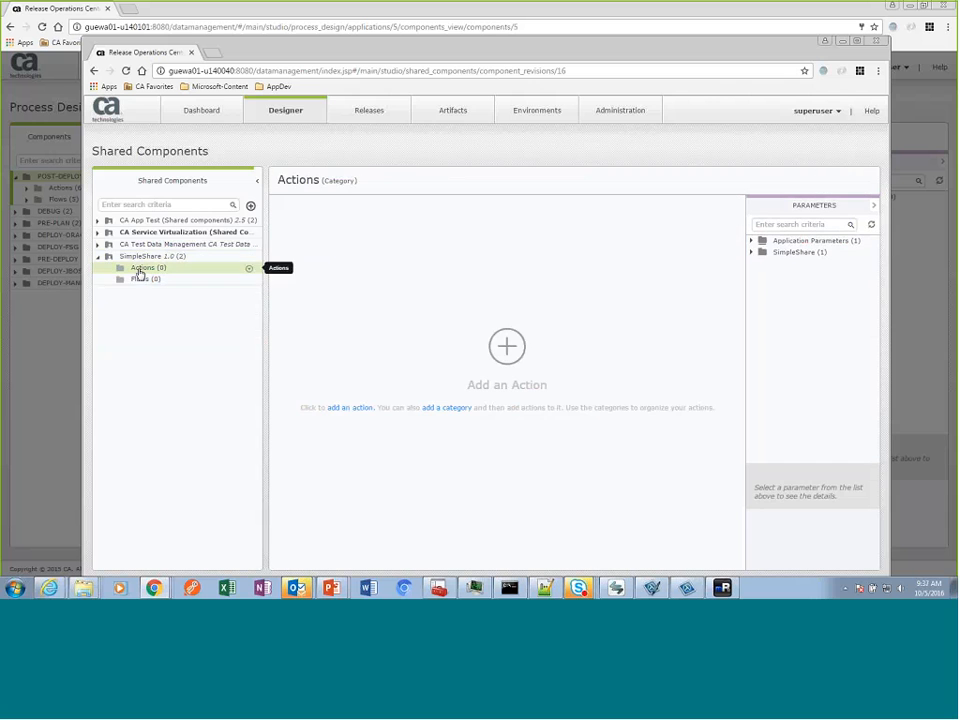
{"action": "left_click", "coordinate": [212, 256]}
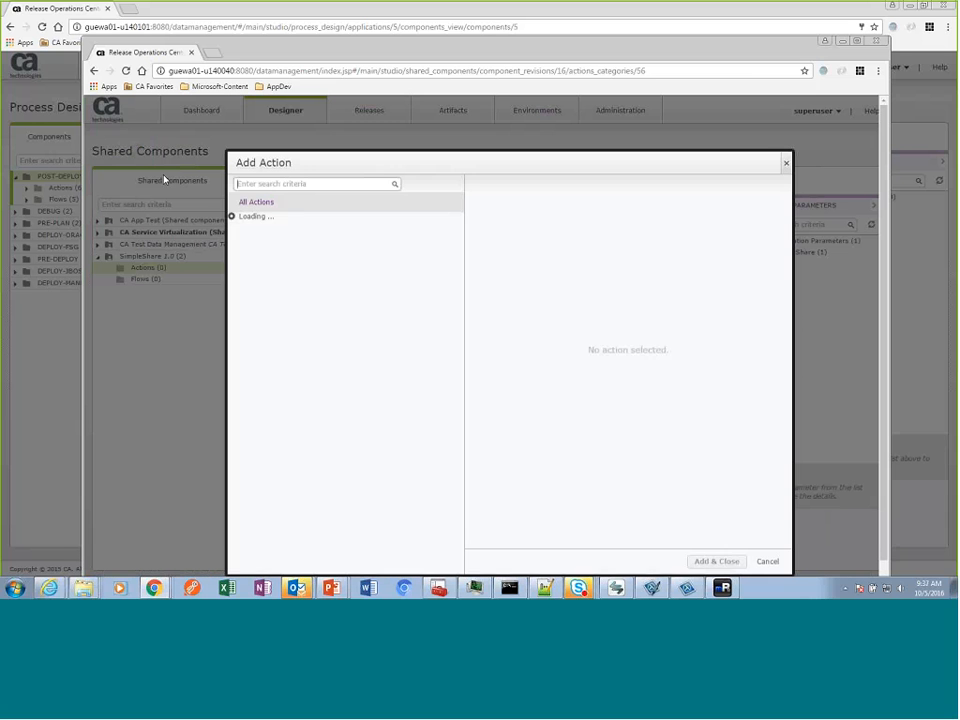
{"action": "left_click", "coordinate": [278, 186]}
{"action": "type", "text": "delay"}
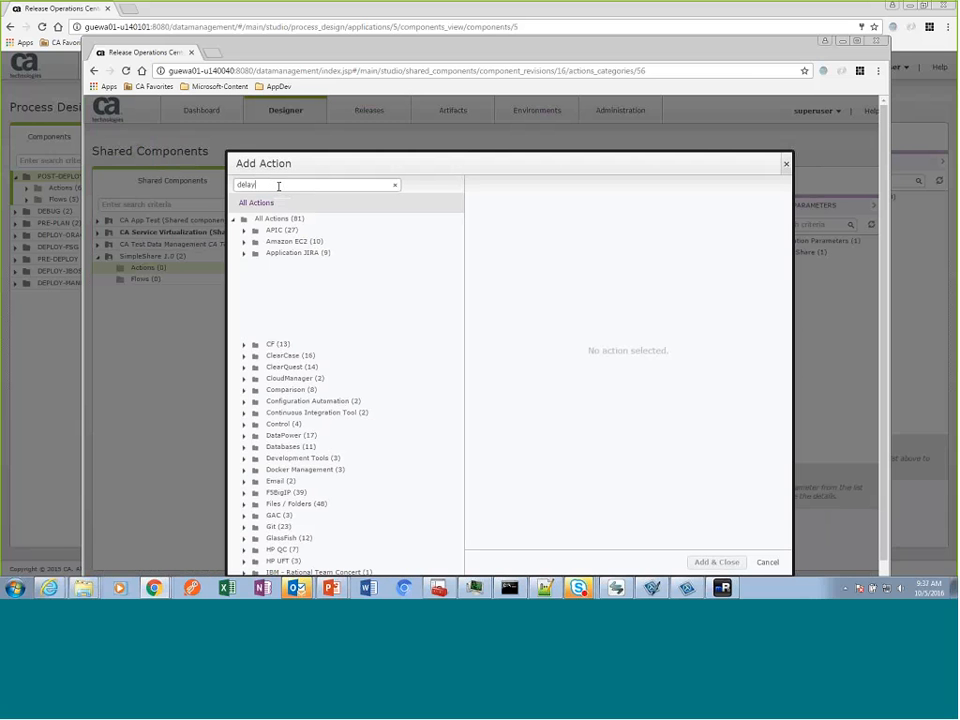
{"action": "left_click", "coordinate": [283, 242]}
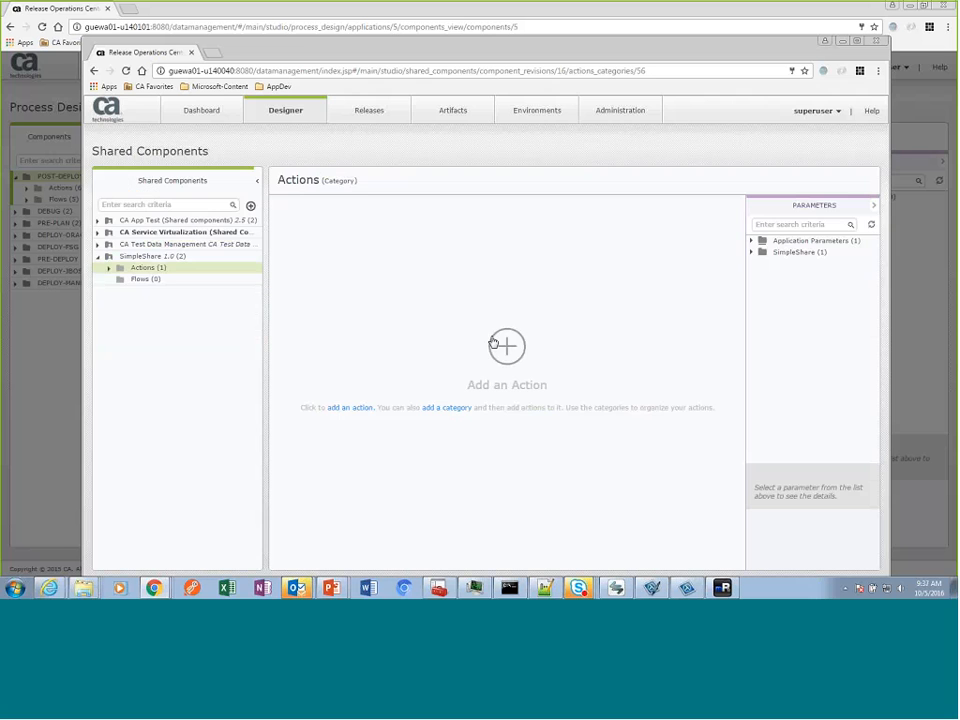
Step: Search the actions for "files" and add "Check if file or folder exists" to SimpleShare
{"action": "left_click", "coordinate": [501, 343]}
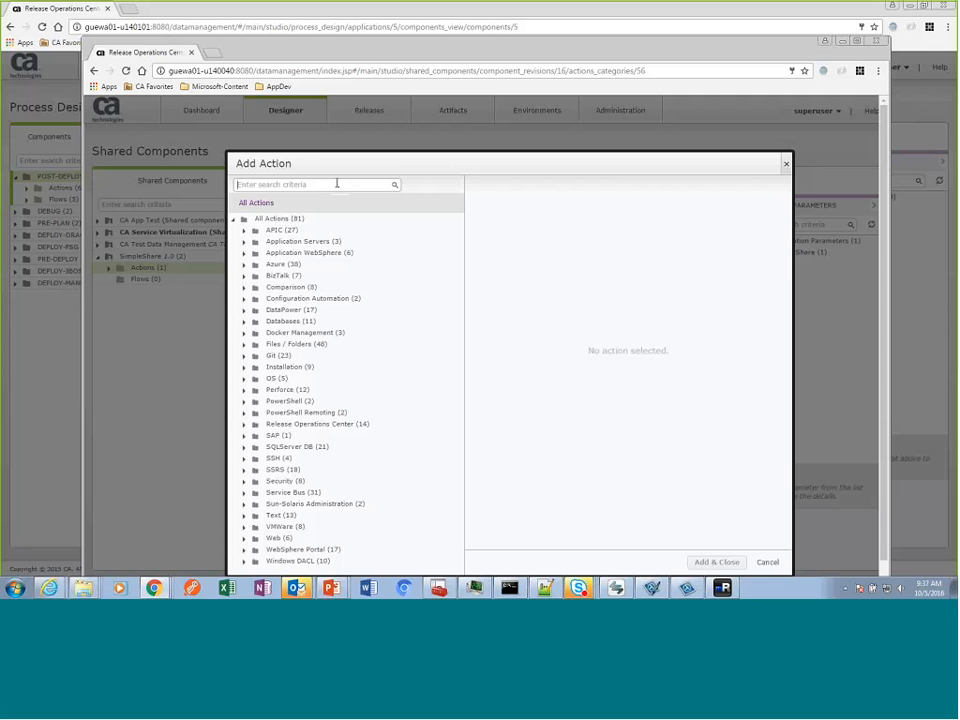
{"action": "type", "text": "files"}
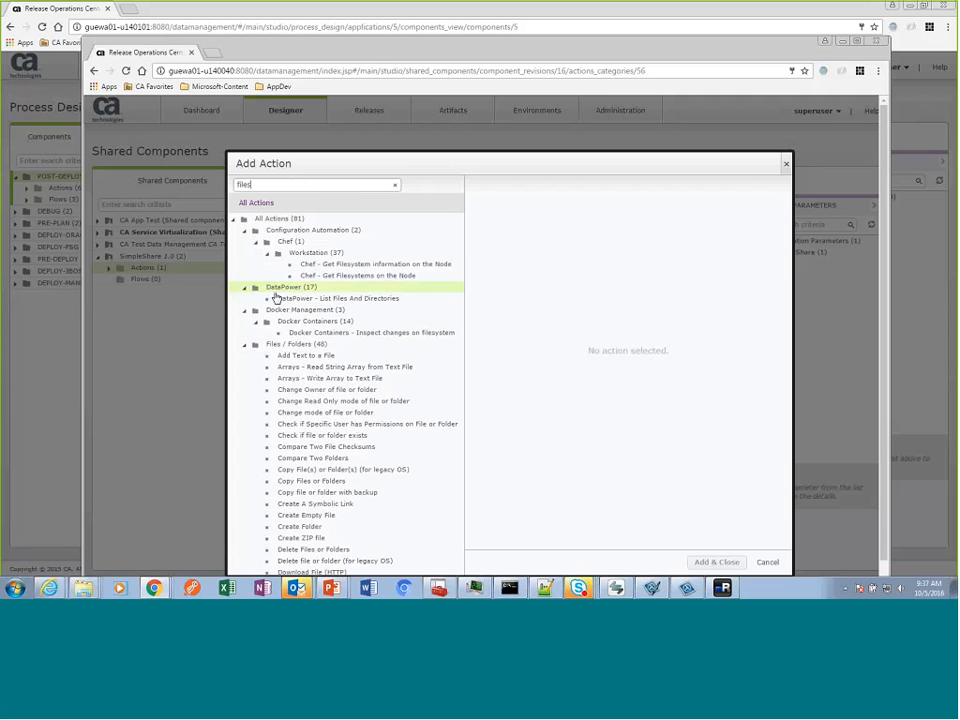
{"action": "scroll", "coordinate": [253, 370], "scroll_direction": "down", "scroll_amount": 3}
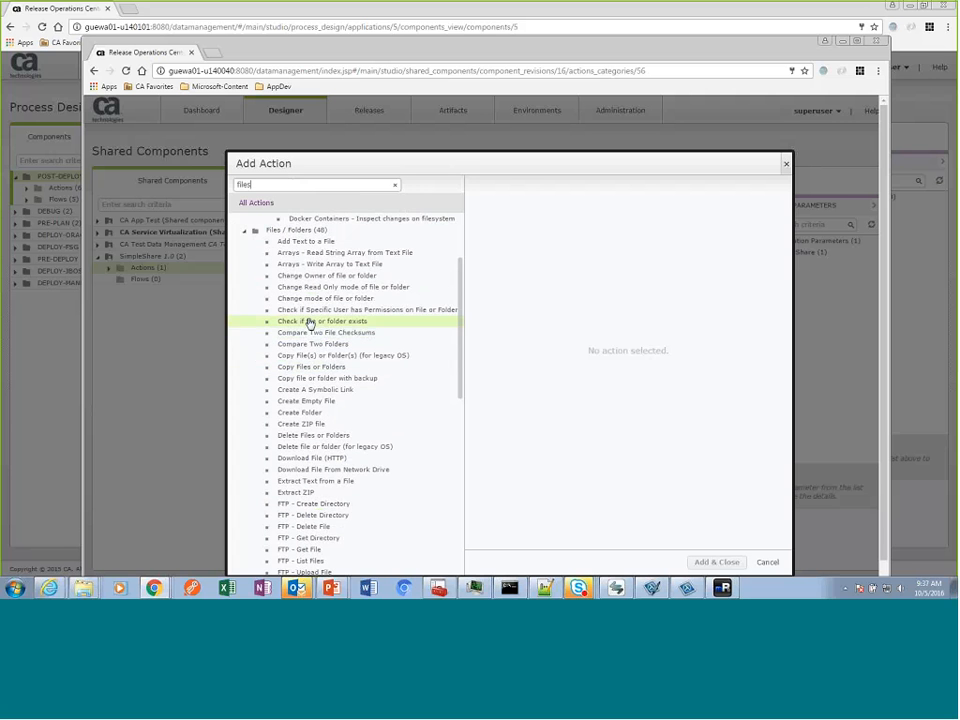
{"action": "left_click", "coordinate": [310, 322]}
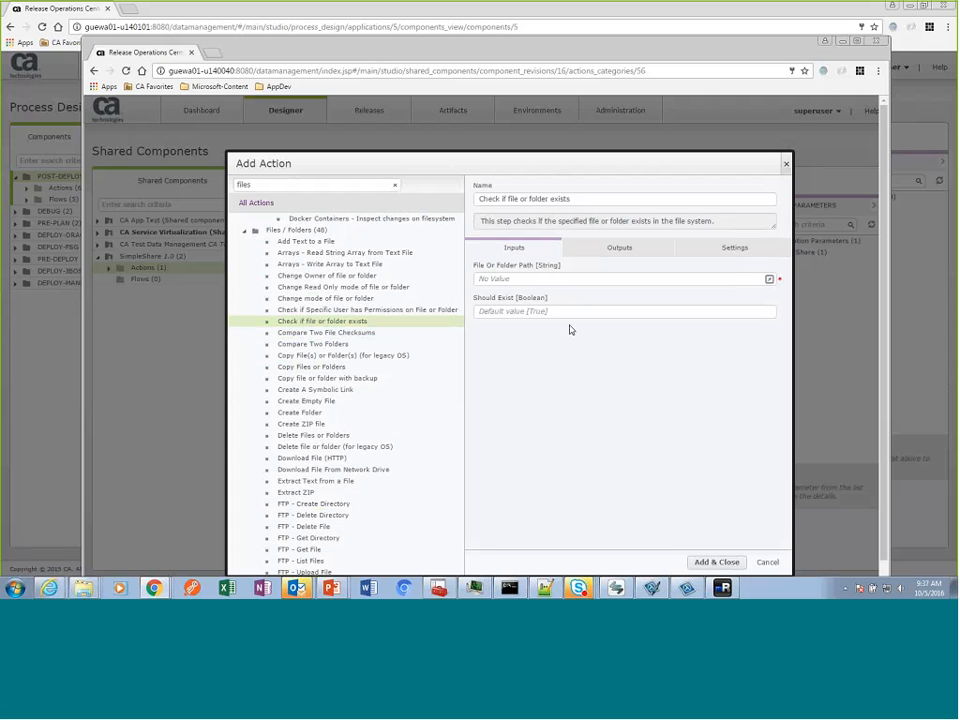
{"action": "left_click", "coordinate": [717, 562]}
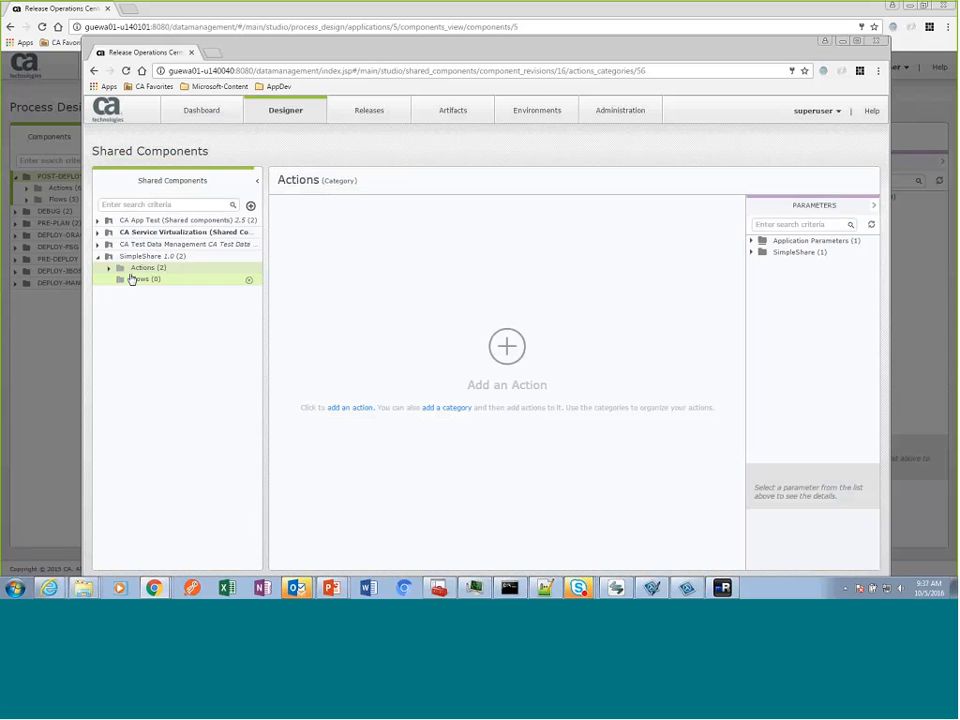
Step: Create a flow named Delay-Loop in the SimpleShare component
{"action": "left_click", "coordinate": [136, 282]}
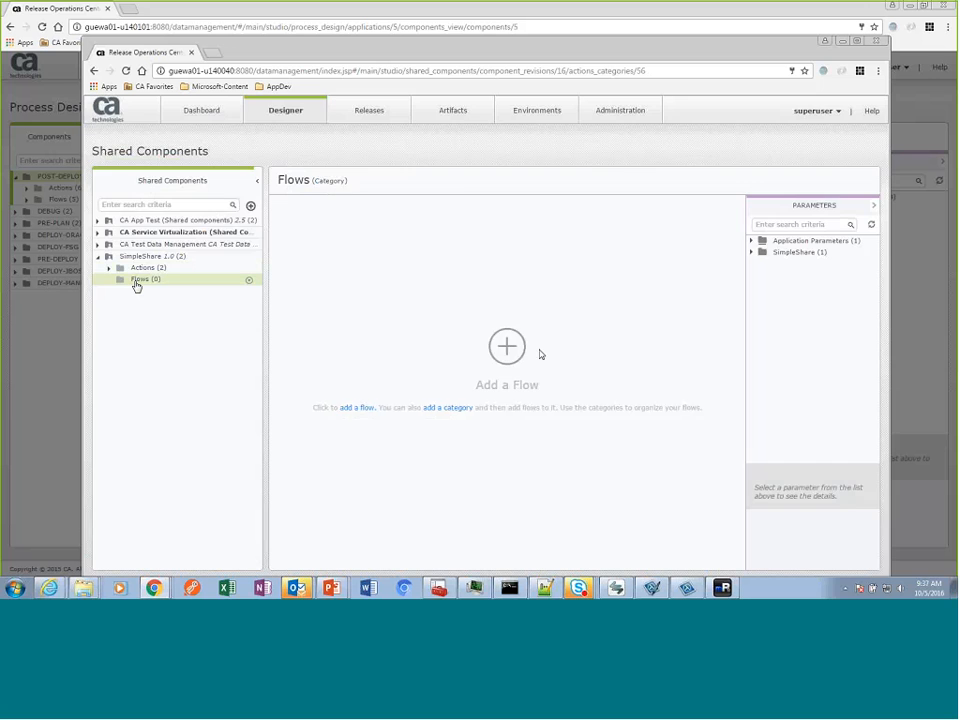
{"action": "left_click", "coordinate": [508, 347]}
{"action": "type", "text": "De"}
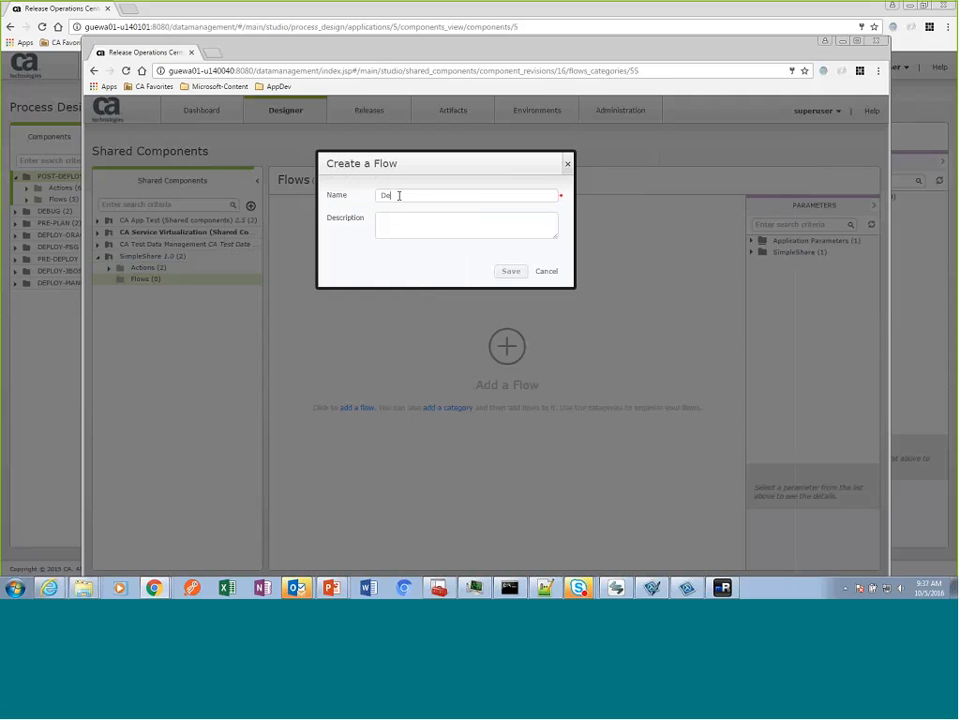
{"action": "type", "text": "lay-Loop"}
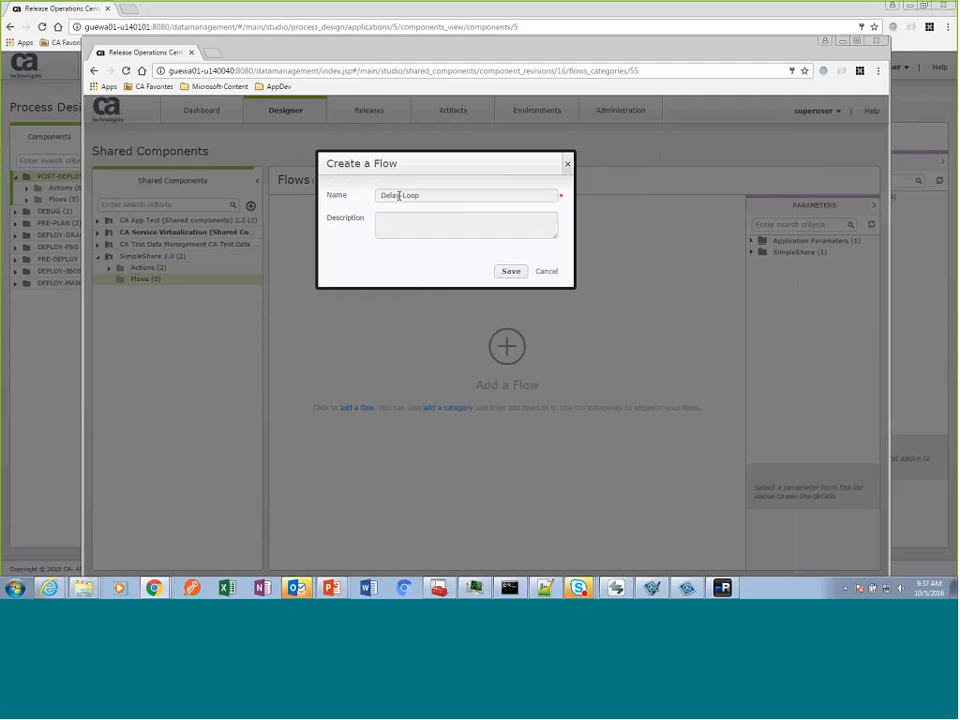
{"action": "key", "text": "Return"}
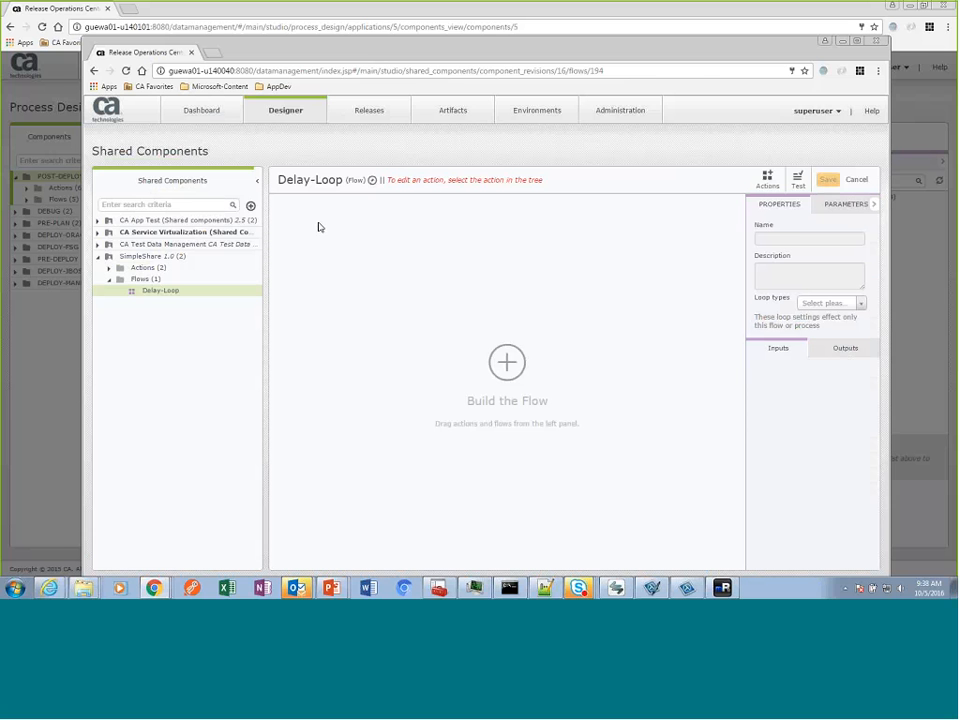
Step: Set the Delay-Loop flow's loop type to FOR with a maximum of 3 iterations
{"action": "left_click", "coordinate": [830, 303]}
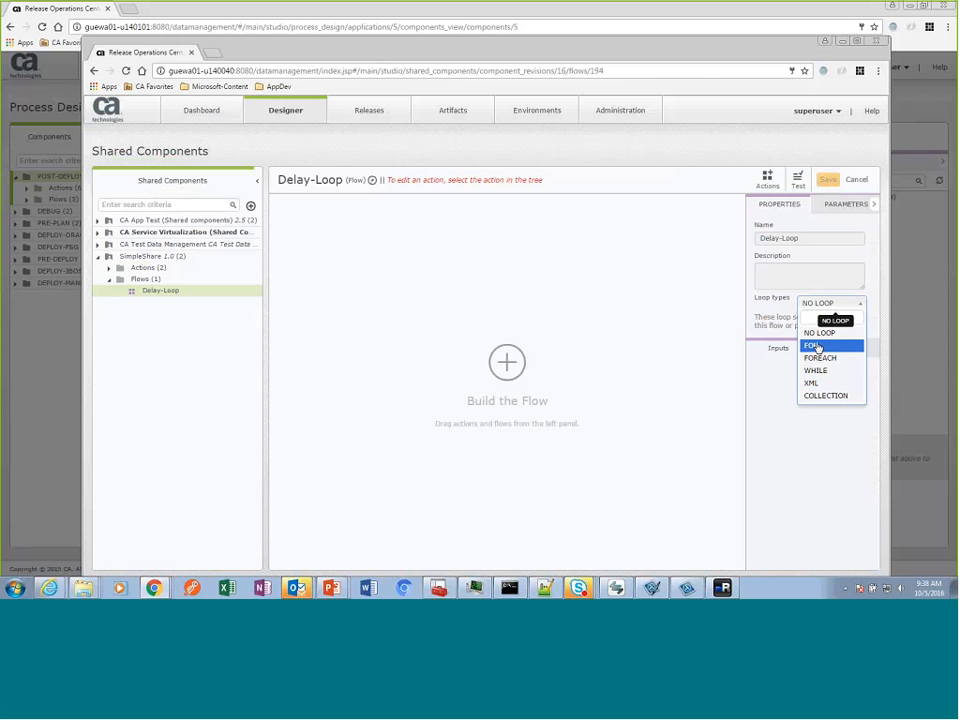
{"action": "left_click", "coordinate": [816, 346]}
{"action": "left_click", "coordinate": [806, 419]}
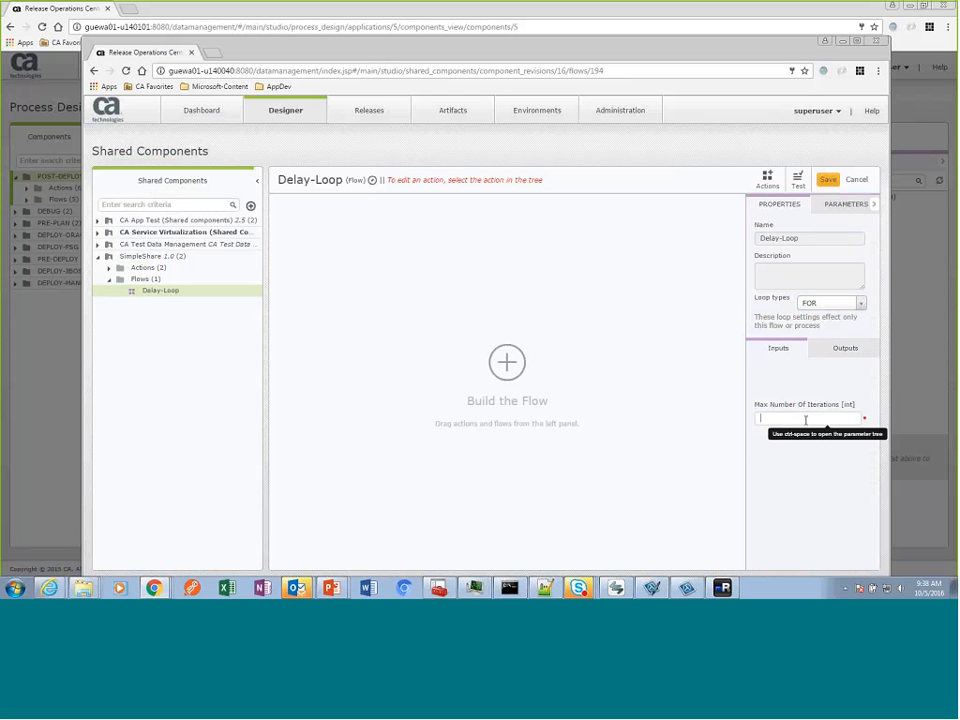
{"action": "type", "text": "3"}
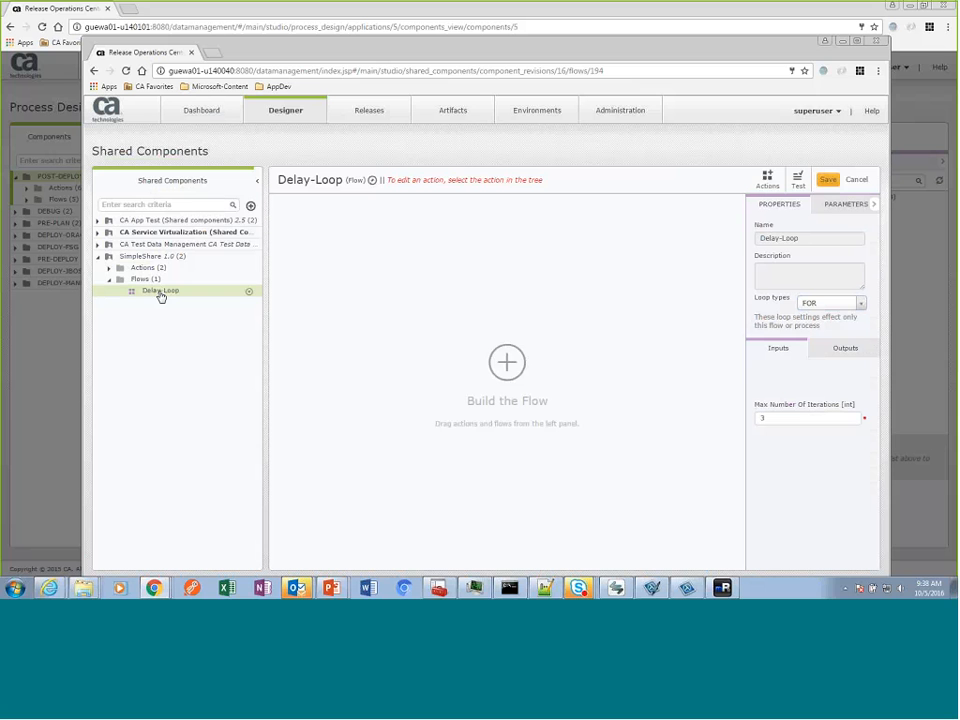
Step: Place two Delay actions in the Delay-Loop flow, link the first to the second and save the flow
{"action": "left_click", "coordinate": [109, 268]}
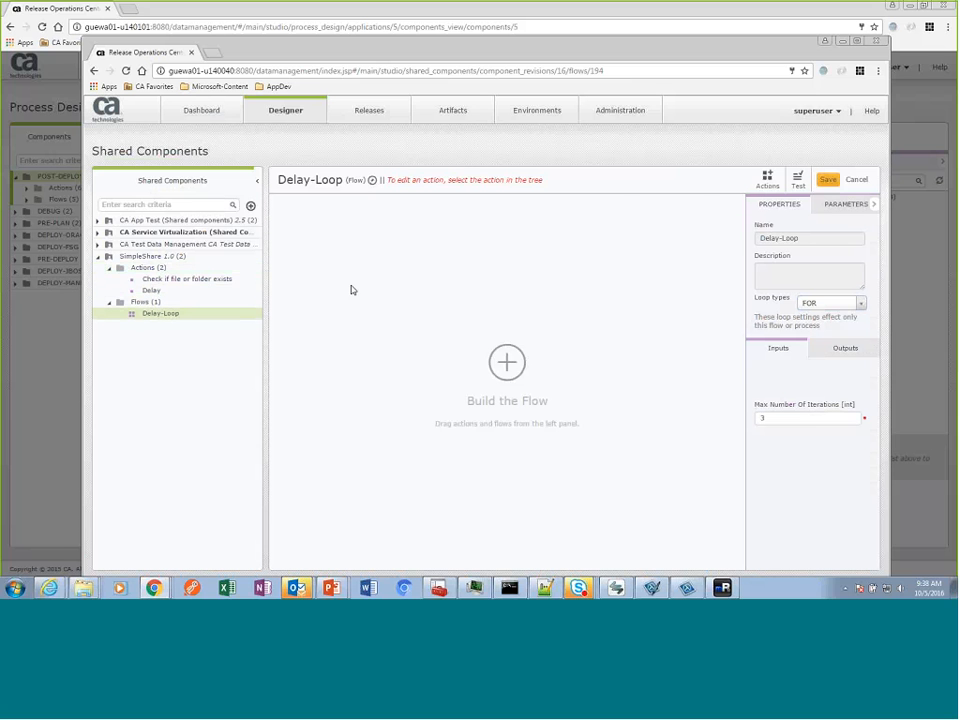
{"action": "left_click_drag", "start_coordinate": [351, 290], "coordinate": [521, 306]}
{"action": "left_click_drag", "start_coordinate": [156, 298], "coordinate": [378, 276]}
{"action": "left_click_drag", "start_coordinate": [431, 313], "coordinate": [425, 302]}
{"action": "left_click_drag", "start_coordinate": [372, 270], "coordinate": [347, 262]}
{"action": "right_click", "coordinate": [320, 258]}
{"action": "left_click", "coordinate": [385, 281]}
{"action": "left_click", "coordinate": [426, 300]}
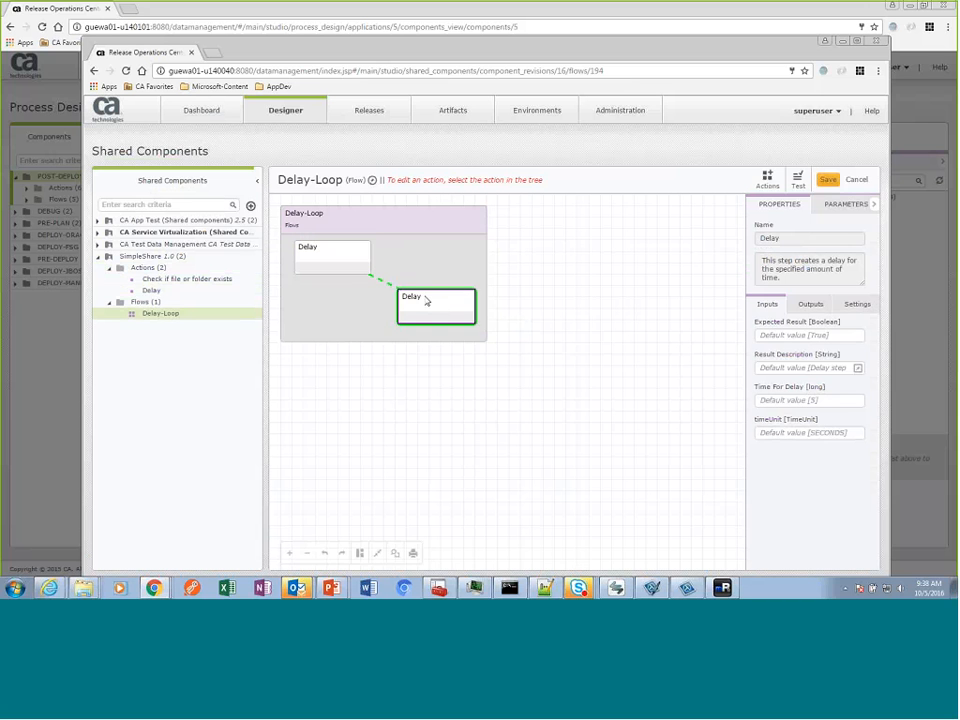
{"action": "left_click", "coordinate": [679, 283]}
{"action": "left_click", "coordinate": [827, 180]}
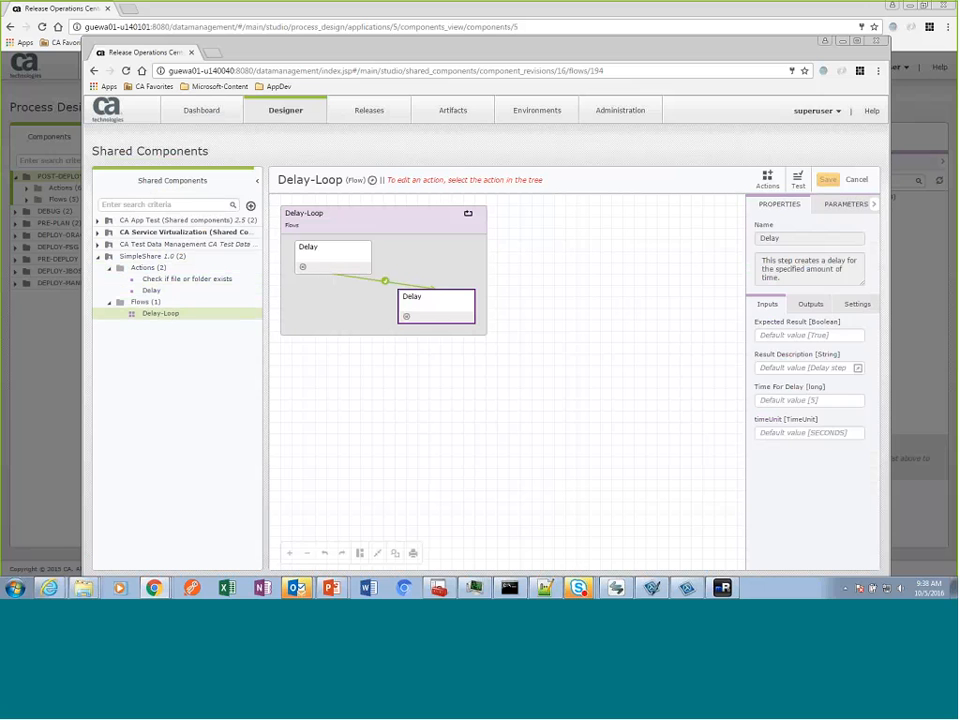
Step: Create a flow named FileCheck in the SimpleShare component
{"action": "left_click", "coordinate": [138, 304]}
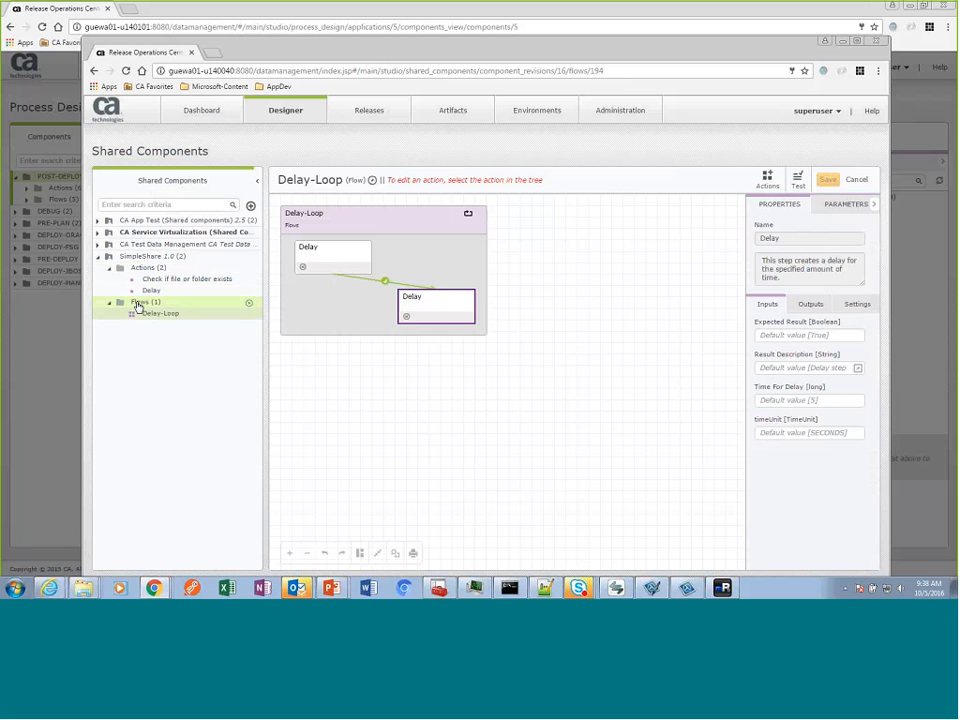
{"action": "left_click", "coordinate": [357, 407]}
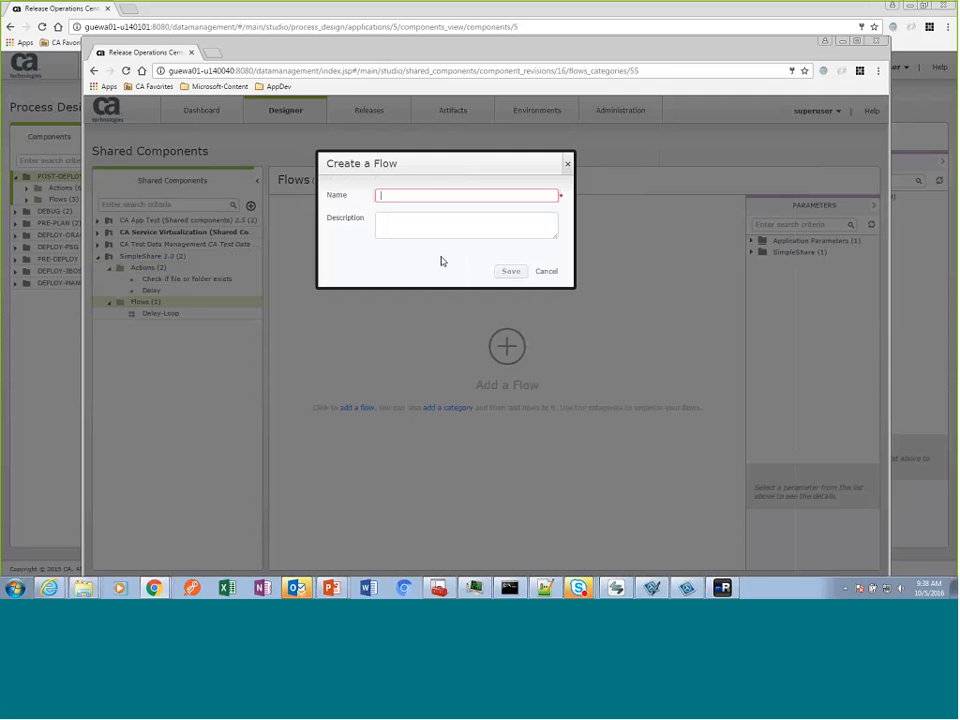
{"action": "type", "text": "FileC"}
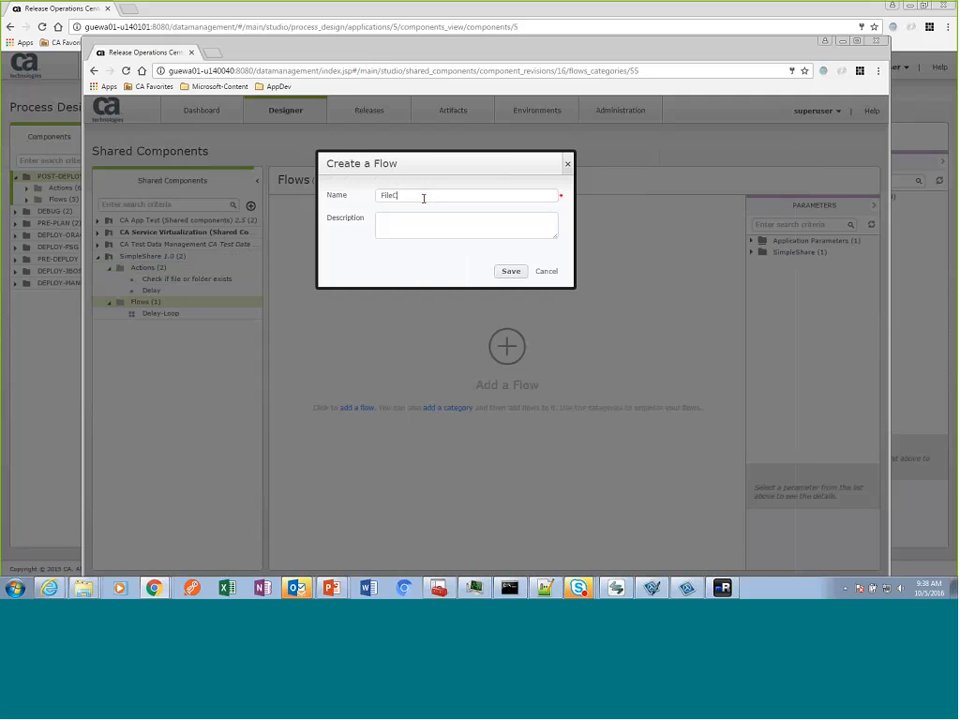
{"action": "type", "text": "heck"}
{"action": "left_click", "coordinate": [509, 271]}
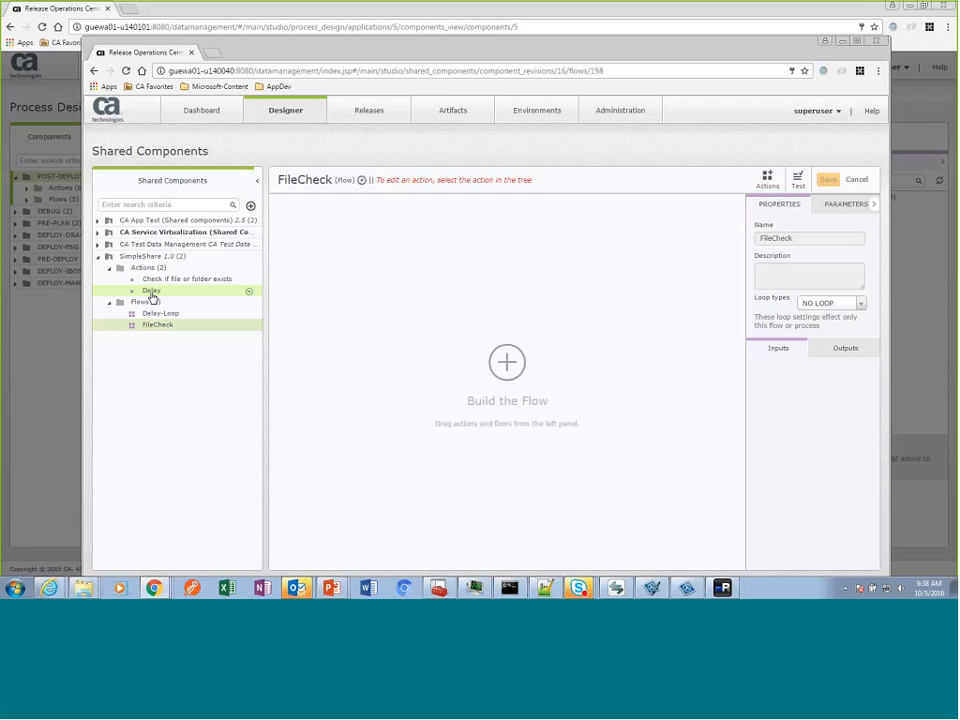
Step: Place the Delay and "Check if file or folder exists" actions in the FileCheck flow, link Delay to the check and save the flow
{"action": "left_click_drag", "start_coordinate": [151, 297], "coordinate": [385, 276]}
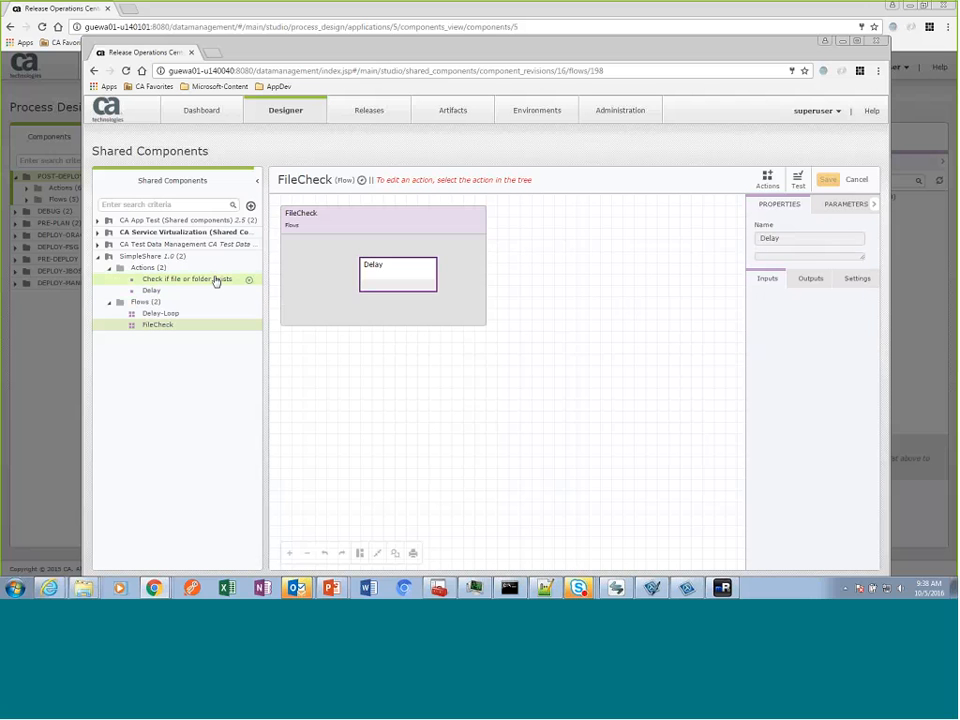
{"action": "left_click_drag", "start_coordinate": [203, 280], "coordinate": [473, 308]}
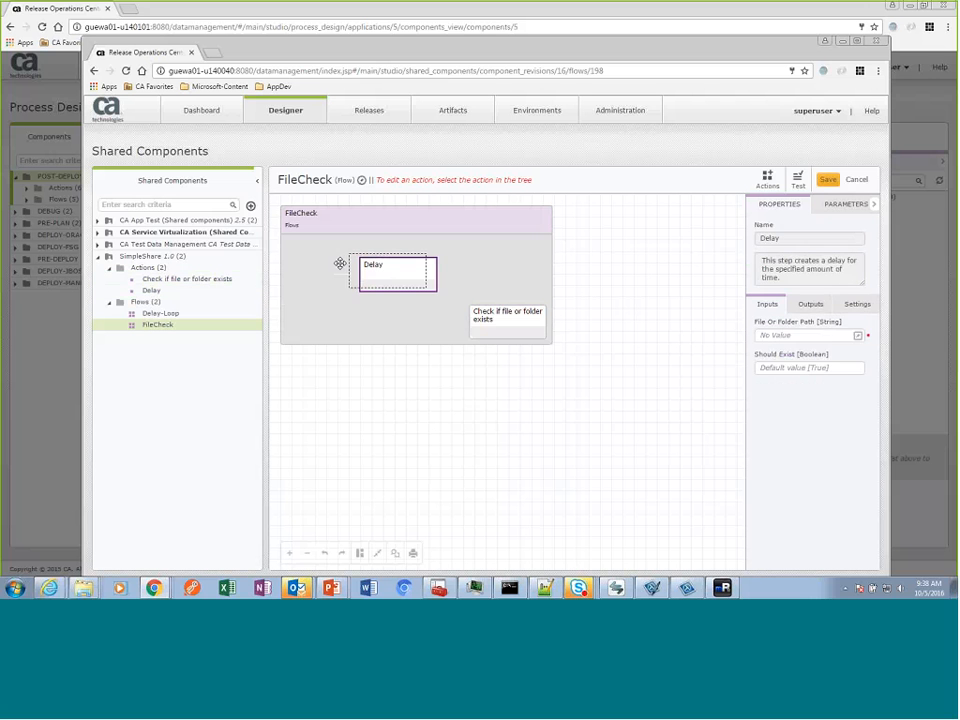
{"action": "left_click_drag", "start_coordinate": [340, 263], "coordinate": [324, 260]}
{"action": "left_click_drag", "start_coordinate": [490, 312], "coordinate": [450, 306]}
{"action": "left_click", "coordinate": [364, 266]}
{"action": "right_click", "coordinate": [364, 270]}
{"action": "left_click", "coordinate": [400, 291]}
{"action": "left_click", "coordinate": [470, 310]}
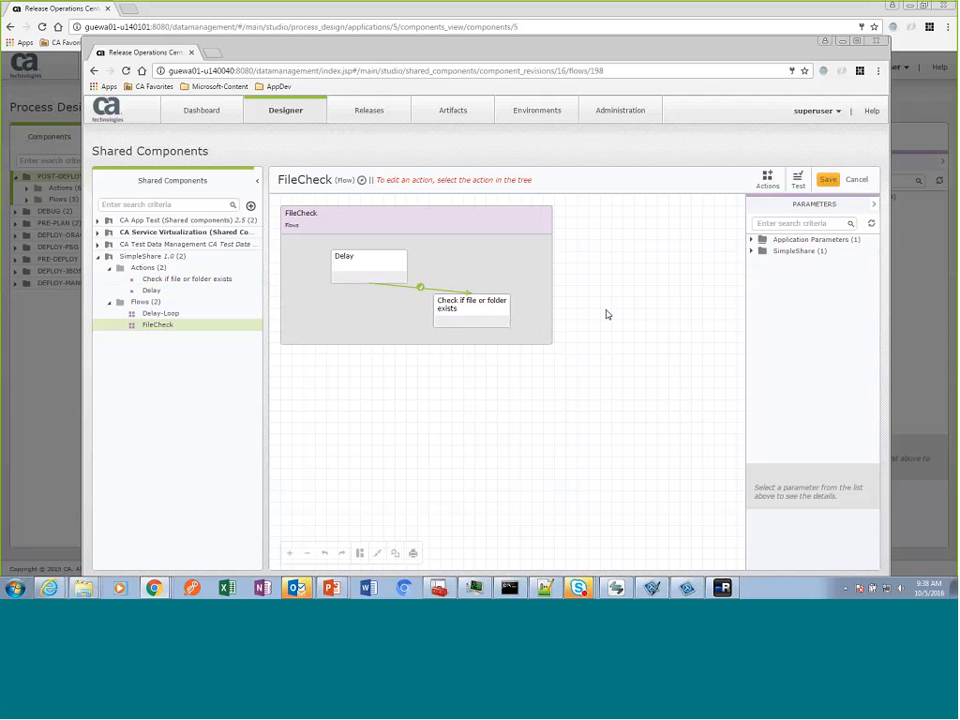
{"action": "left_click", "coordinate": [828, 180]}
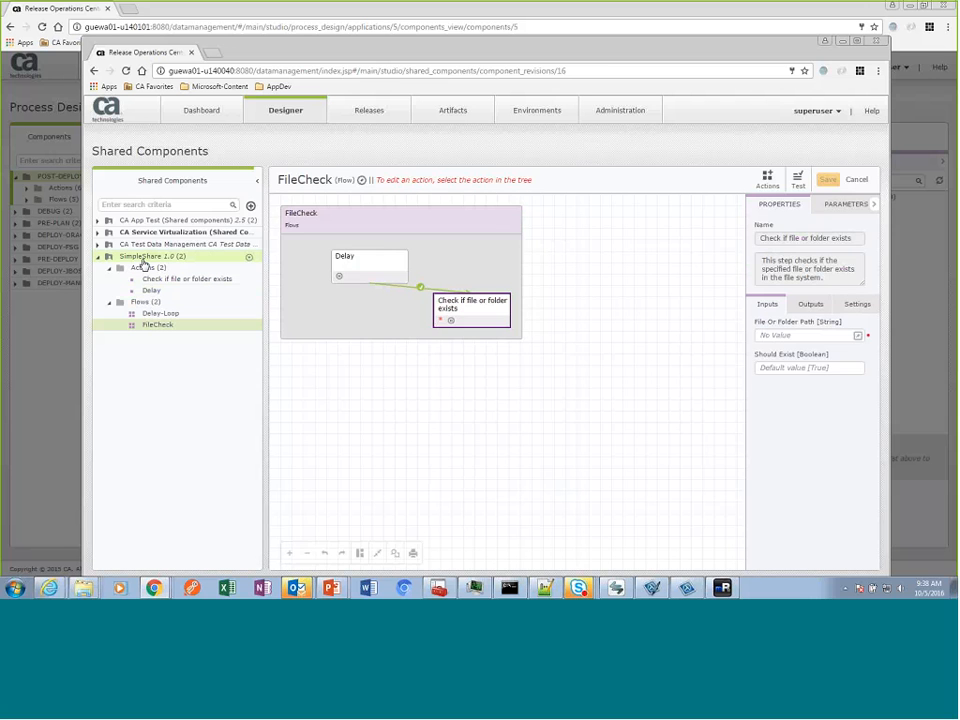
Step: Examine which shared components and revisions can be assigned to the Basic_Demo application in Process Design, without assigning any
{"action": "left_click", "coordinate": [144, 258]}
{"action": "mouse_move", "coordinate": [279, 111]}
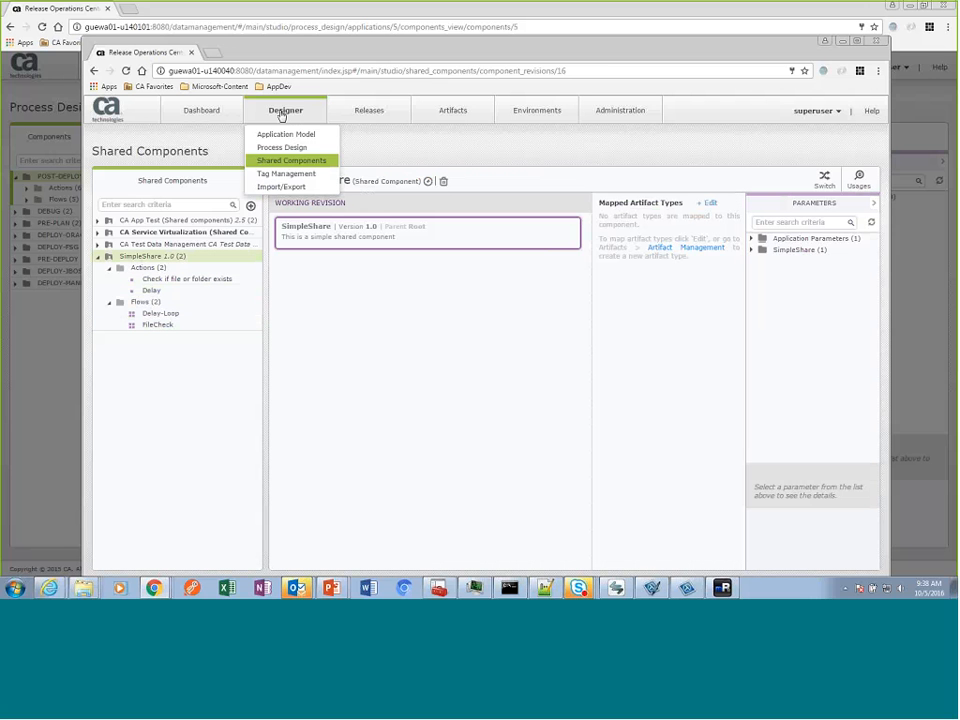
{"action": "left_click", "coordinate": [277, 150]}
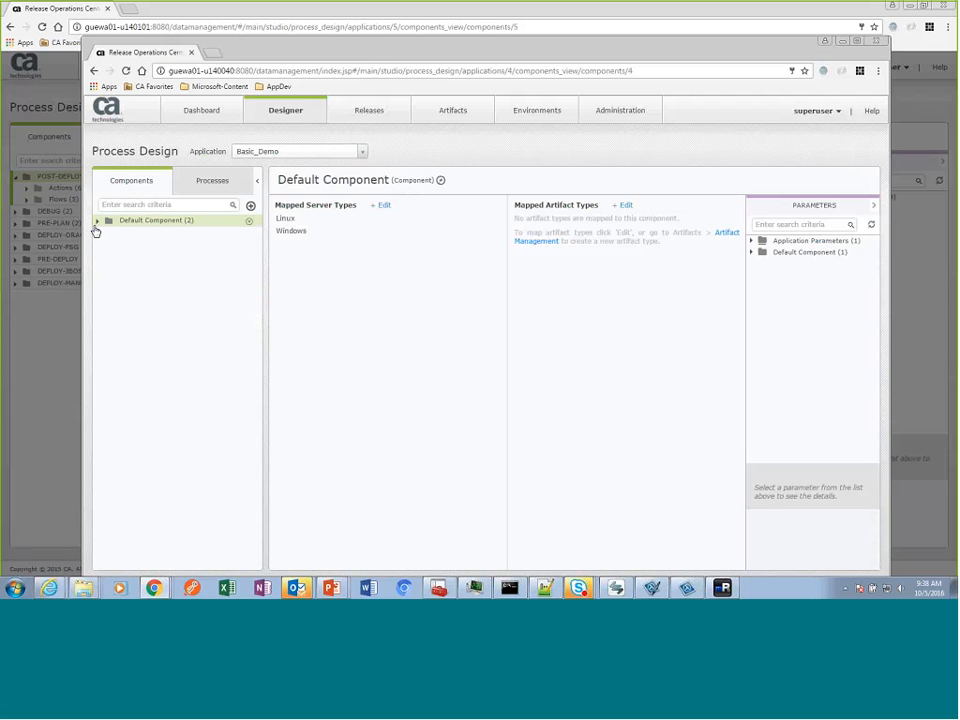
{"action": "left_click", "coordinate": [97, 221]}
{"action": "left_click", "coordinate": [250, 205]}
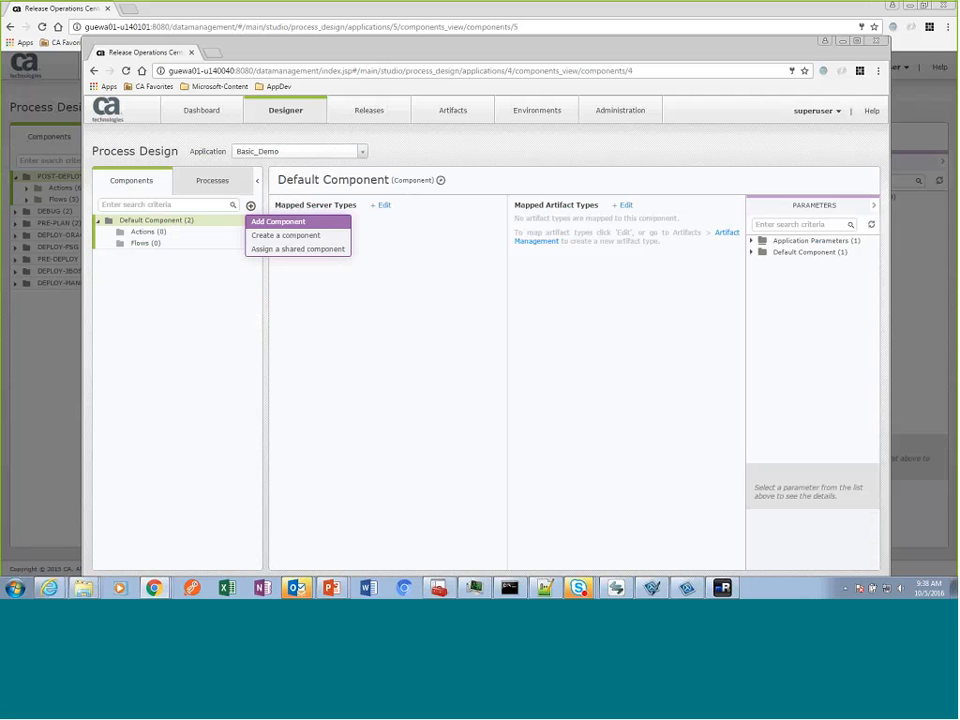
{"action": "left_click", "coordinate": [275, 268]}
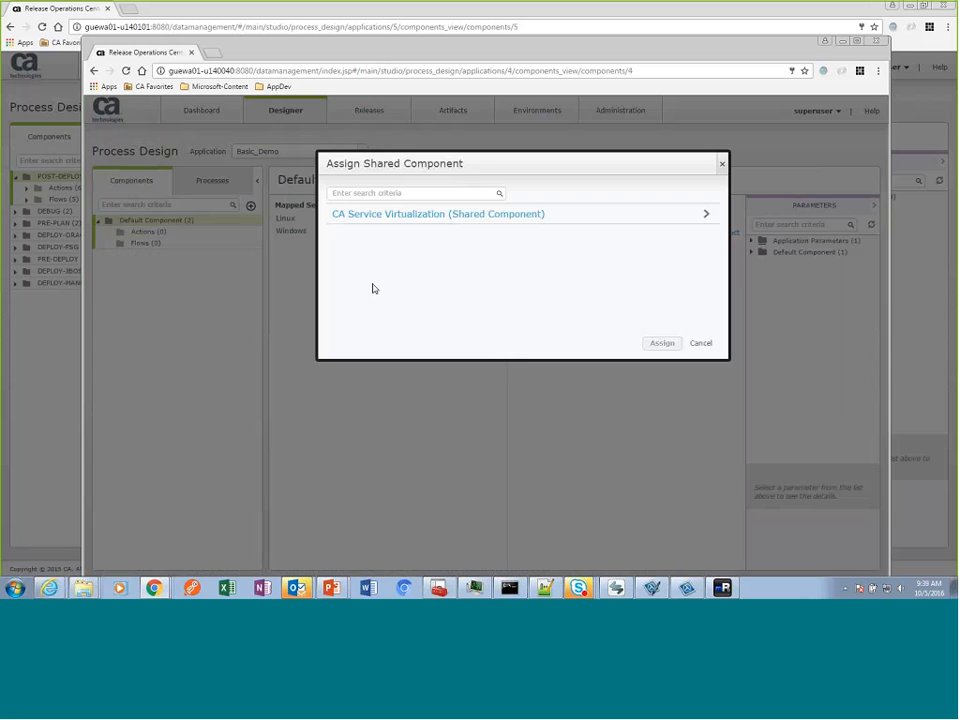
{"action": "left_click", "coordinate": [525, 216]}
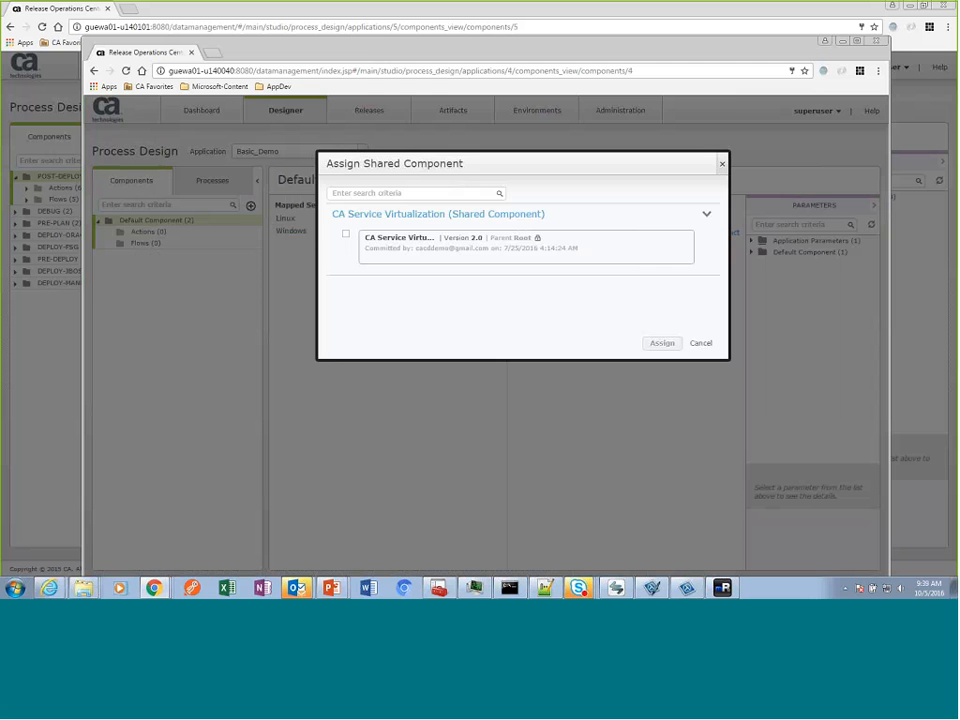
{"action": "left_click", "coordinate": [706, 344]}
Step: Commit the SimpleShare 1.0 revision in Shared Components to make it available to all applications
{"action": "mouse_move", "coordinate": [288, 112]}
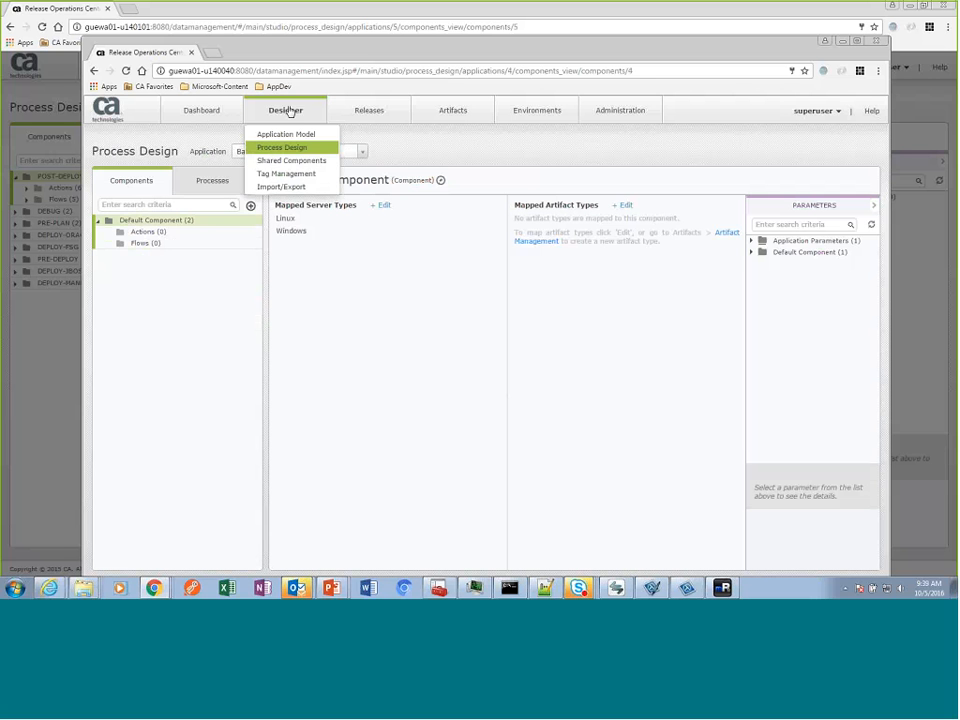
{"action": "left_click", "coordinate": [291, 160]}
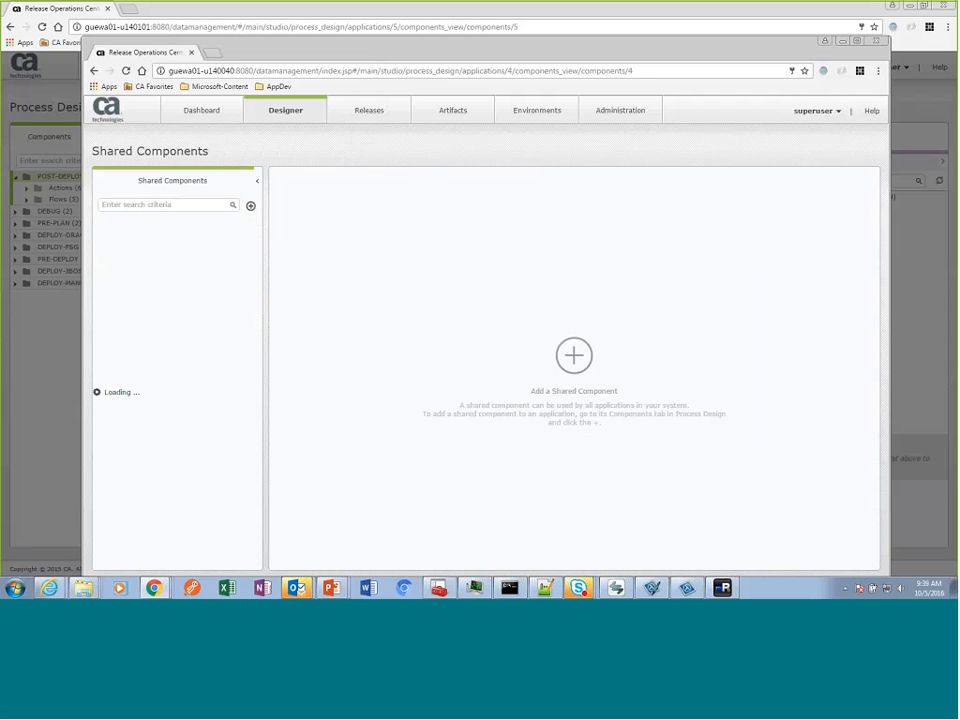
{"action": "left_click", "coordinate": [141, 257]}
{"action": "left_click", "coordinate": [249, 258]}
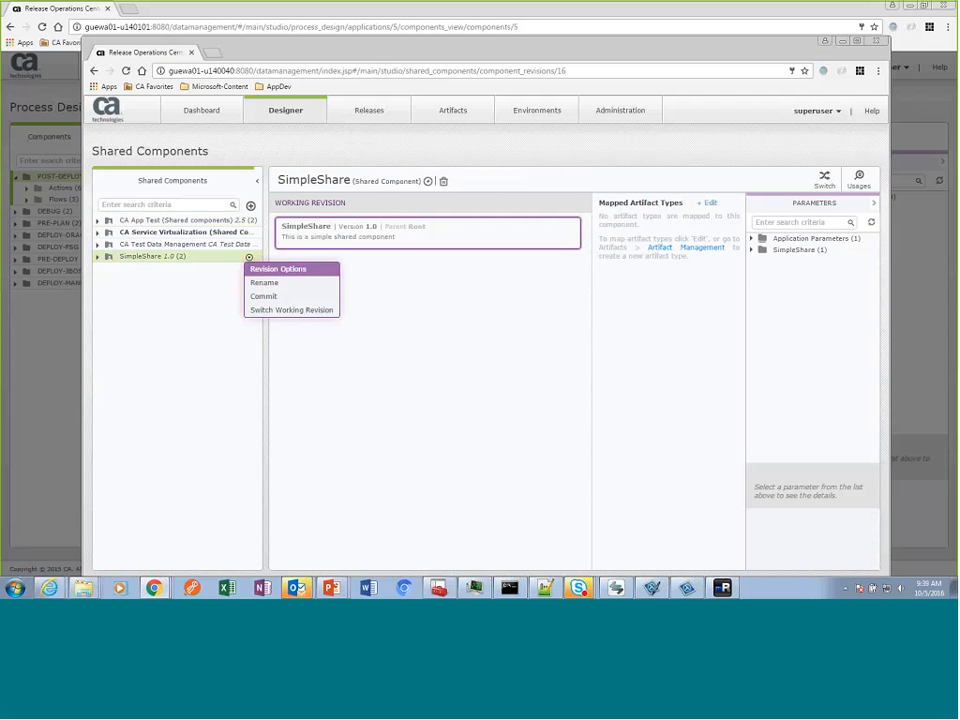
{"action": "left_click", "coordinate": [256, 297]}
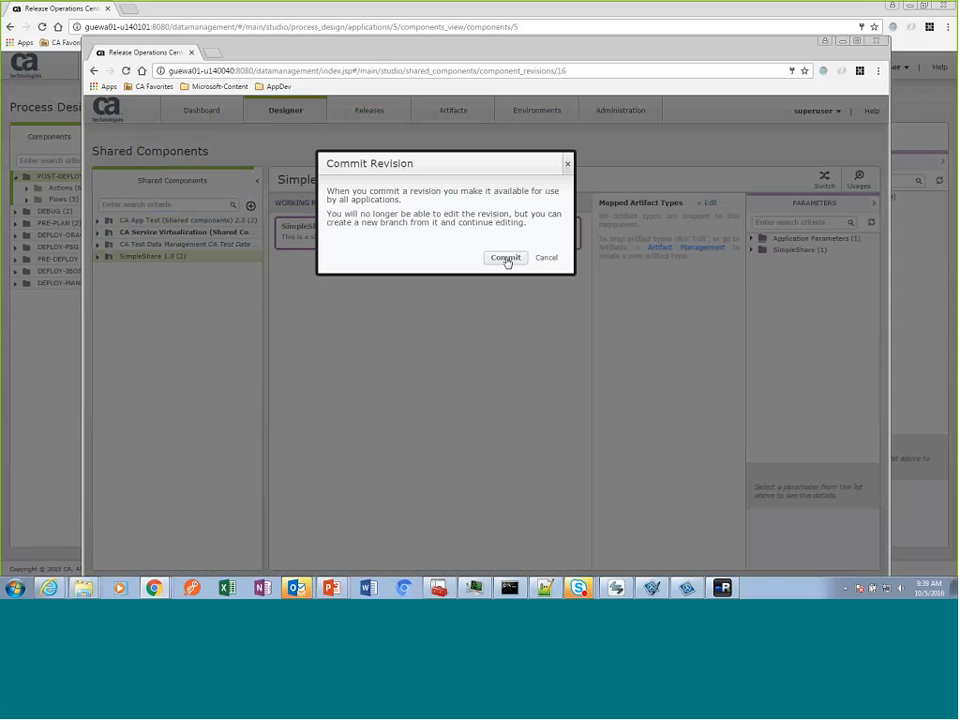
{"action": "left_click", "coordinate": [506, 262]}
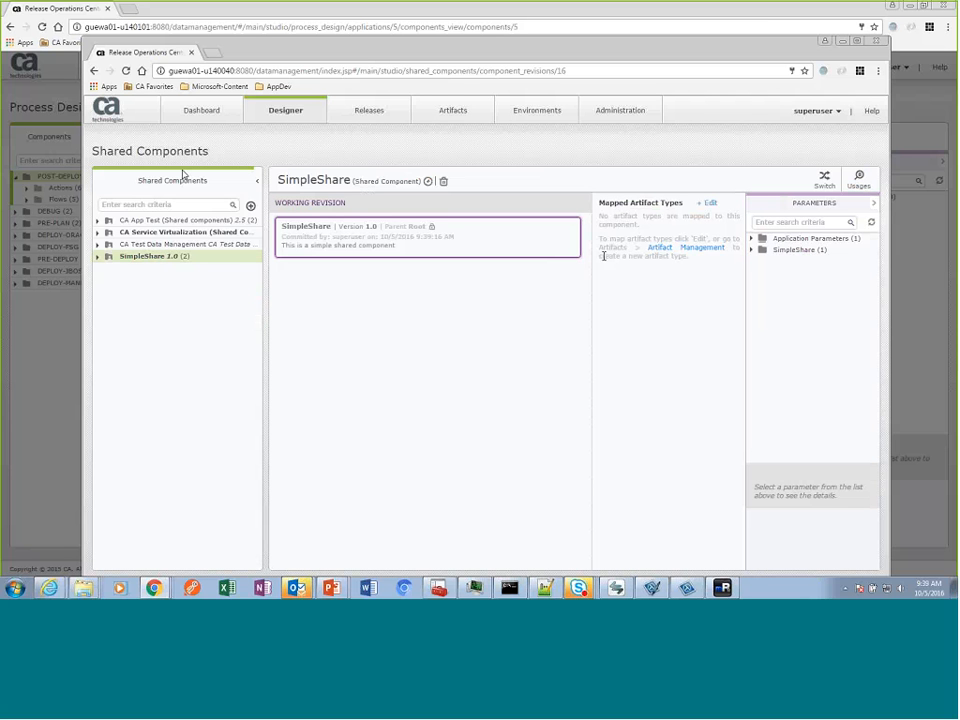
Step: Assign version 1.0 of the SimpleShare shared component to the Basic_Demo application in Process Design
{"action": "mouse_move", "coordinate": [280, 112]}
{"action": "left_click", "coordinate": [272, 148]}
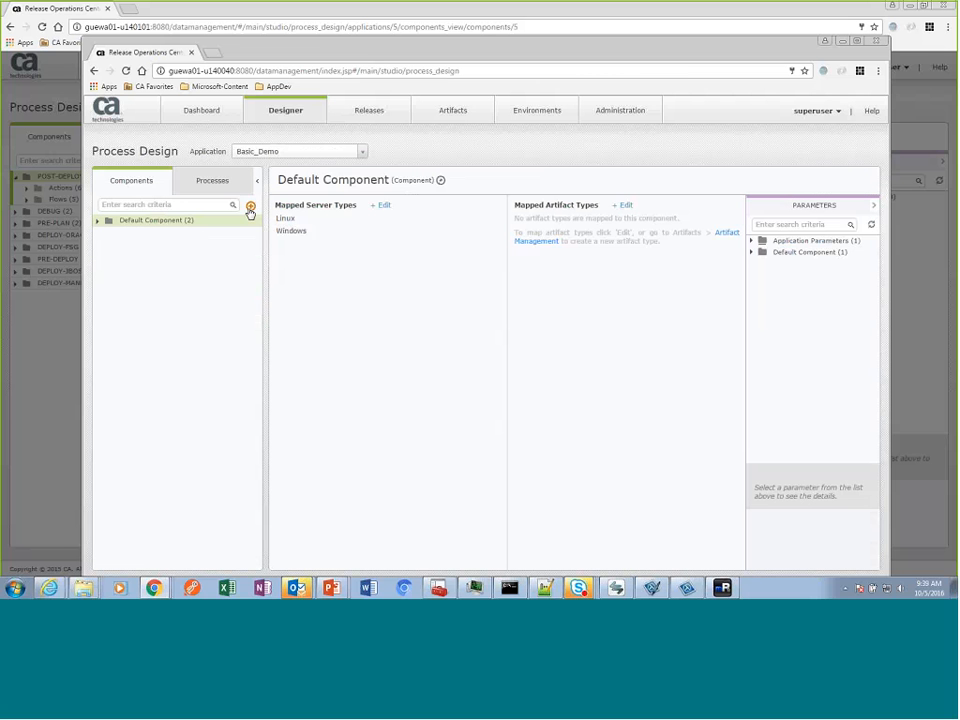
{"action": "left_click", "coordinate": [250, 207]}
{"action": "left_click", "coordinate": [280, 249]}
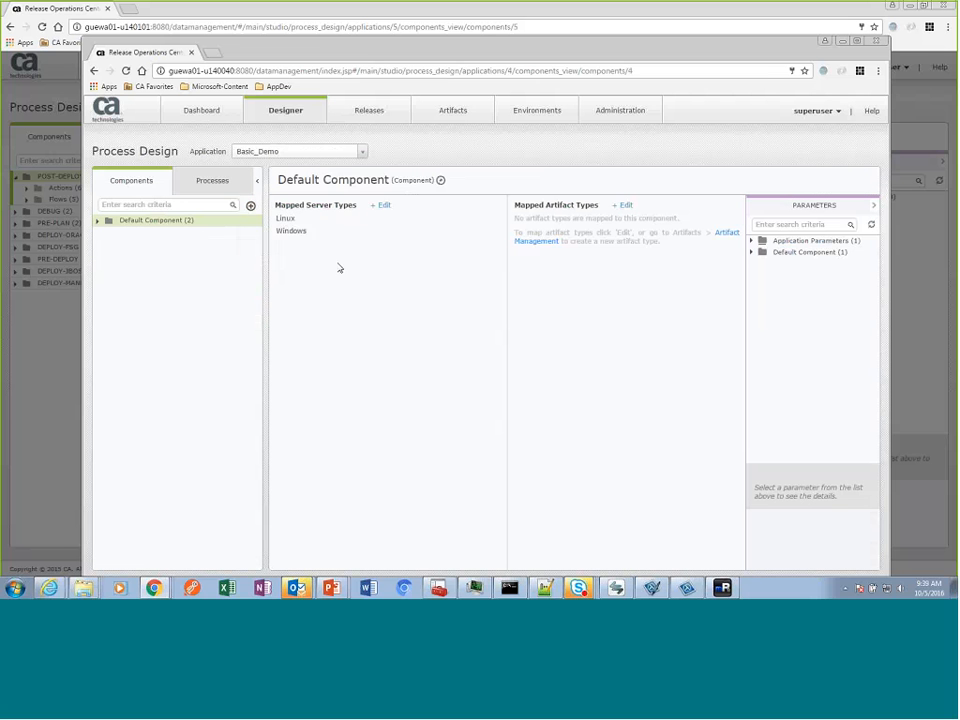
{"action": "left_click", "coordinate": [360, 235]}
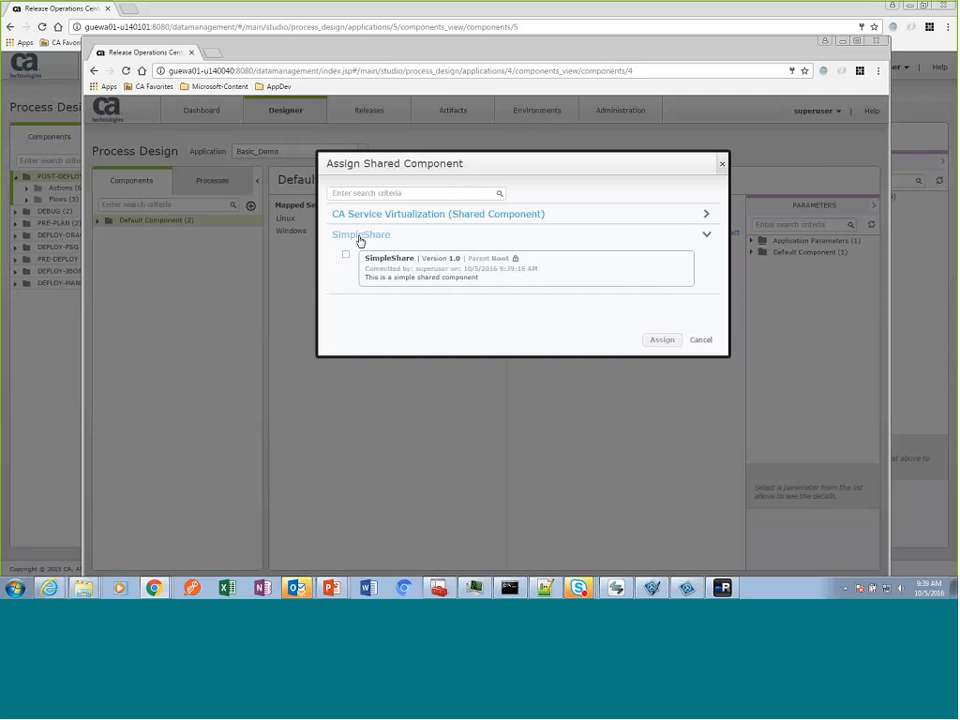
{"action": "left_click", "coordinate": [476, 262]}
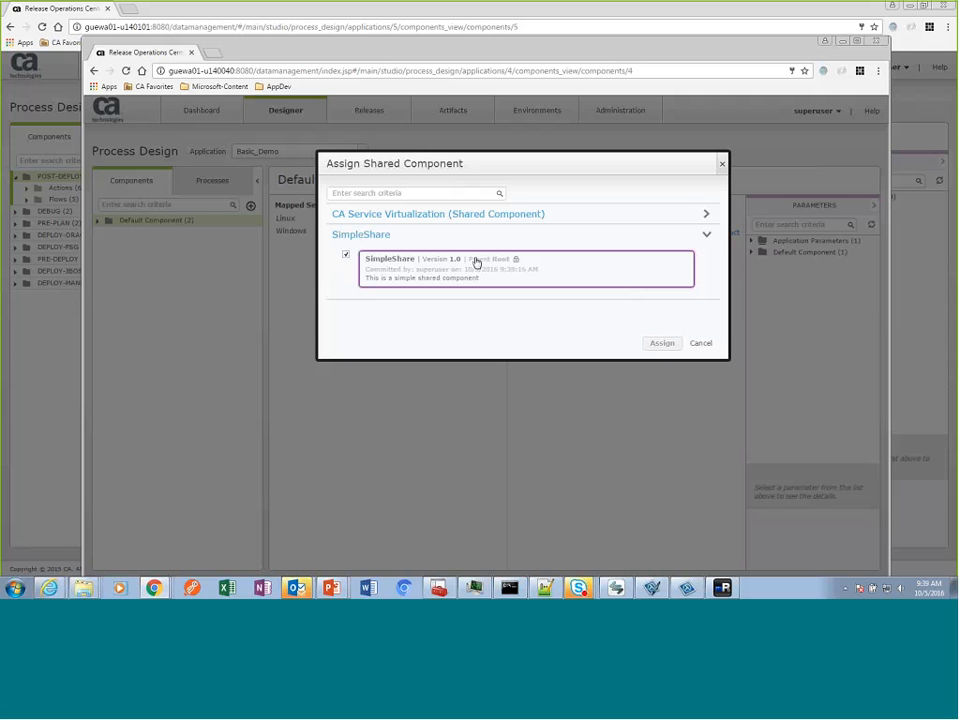
{"action": "left_click", "coordinate": [662, 343]}
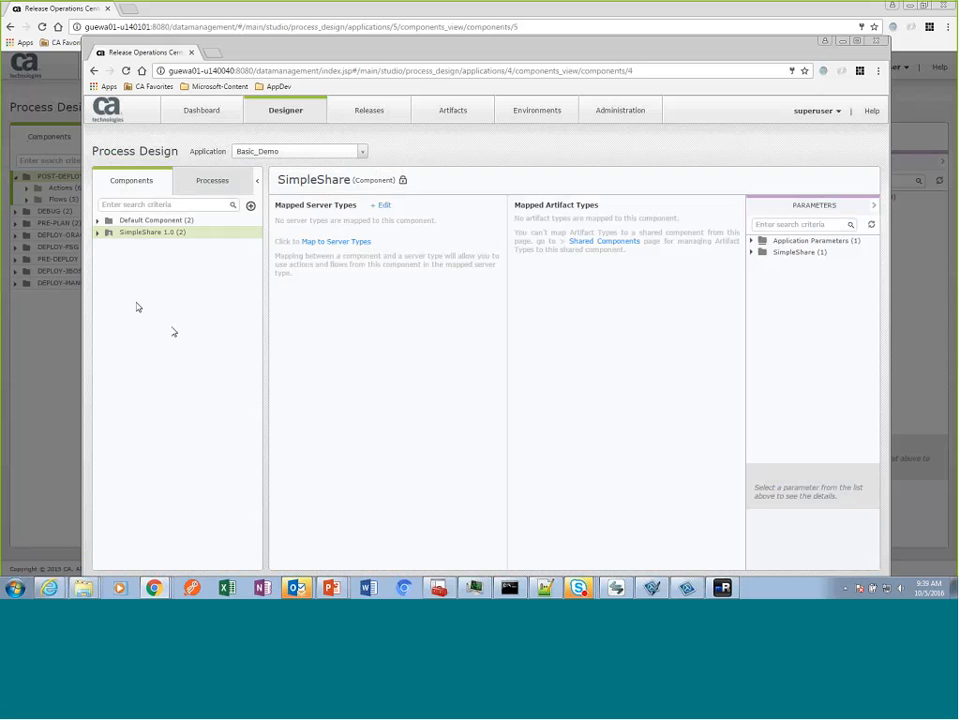
Step: Review the assigned SimpleShare component's flows, the Default Component's contents and the application's process architectures in Basic_Demo
{"action": "left_click", "coordinate": [97, 233]}
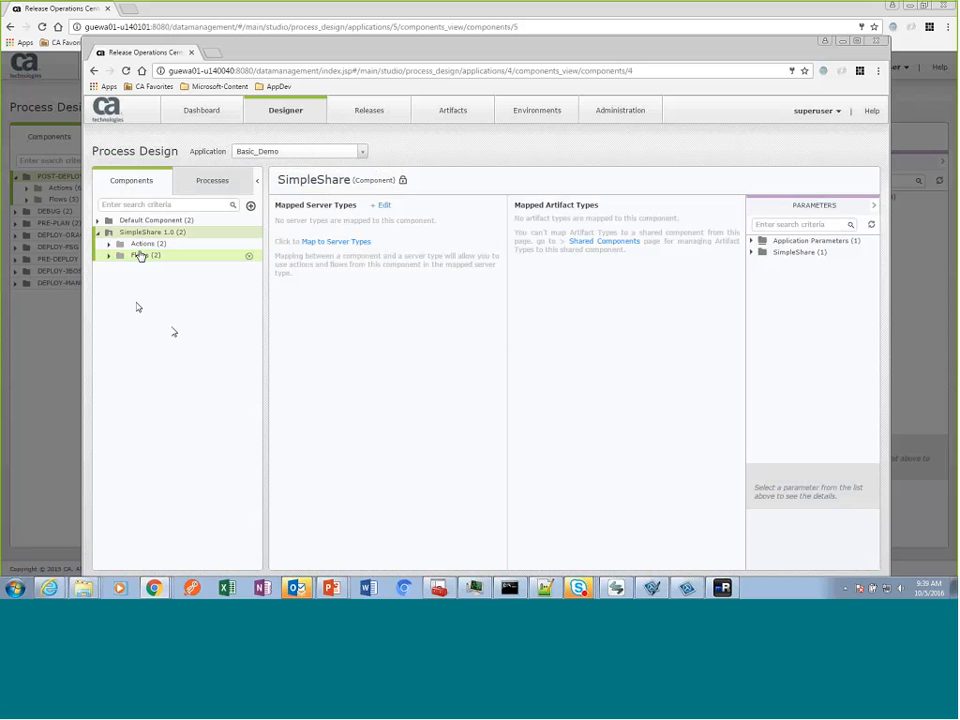
{"action": "left_click", "coordinate": [109, 256]}
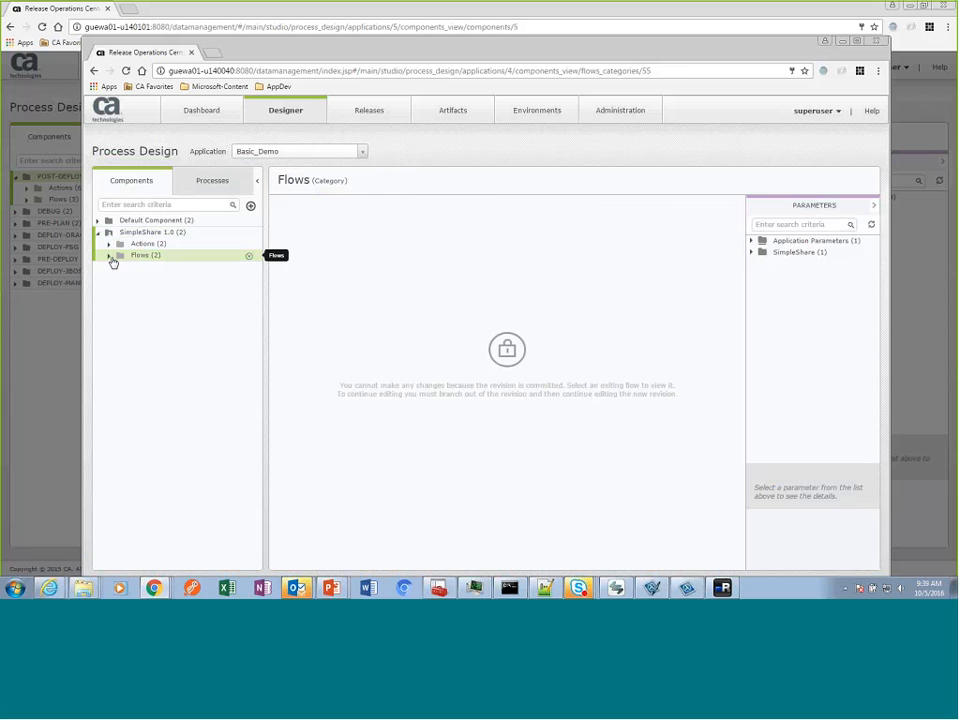
{"action": "left_click", "coordinate": [99, 221]}
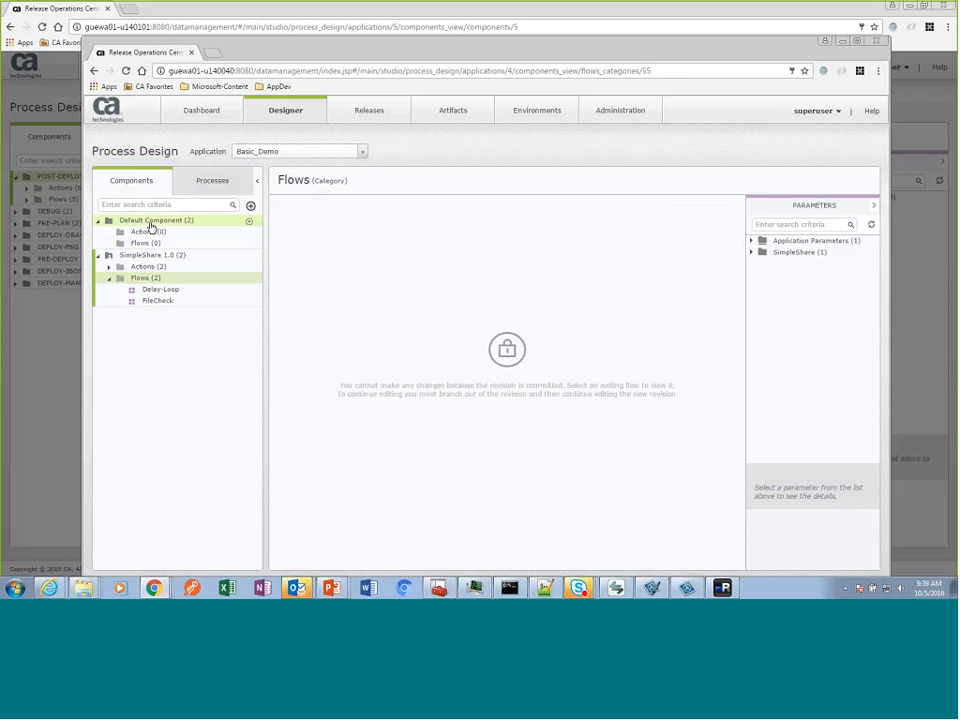
{"action": "left_click", "coordinate": [197, 182]}
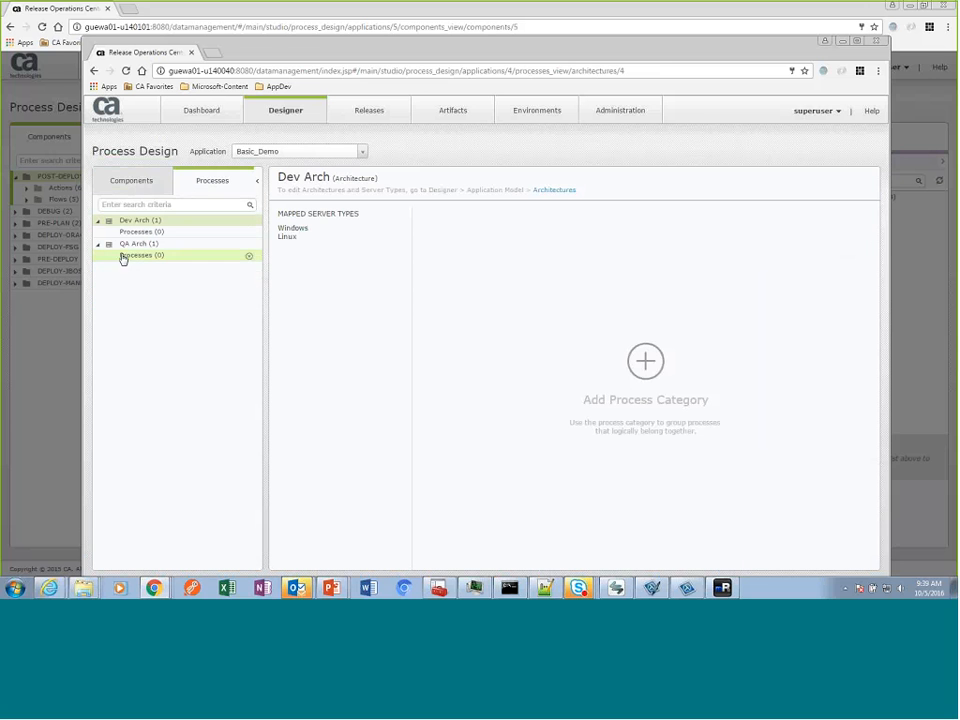
{"action": "left_click", "coordinate": [131, 183]}
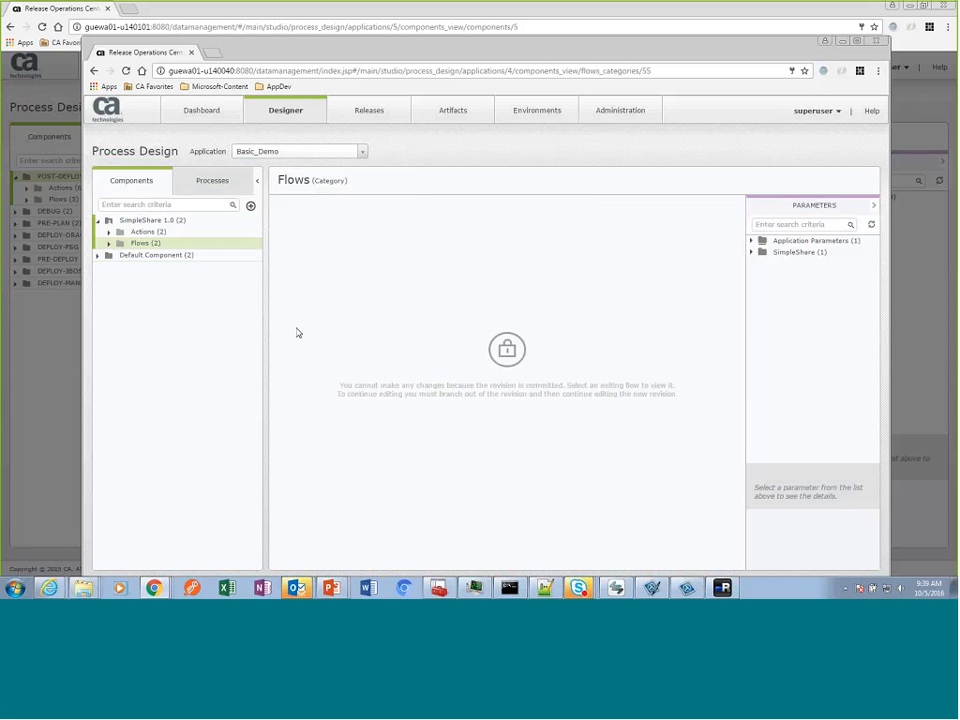
Step: Cancel sharing the DEBUG component in the WebServices application's window and return to the Basic_Demo window
{"action": "left_click", "coordinate": [39, 367]}
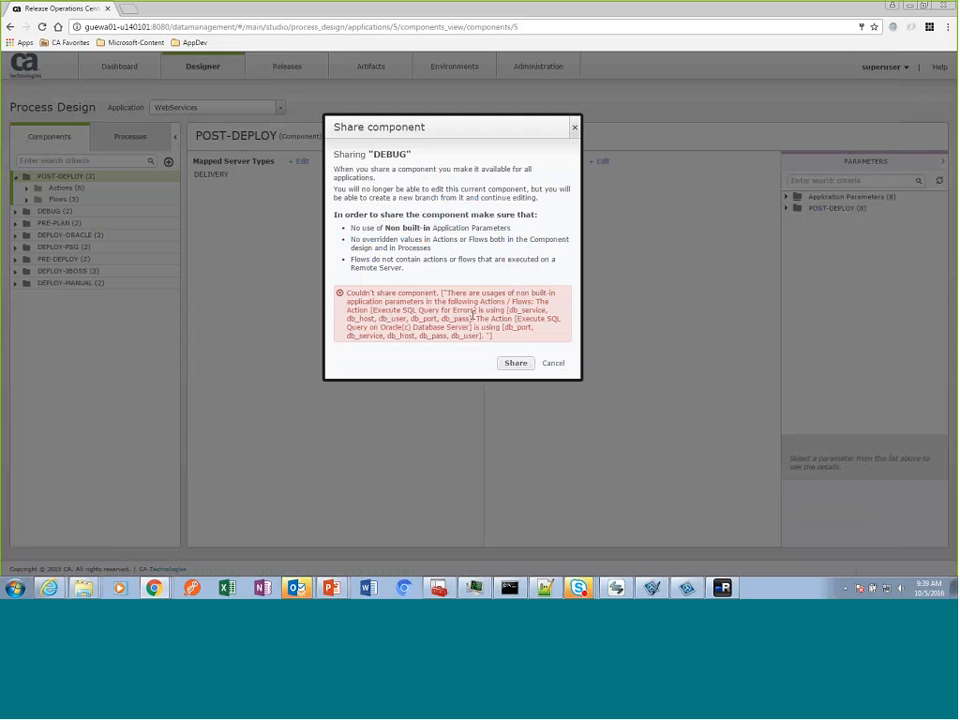
{"action": "left_click", "coordinate": [553, 364]}
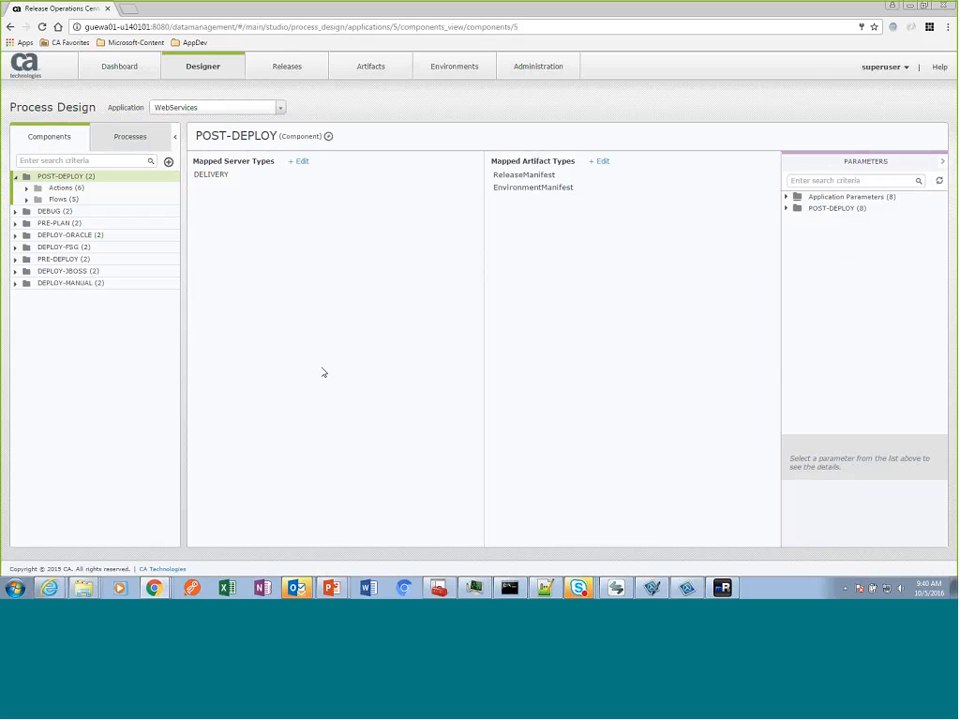
{"action": "mouse_move", "coordinate": [153, 587]}
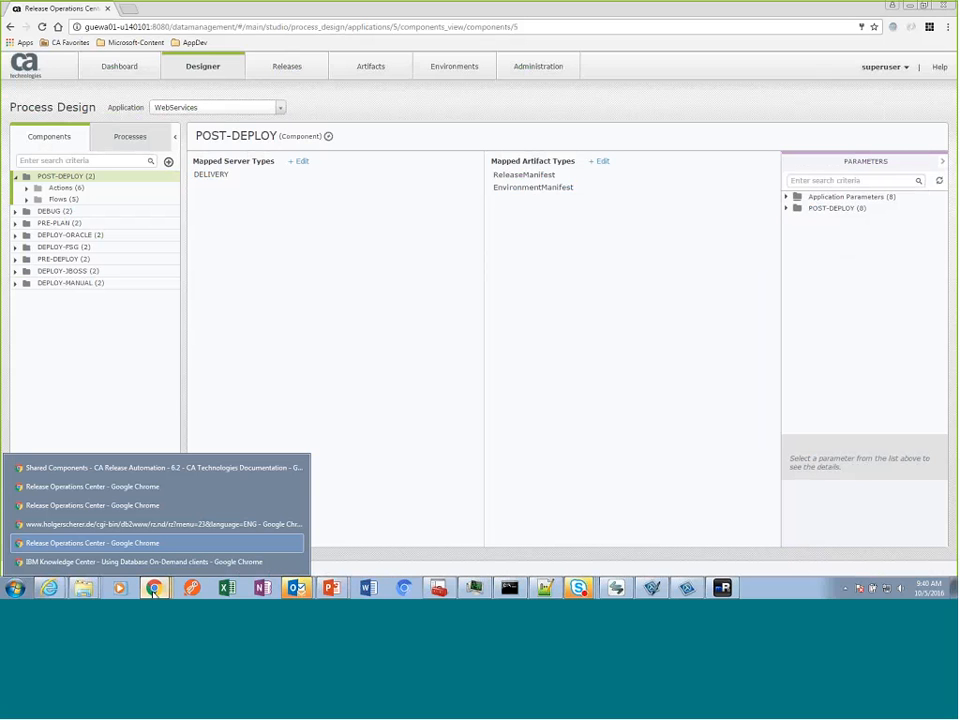
{"action": "left_click", "coordinate": [103, 549]}
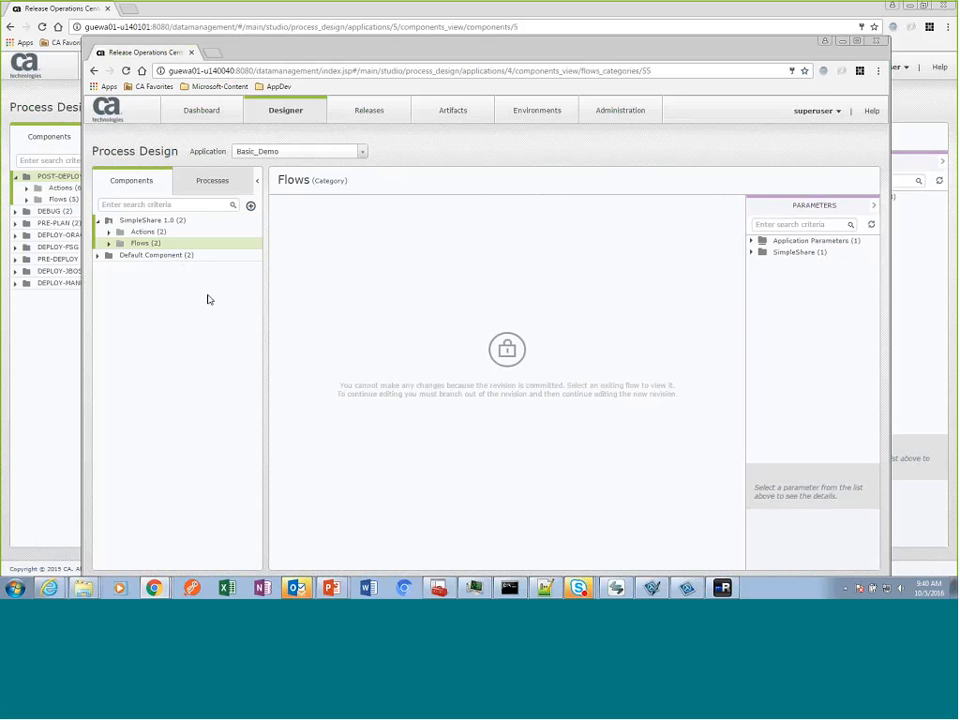
Step: Branch the SimpleShare 1.0 revision in Shared Components as version 1.2 with the description "Additional changes"
{"action": "mouse_move", "coordinate": [285, 112]}
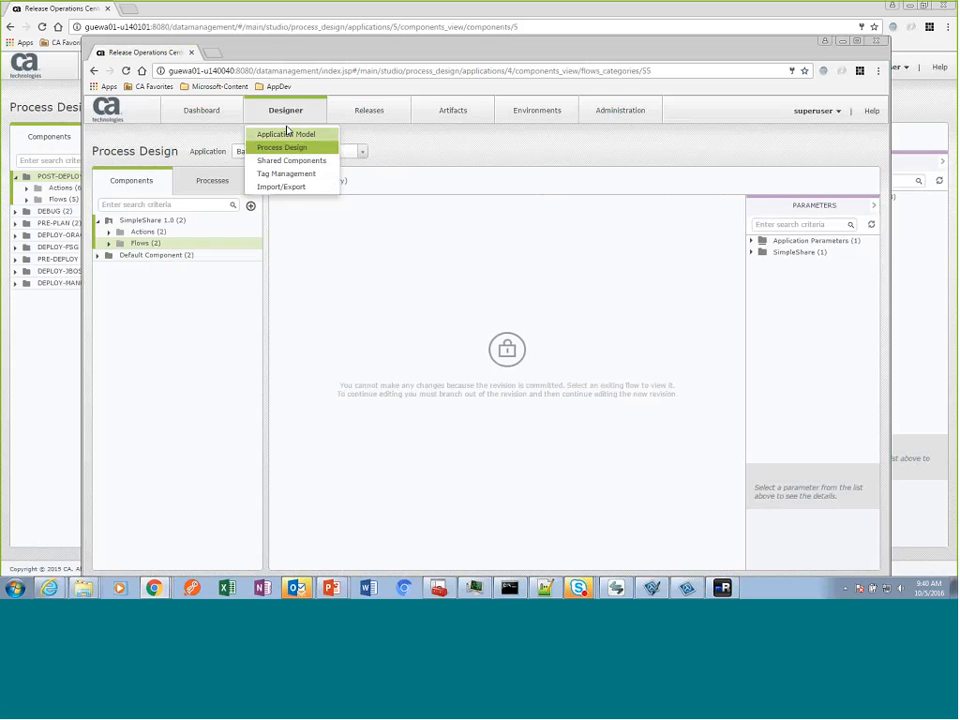
{"action": "left_click", "coordinate": [287, 158]}
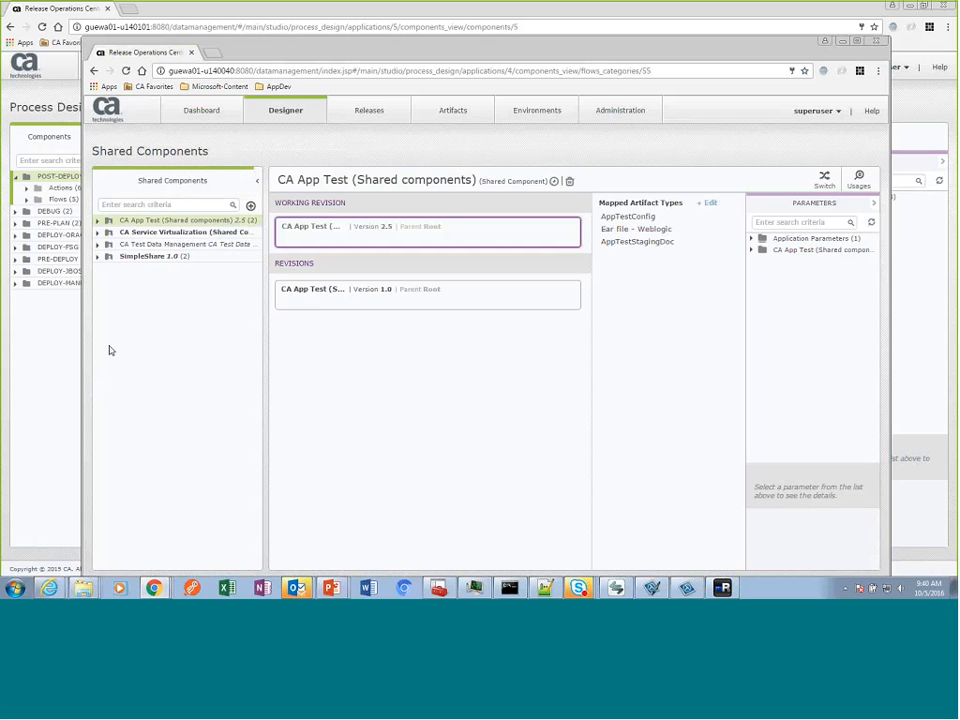
{"action": "left_click", "coordinate": [141, 258]}
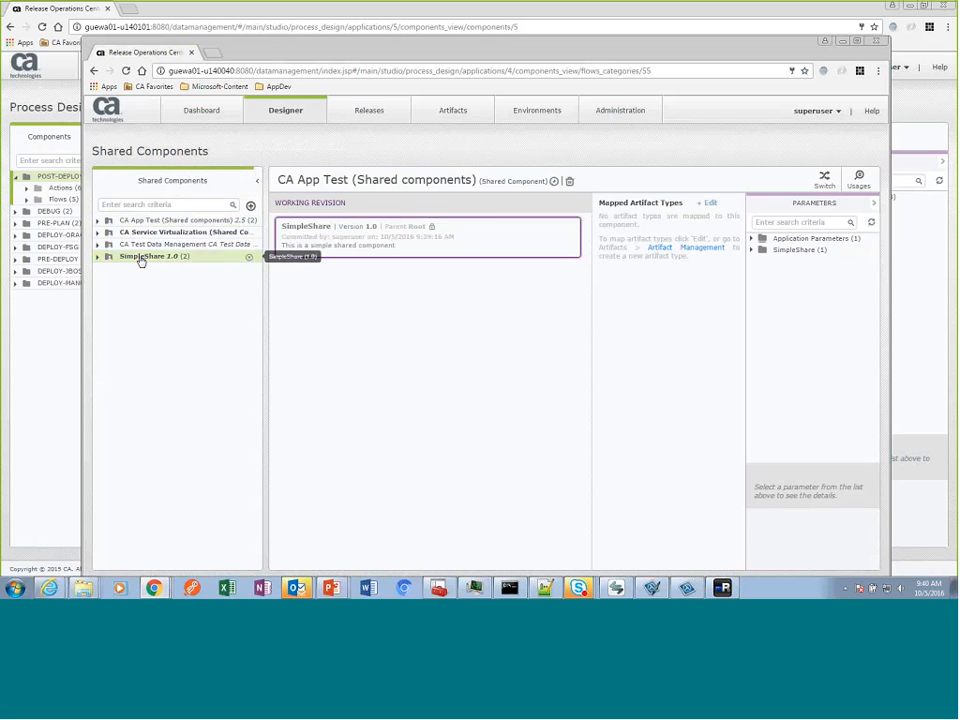
{"action": "left_click", "coordinate": [249, 257]}
{"action": "left_click", "coordinate": [262, 282]}
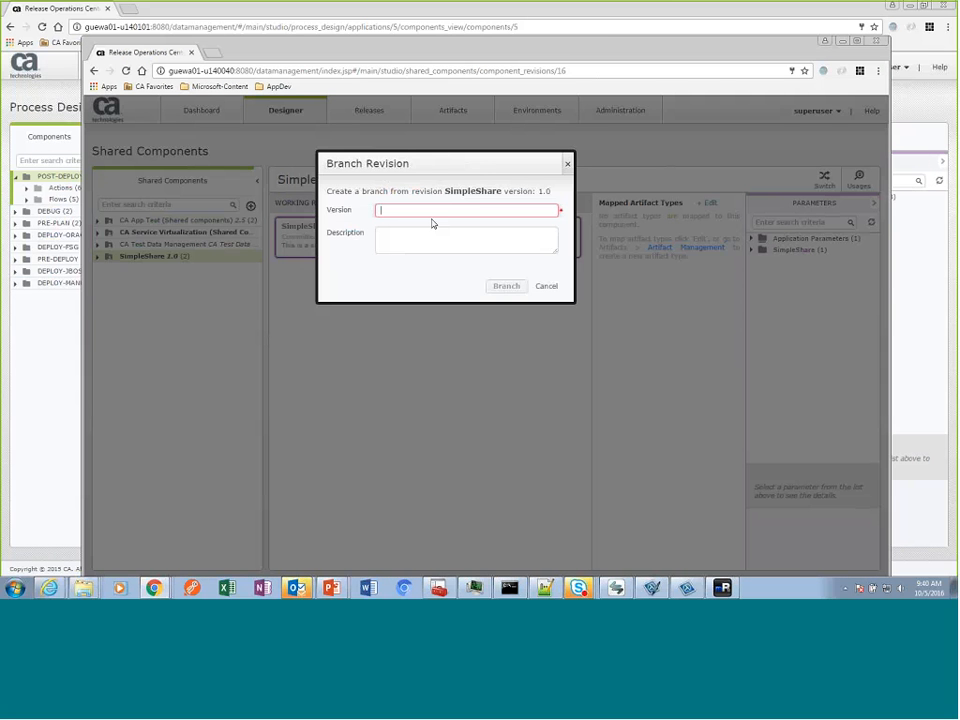
{"action": "type", "text": "1.2"}
{"action": "left_click", "coordinate": [405, 240]}
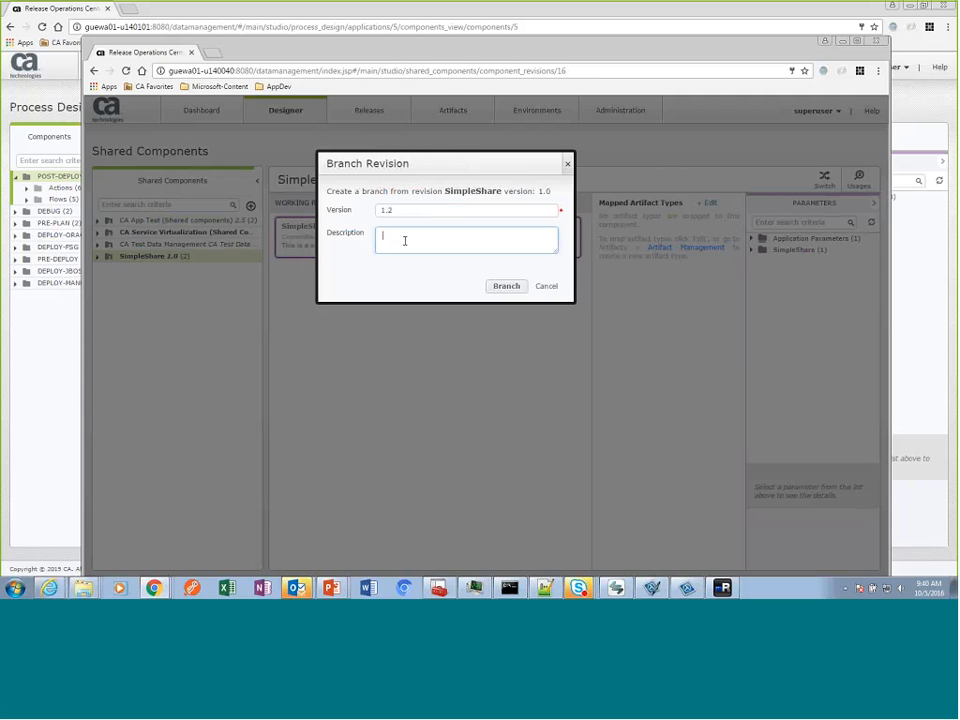
{"action": "type", "text": "Add"}
{"action": "type", "text": "itional ch"}
{"action": "type", "text": "am"}
{"action": "key", "text": "BackSpace"}
{"action": "type", "text": "nges"}
{"action": "key", "text": "Return"}
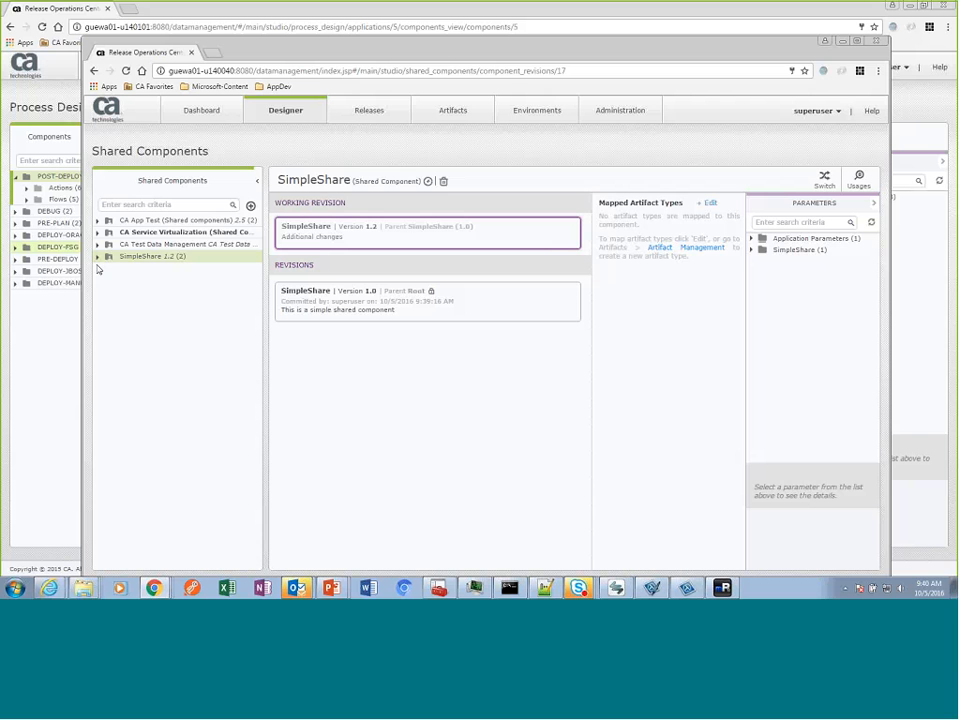
Step: Create a flow named Simple-Delay under the Flows of SimpleShare 1.2
{"action": "left_click", "coordinate": [97, 257]}
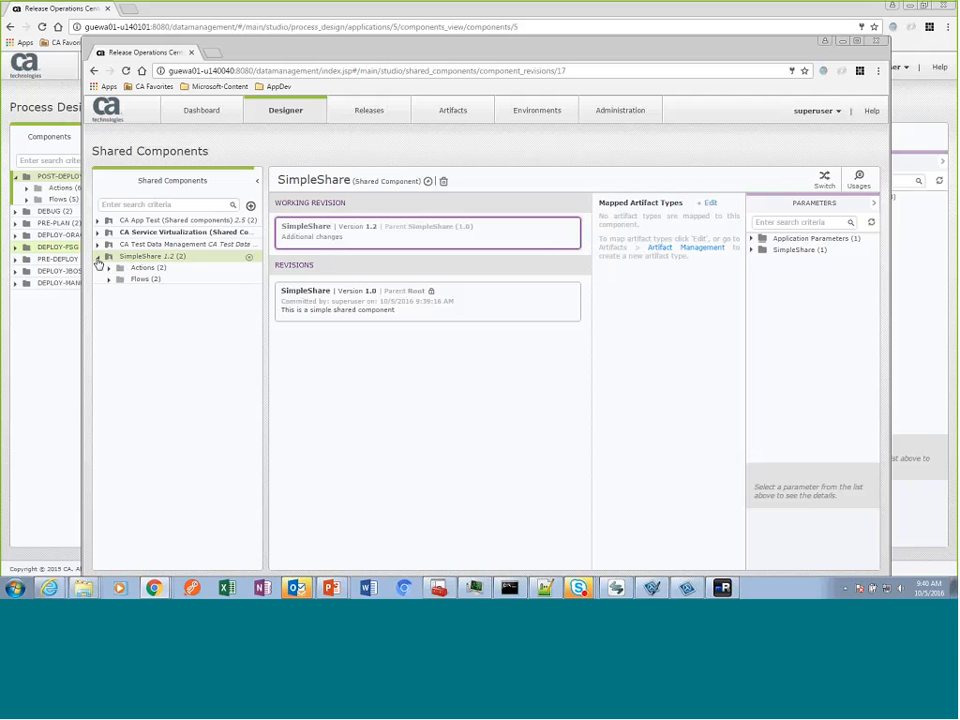
{"action": "left_click", "coordinate": [143, 280]}
{"action": "left_click", "coordinate": [109, 280]}
{"action": "left_click", "coordinate": [500, 346]}
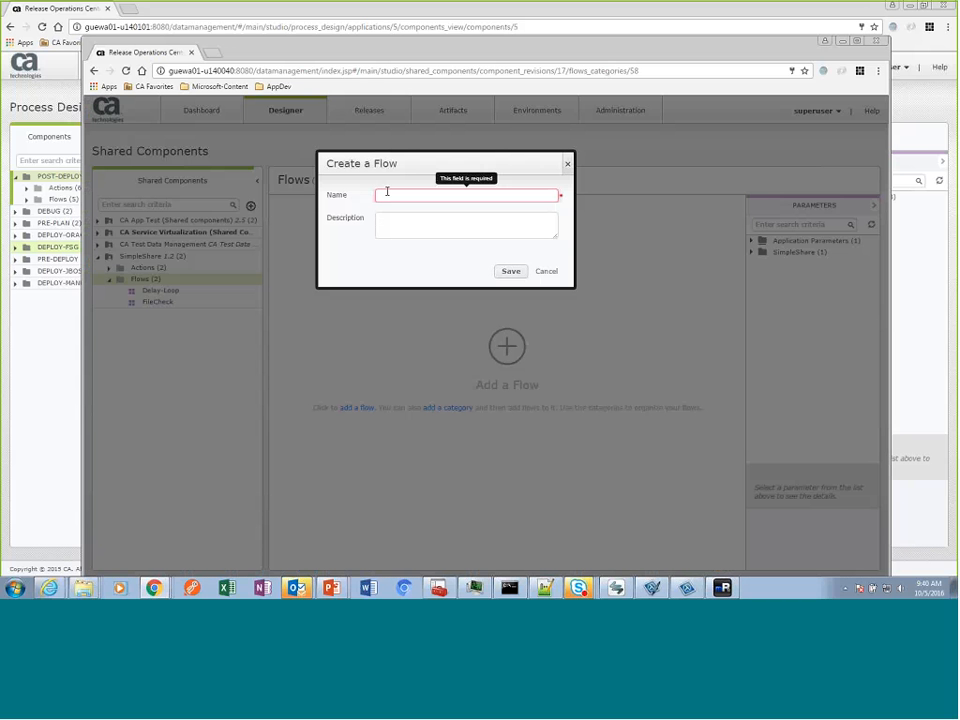
{"action": "type", "text": "Simple"}
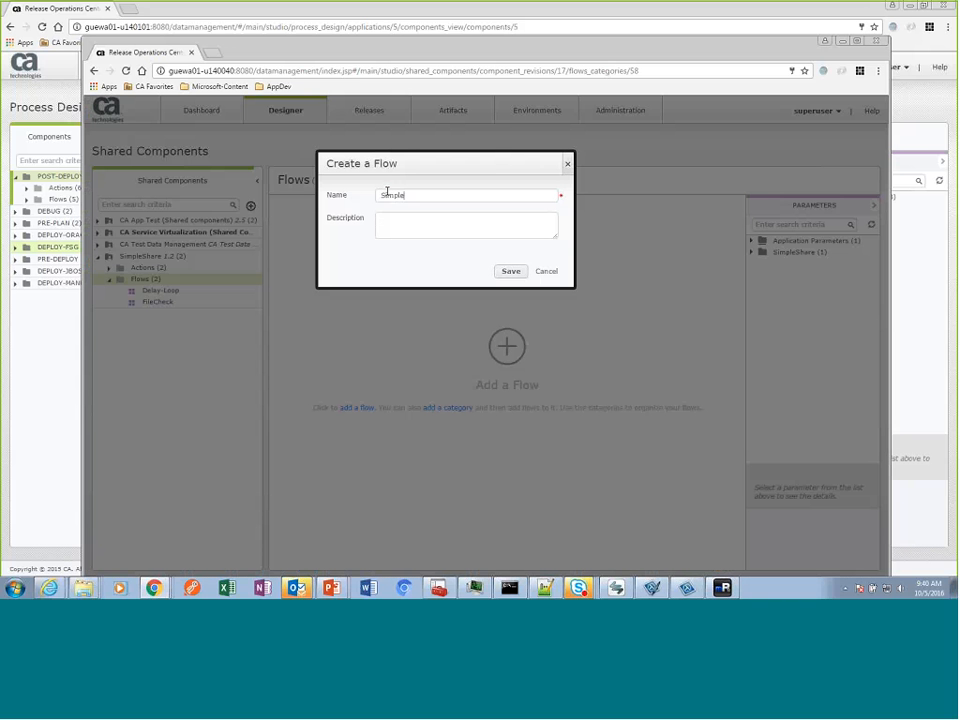
{"action": "type", "text": "-Delay"}
{"action": "key", "text": "Return"}
Step: Add SimpleShare's Delay action to the Simple-Delay flow and save the flow
{"action": "left_click", "coordinate": [109, 268]}
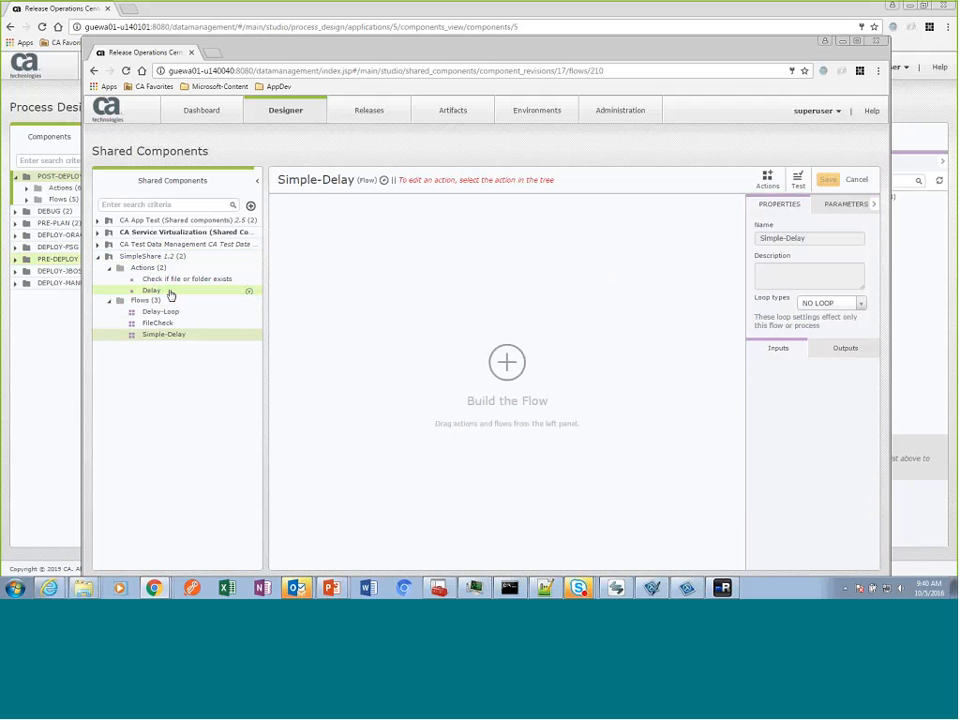
{"action": "left_click_drag", "start_coordinate": [400, 317], "coordinate": [379, 275]}
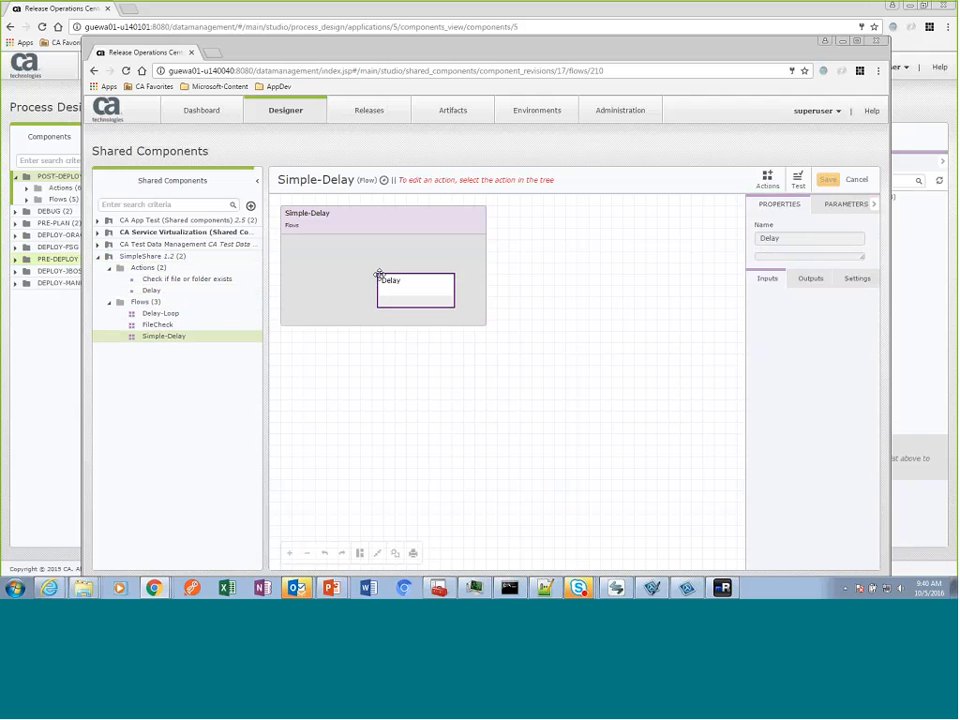
{"action": "left_click", "coordinate": [584, 274]}
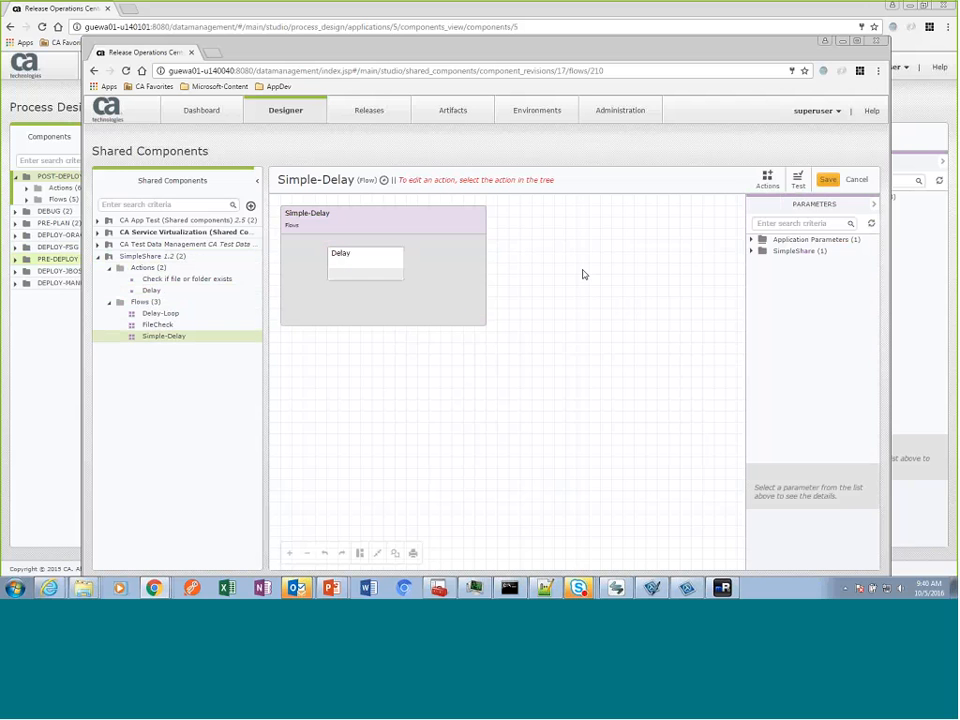
{"action": "left_click", "coordinate": [830, 180]}
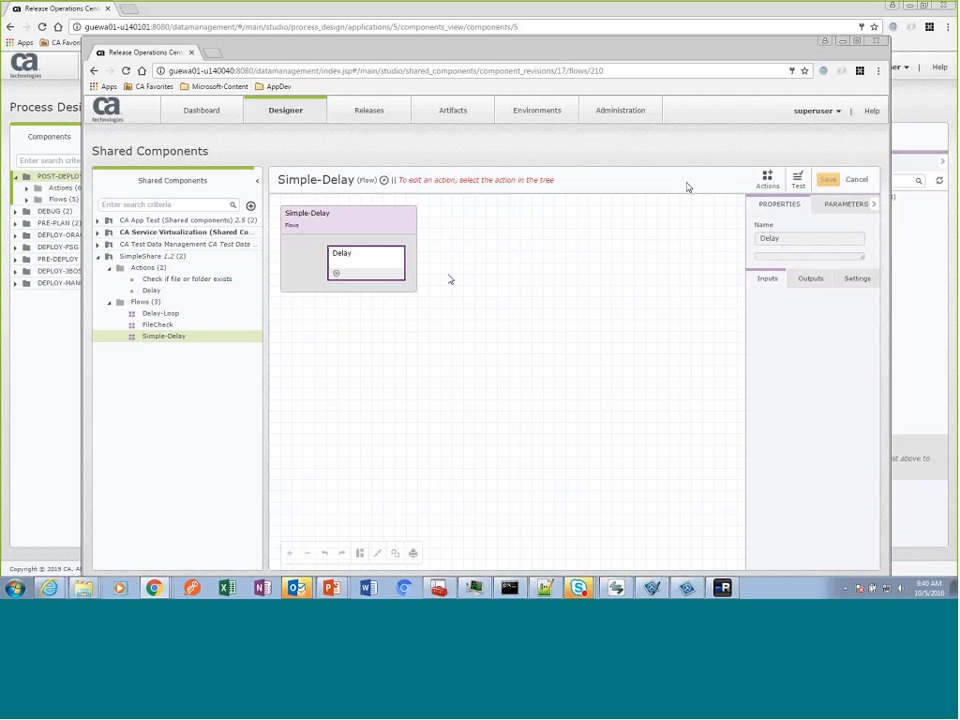
Step: Commit the SimpleShare 1.2 revision in Shared Components
{"action": "left_click", "coordinate": [147, 257]}
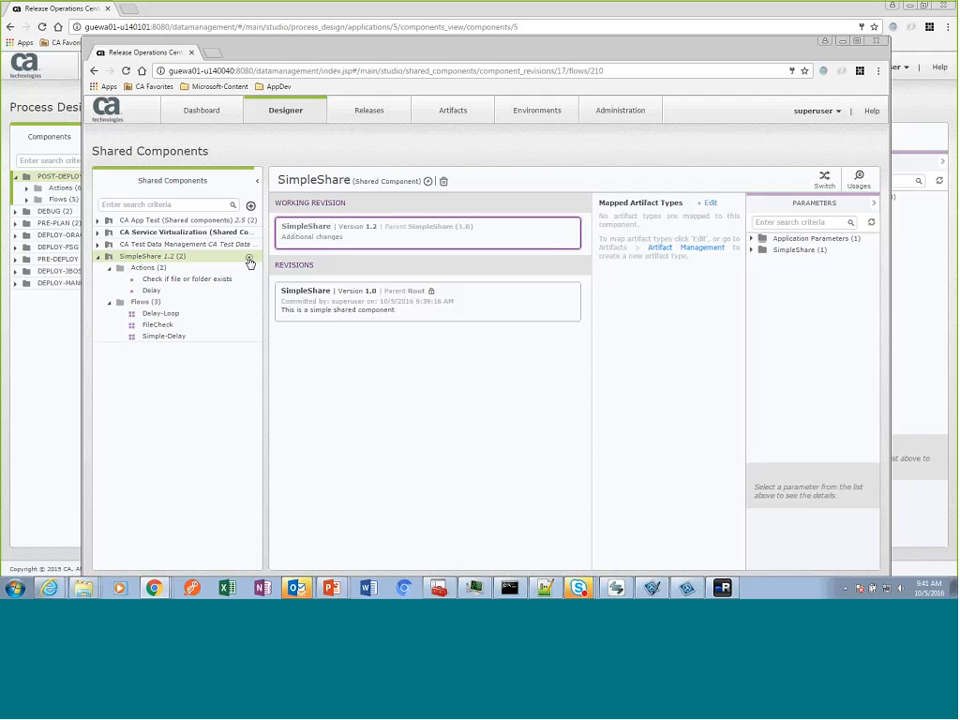
{"action": "left_click", "coordinate": [249, 257]}
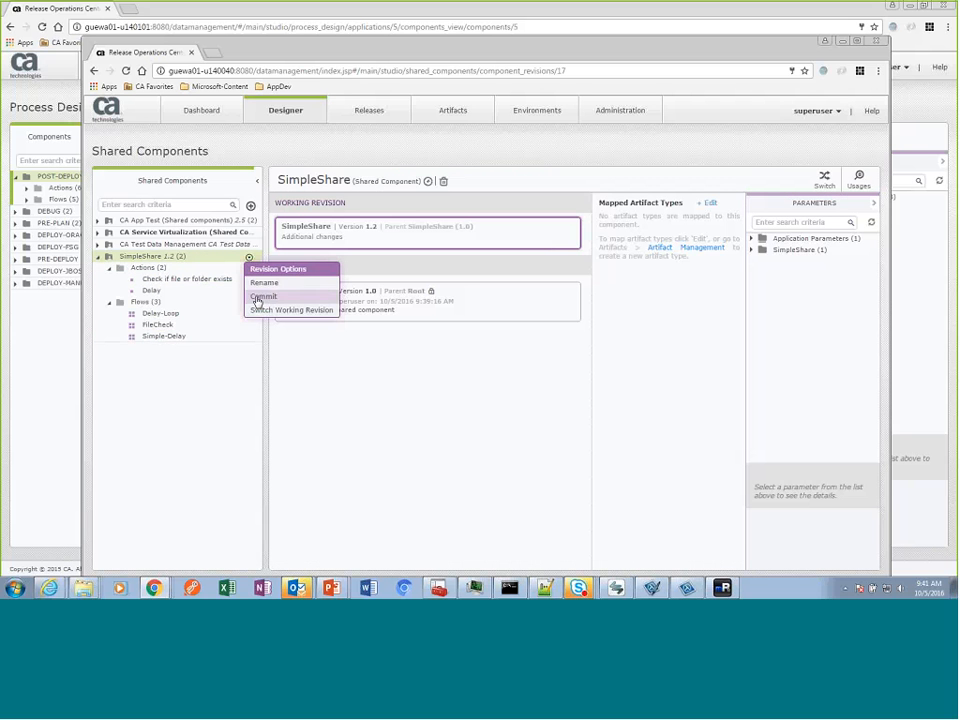
{"action": "left_click", "coordinate": [257, 300]}
{"action": "left_click", "coordinate": [504, 259]}
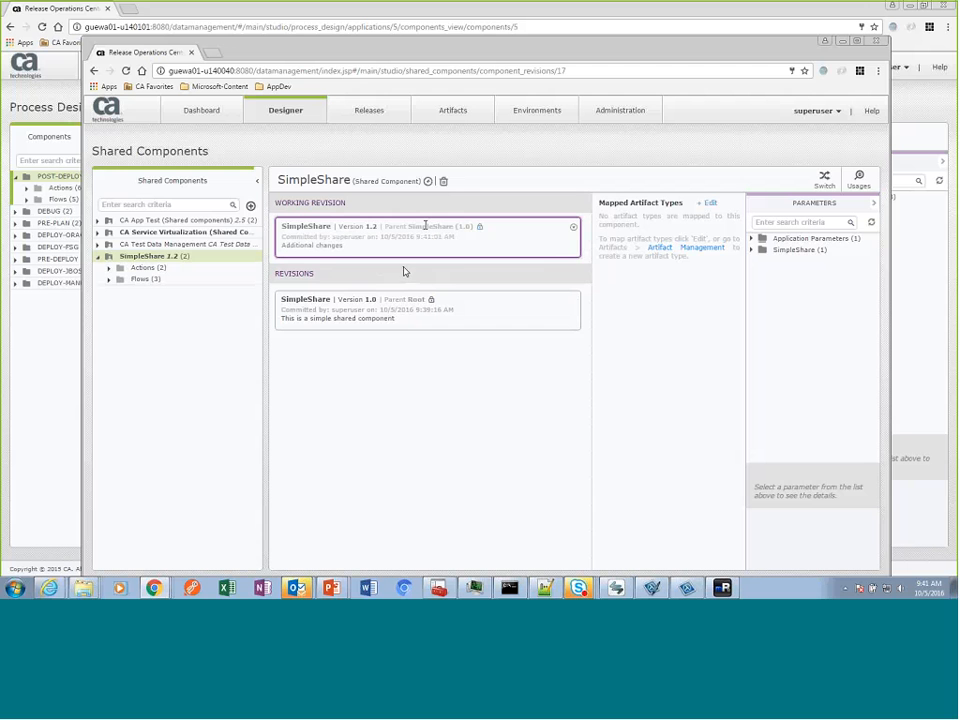
Step: Switch the SimpleShare component assigned to Basic_Demo in Process Design to revision 1.2 and expand its flows
{"action": "mouse_move", "coordinate": [280, 112]}
{"action": "left_click", "coordinate": [275, 150]}
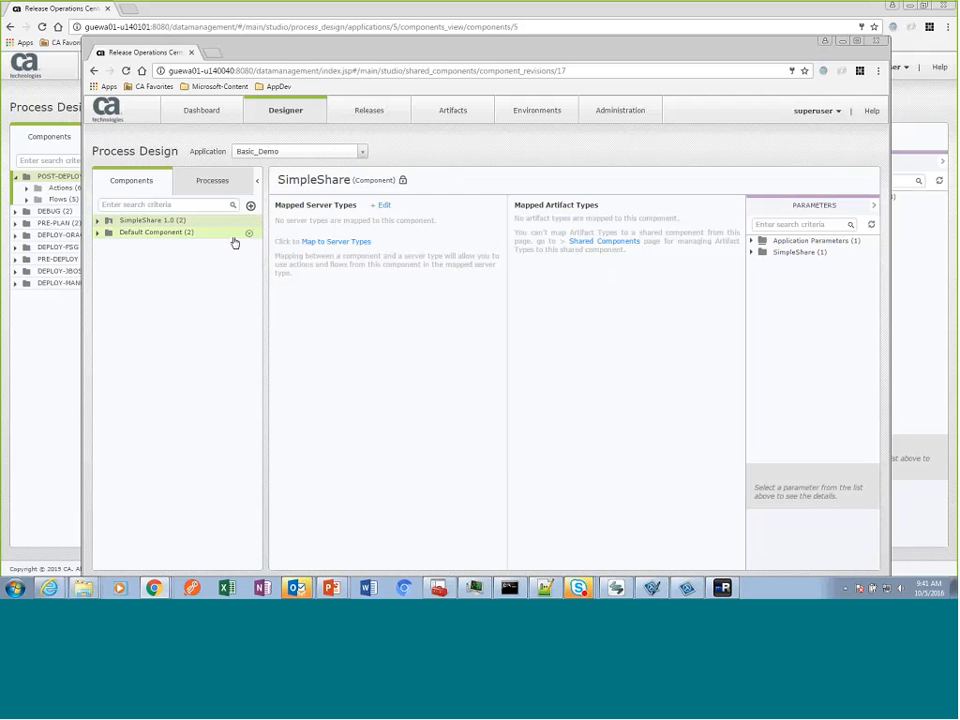
{"action": "left_click", "coordinate": [234, 243]}
{"action": "left_click", "coordinate": [249, 236]}
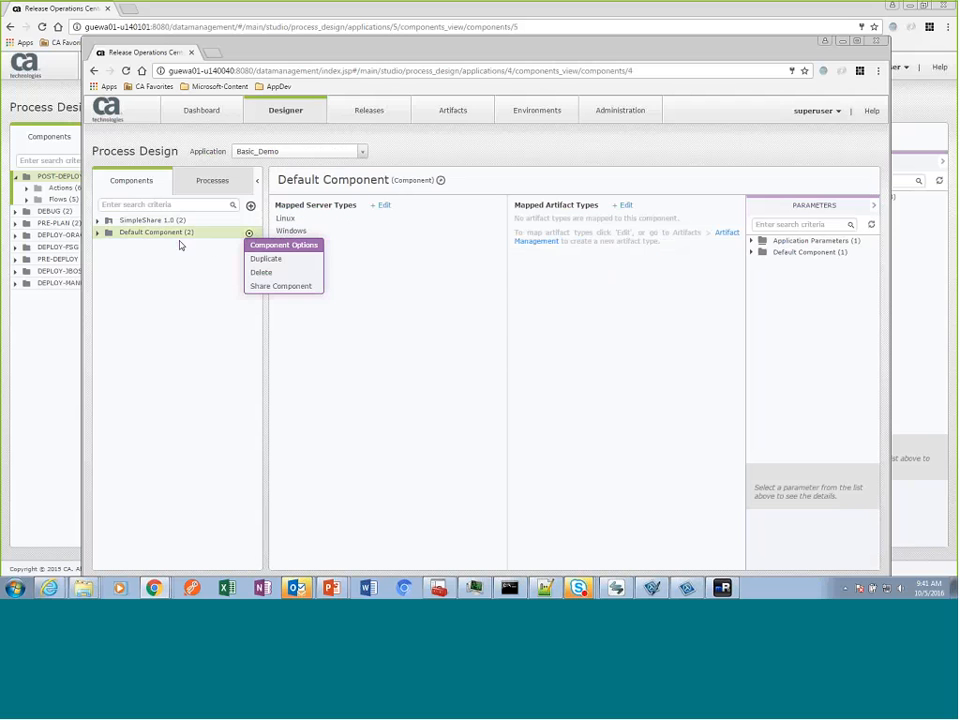
{"action": "left_click", "coordinate": [166, 225]}
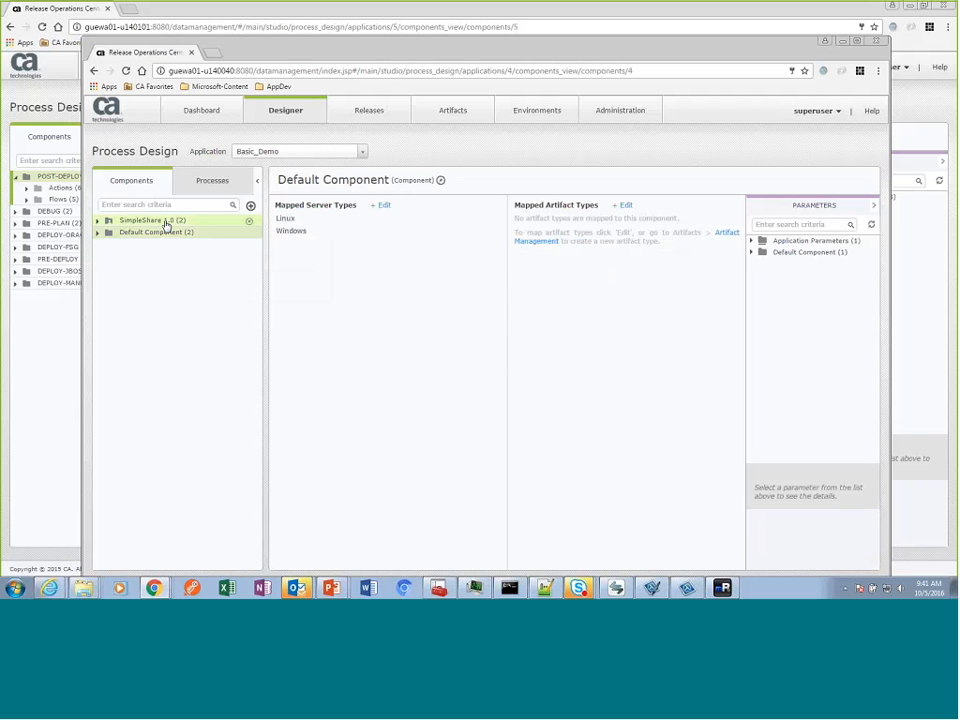
{"action": "left_click", "coordinate": [249, 221]}
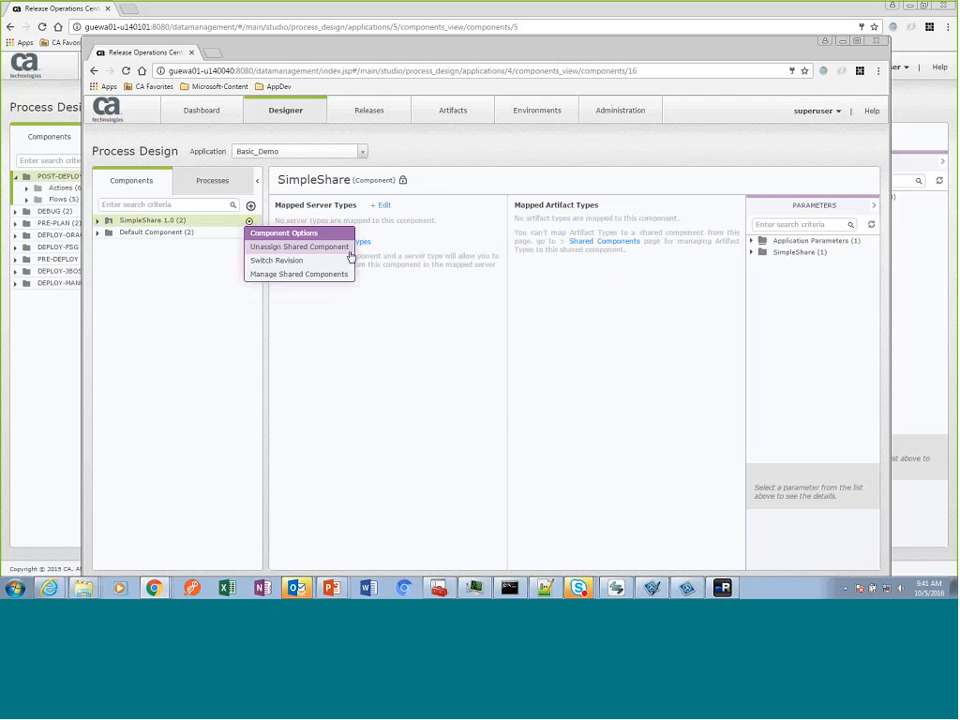
{"action": "left_click", "coordinate": [268, 261]}
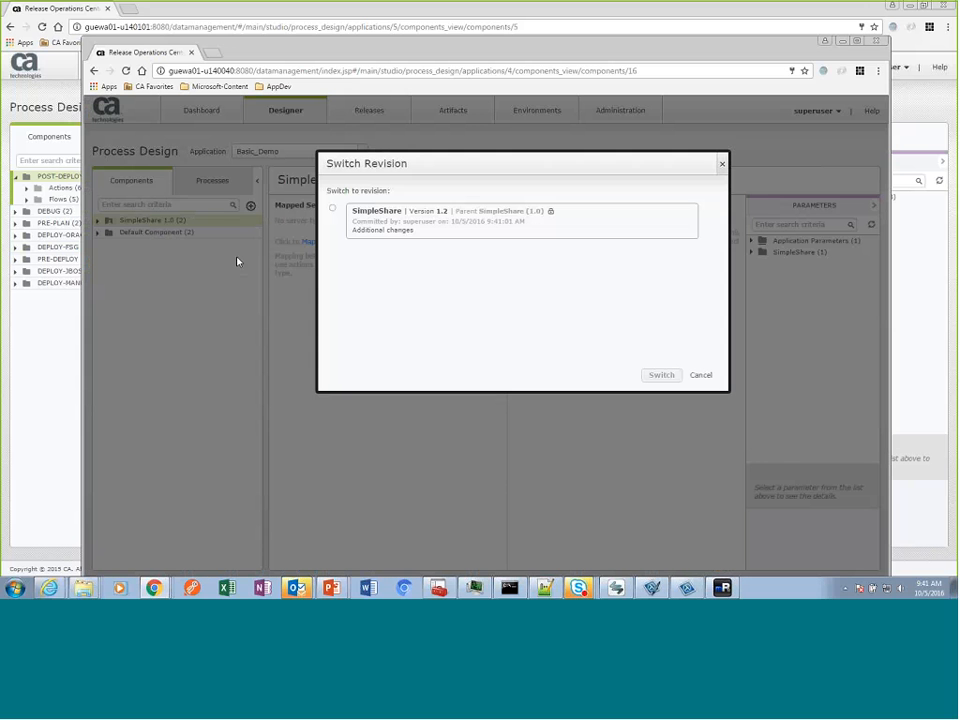
{"action": "left_click", "coordinate": [333, 210]}
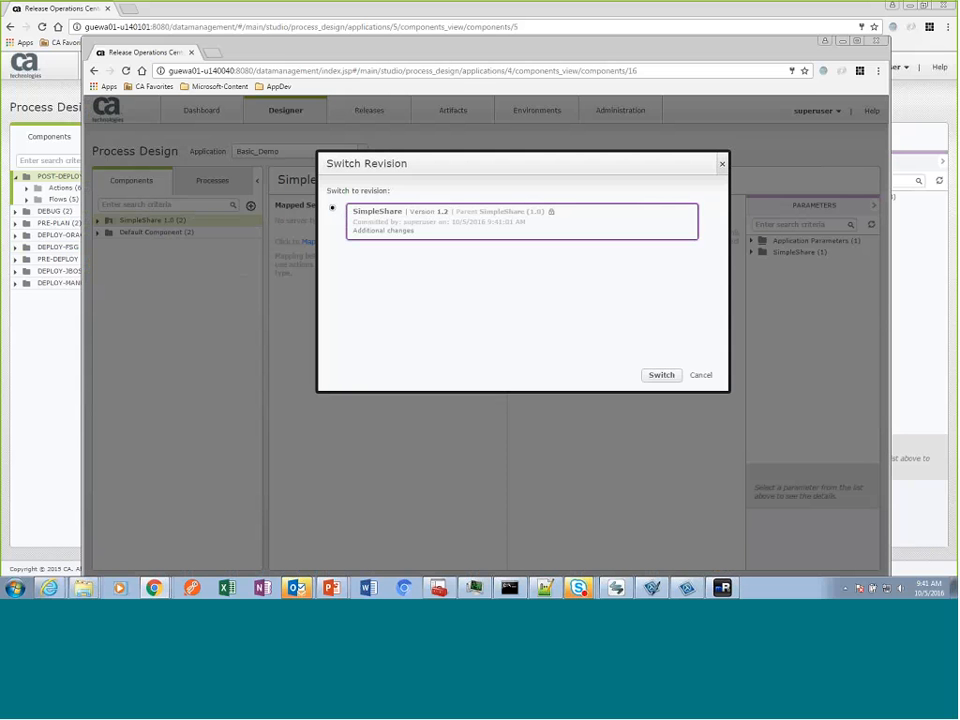
{"action": "left_click", "coordinate": [661, 375]}
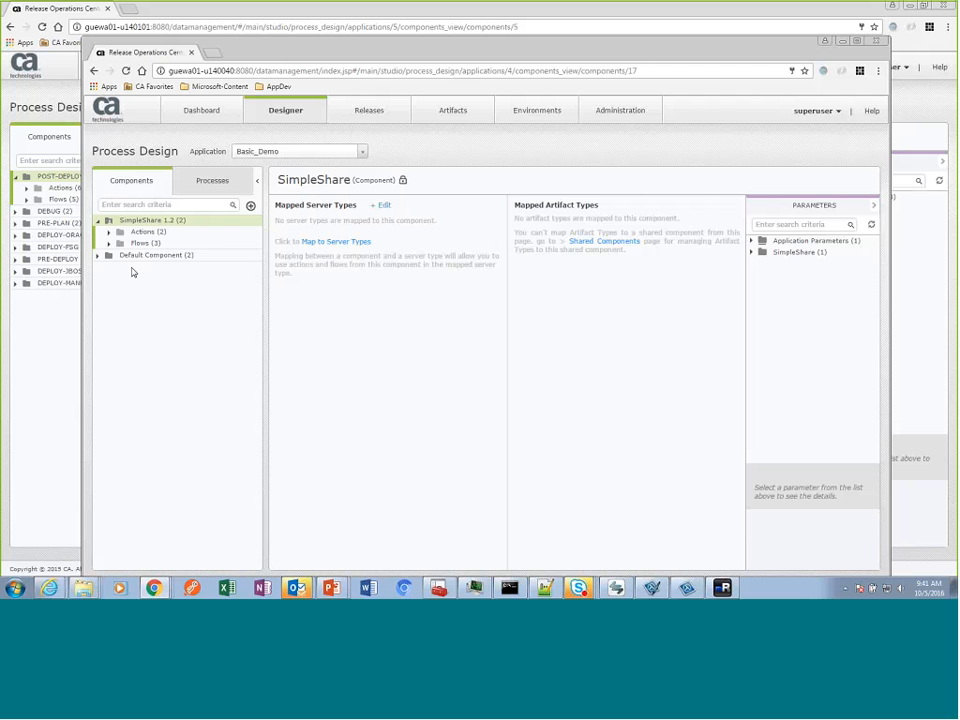
{"action": "left_click", "coordinate": [108, 243]}
Step: Unassign the SimpleShare shared component from the Basic_Demo application
{"action": "left_click", "coordinate": [249, 221]}
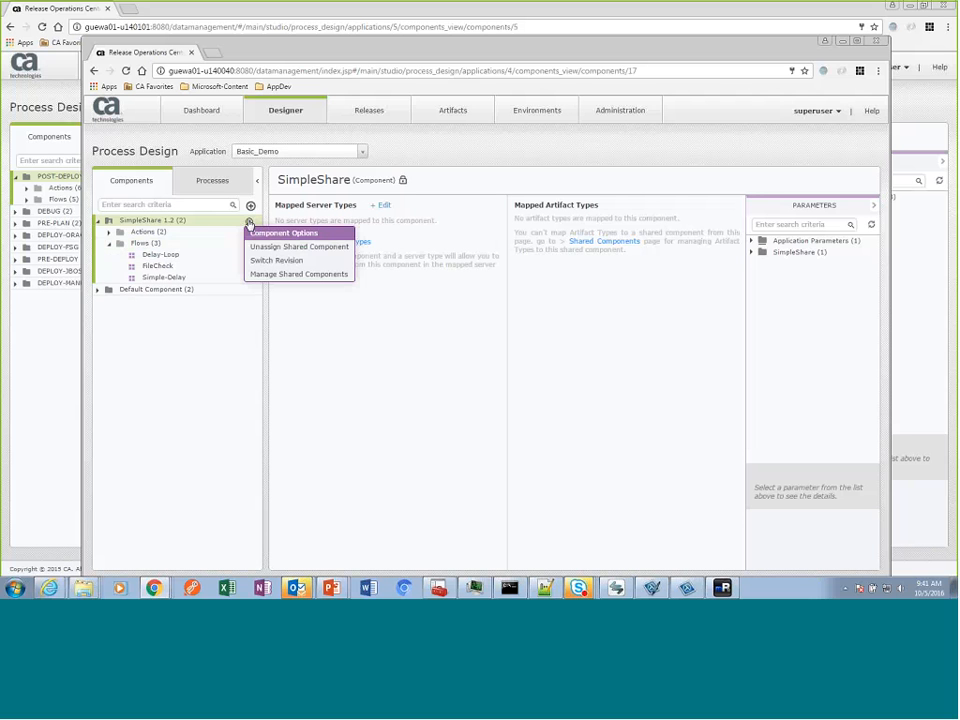
{"action": "left_click", "coordinate": [305, 246]}
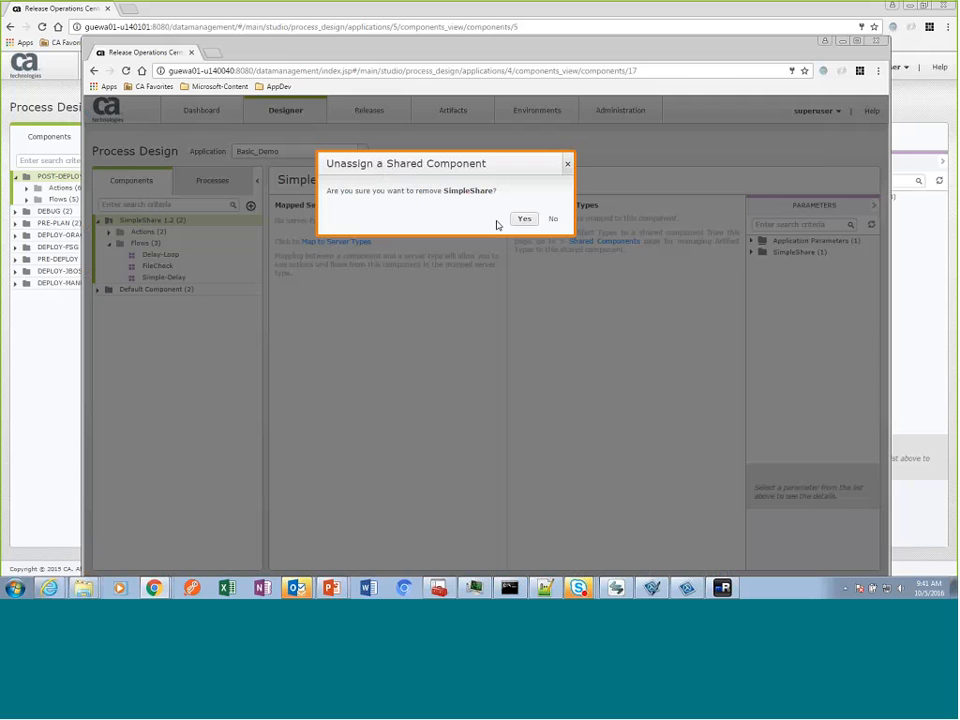
{"action": "left_click", "coordinate": [524, 219]}
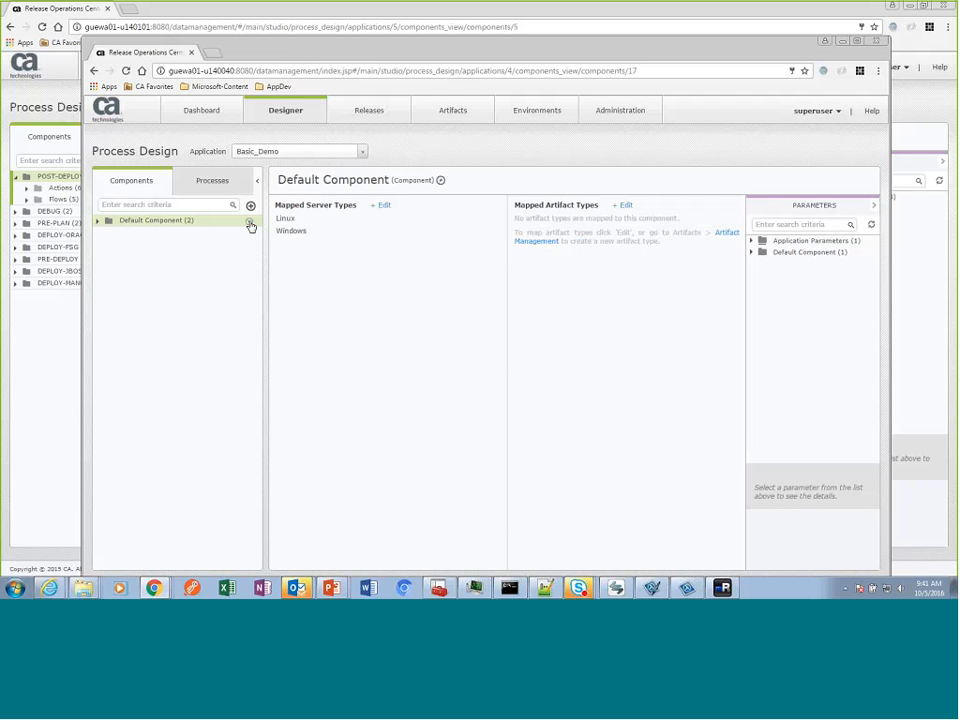
{"action": "left_click", "coordinate": [250, 221]}
{"action": "left_click", "coordinate": [268, 274]}
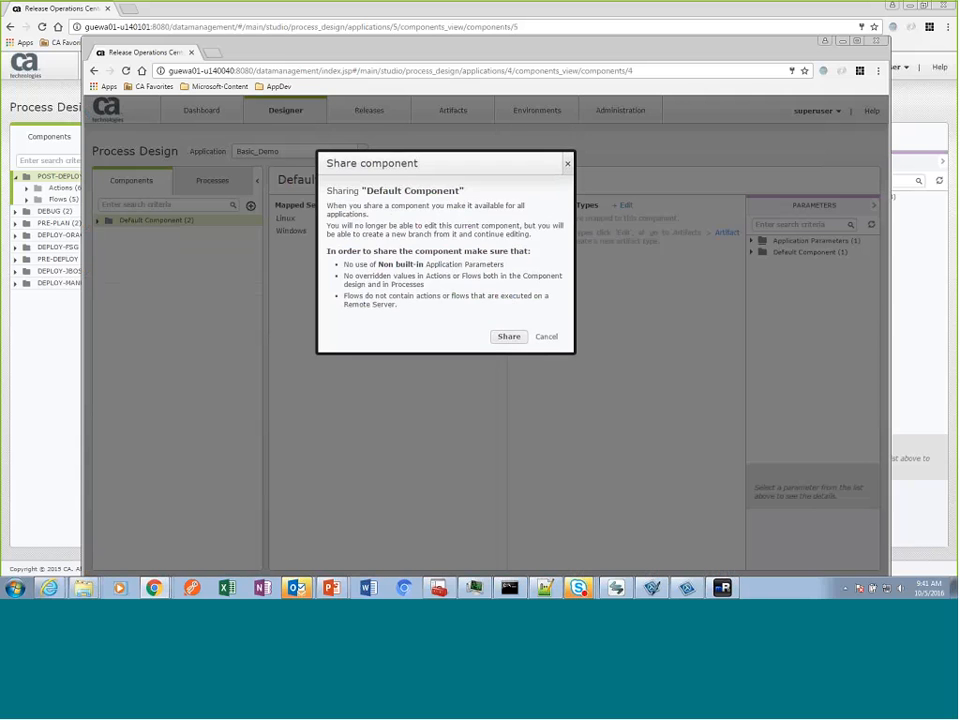
{"action": "left_click", "coordinate": [546, 336]}
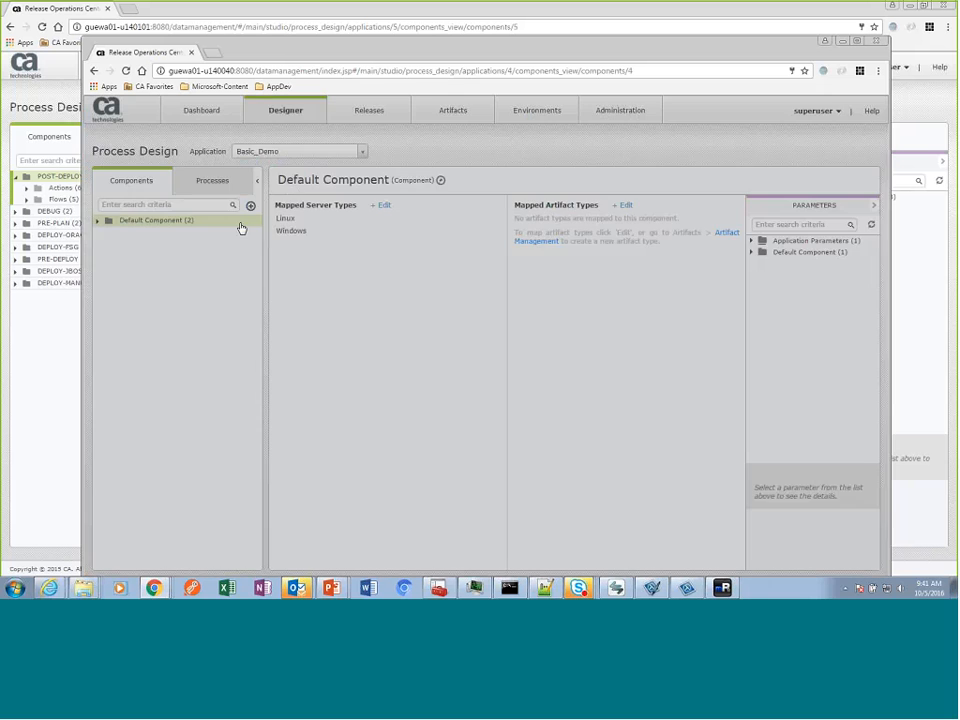
Step: Assign version 1.0 of the SimpleShare shared component to Basic_Demo and expand its flows
{"action": "left_click", "coordinate": [250, 205]}
{"action": "left_click", "coordinate": [288, 248]}
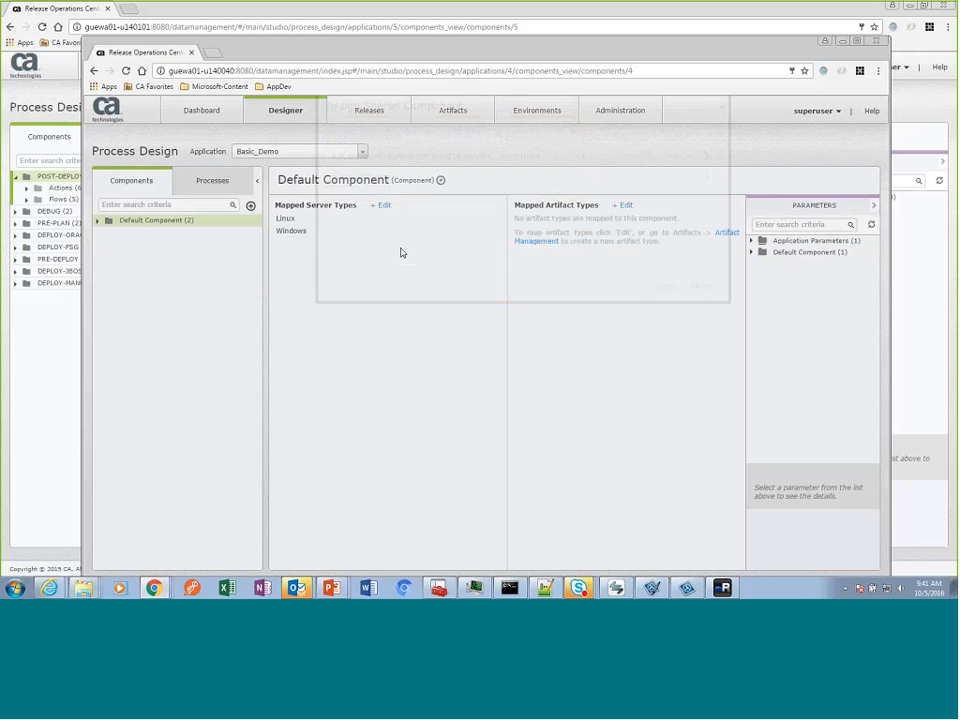
{"action": "left_click", "coordinate": [360, 236]}
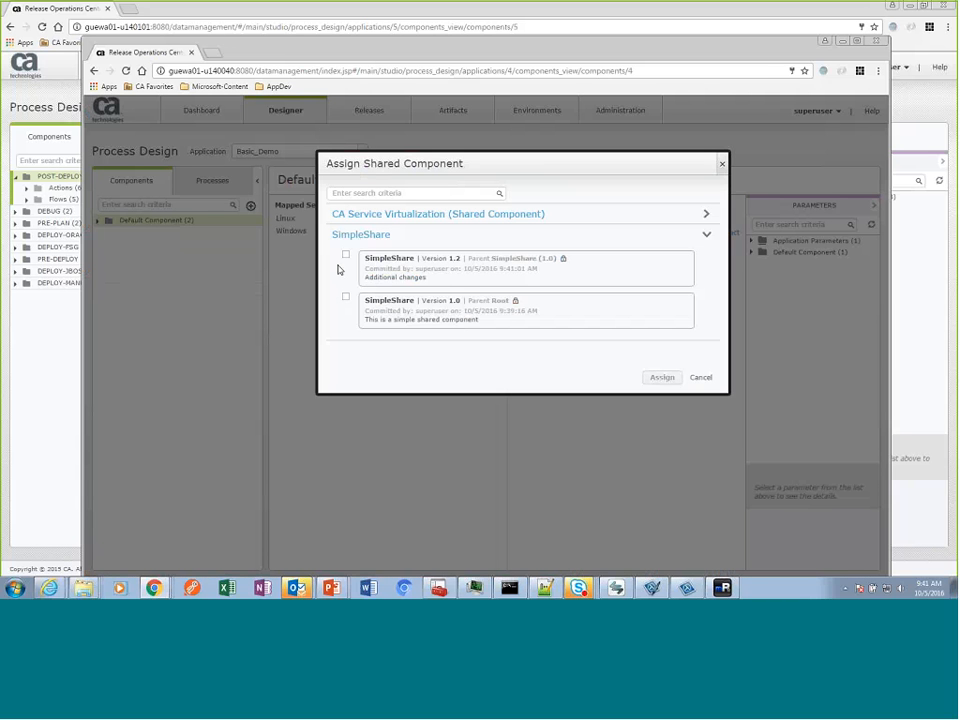
{"action": "left_click", "coordinate": [346, 297]}
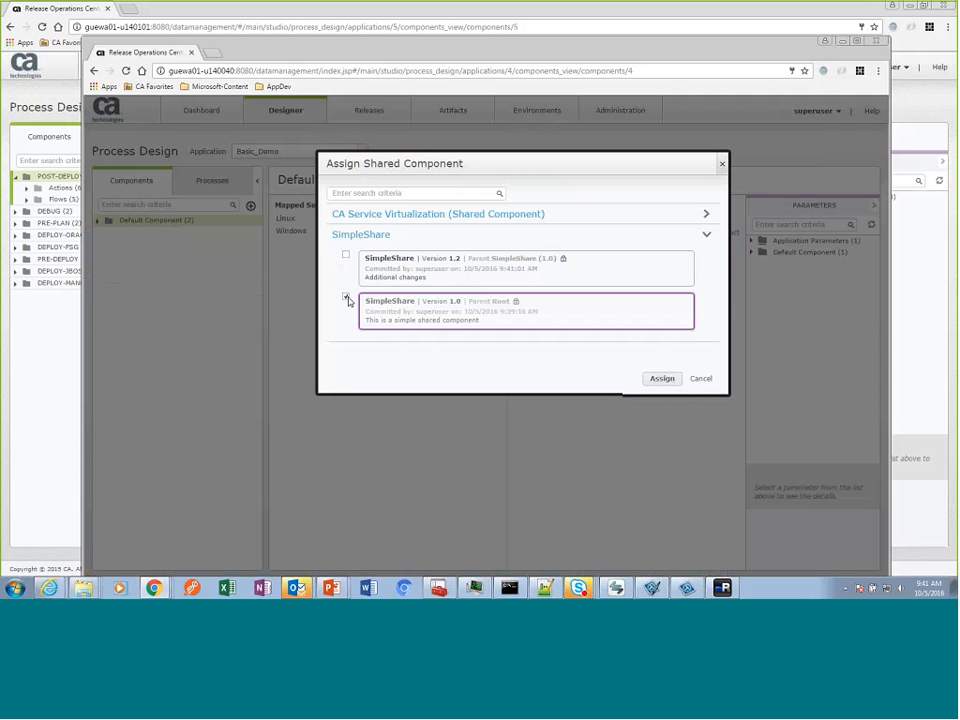
{"action": "left_click", "coordinate": [664, 380]}
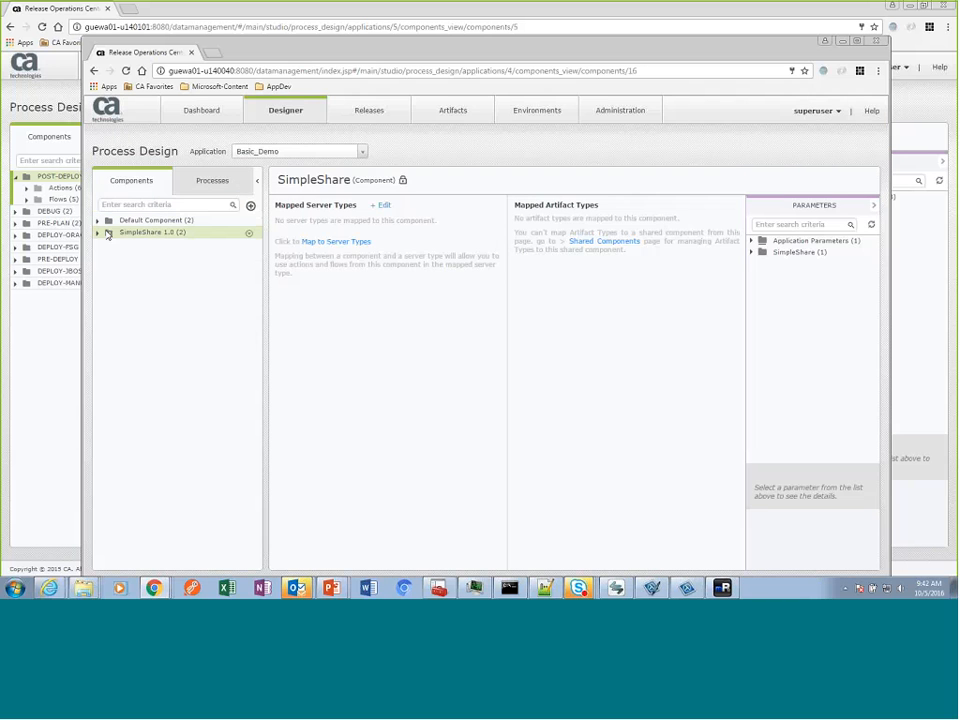
{"action": "left_click", "coordinate": [99, 235]}
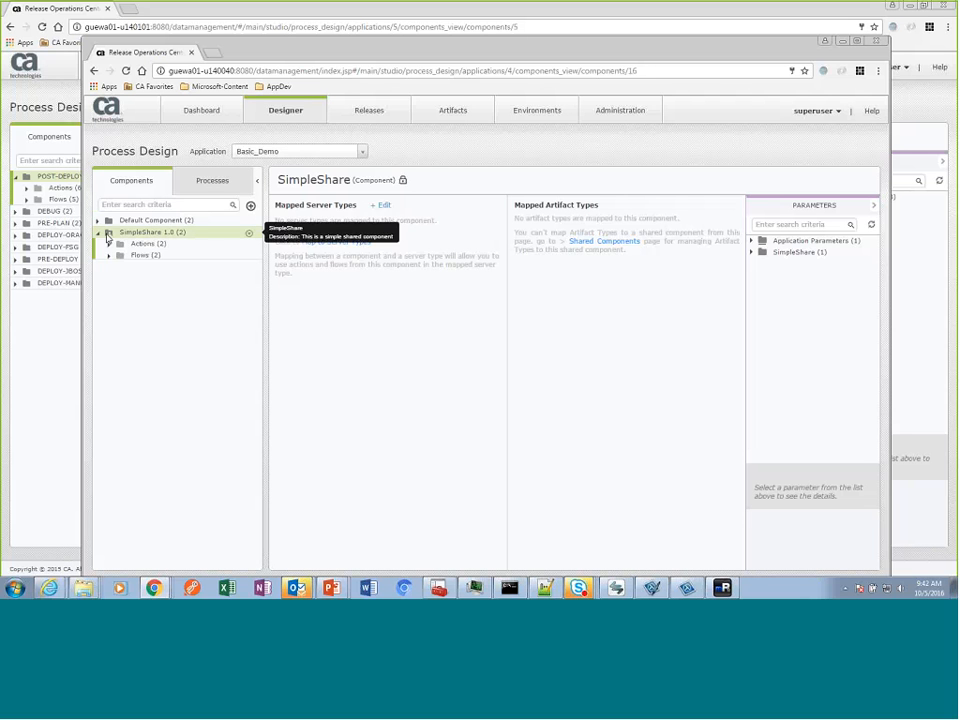
{"action": "left_click", "coordinate": [99, 235]}
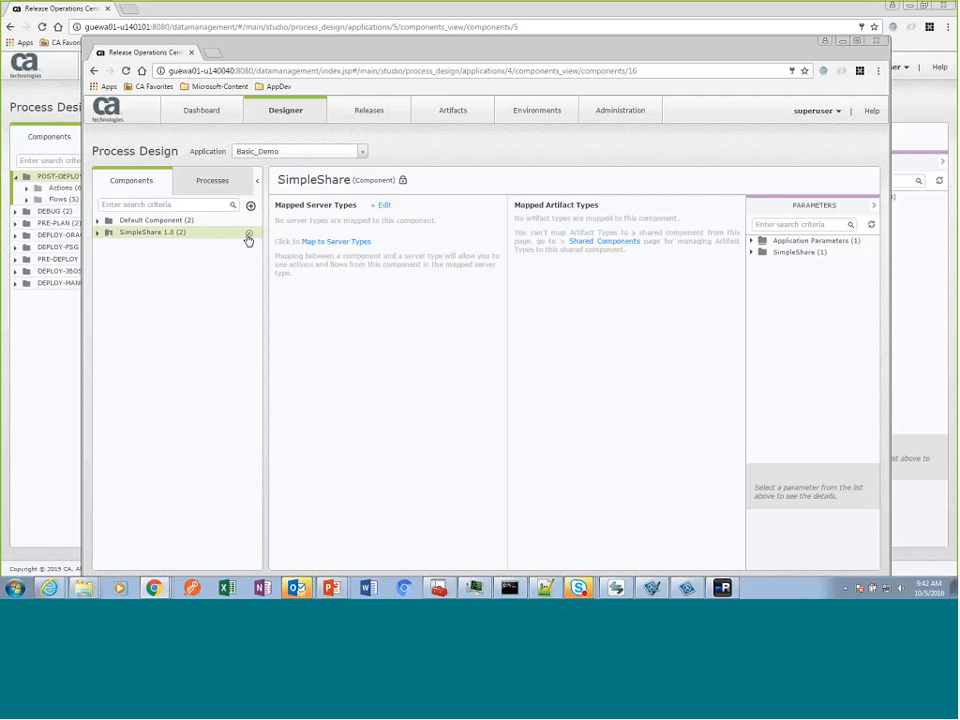
{"action": "left_click", "coordinate": [248, 239]}
{"action": "left_click", "coordinate": [119, 257]}
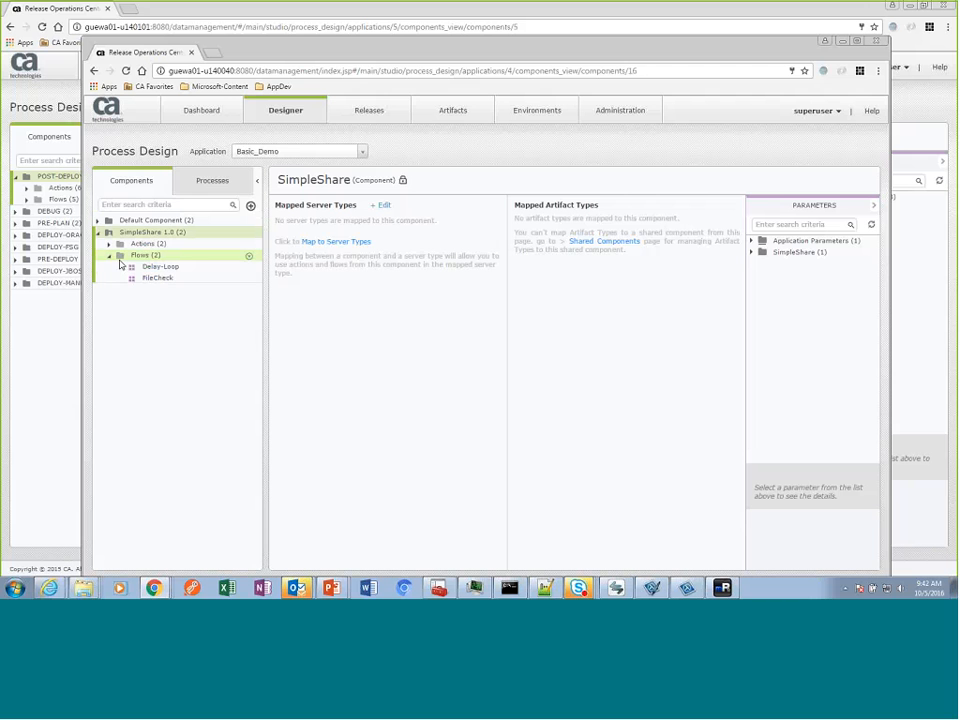
Step: Switch Basic_Demo's assigned SimpleShare component from its component options to revision 1.2 and expand its flows
{"action": "left_click", "coordinate": [250, 235]}
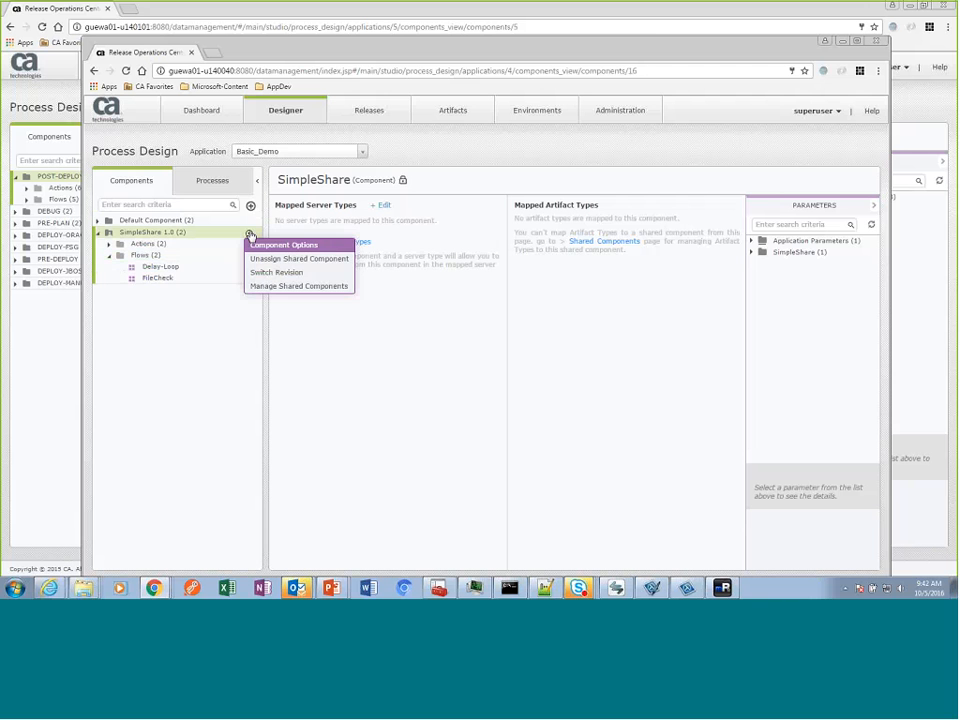
{"action": "left_click", "coordinate": [283, 272]}
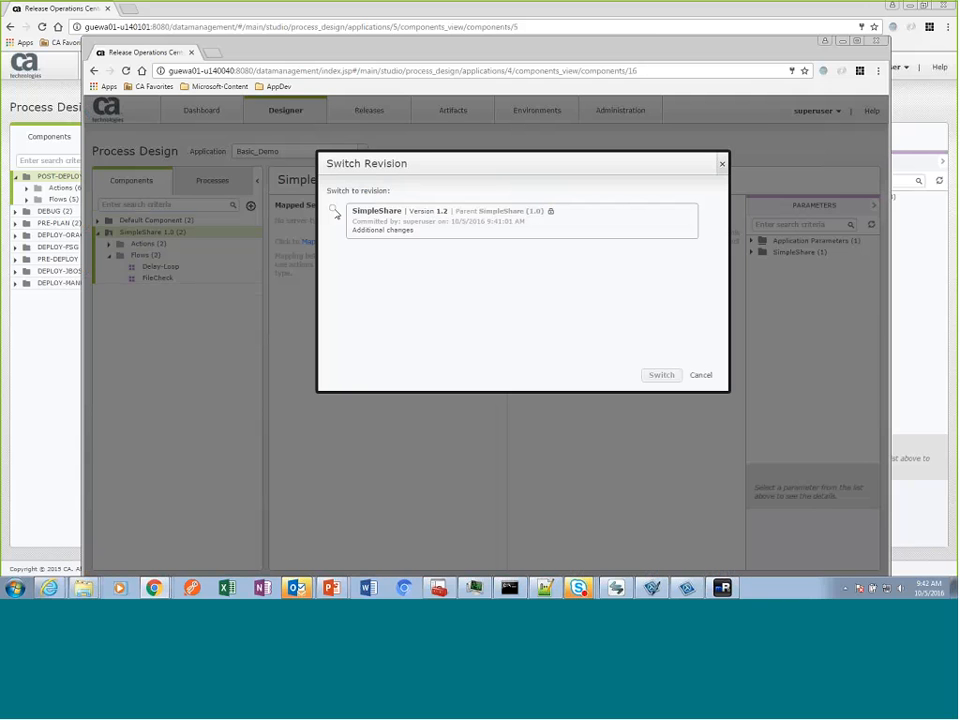
{"action": "left_click", "coordinate": [334, 211]}
{"action": "left_click", "coordinate": [661, 375]}
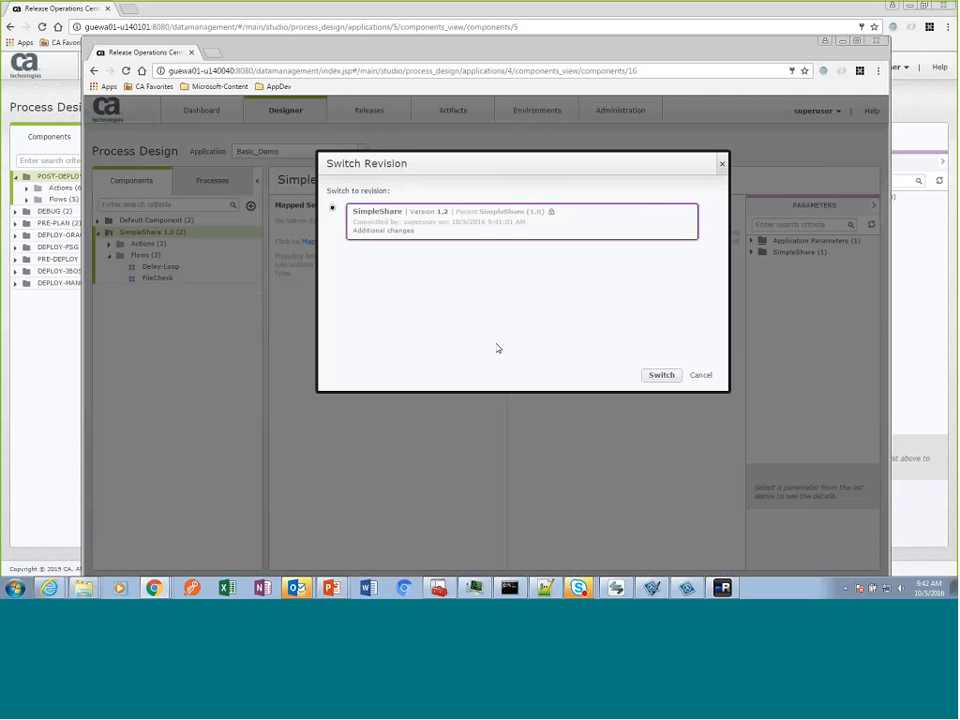
{"action": "left_click", "coordinate": [628, 204]}
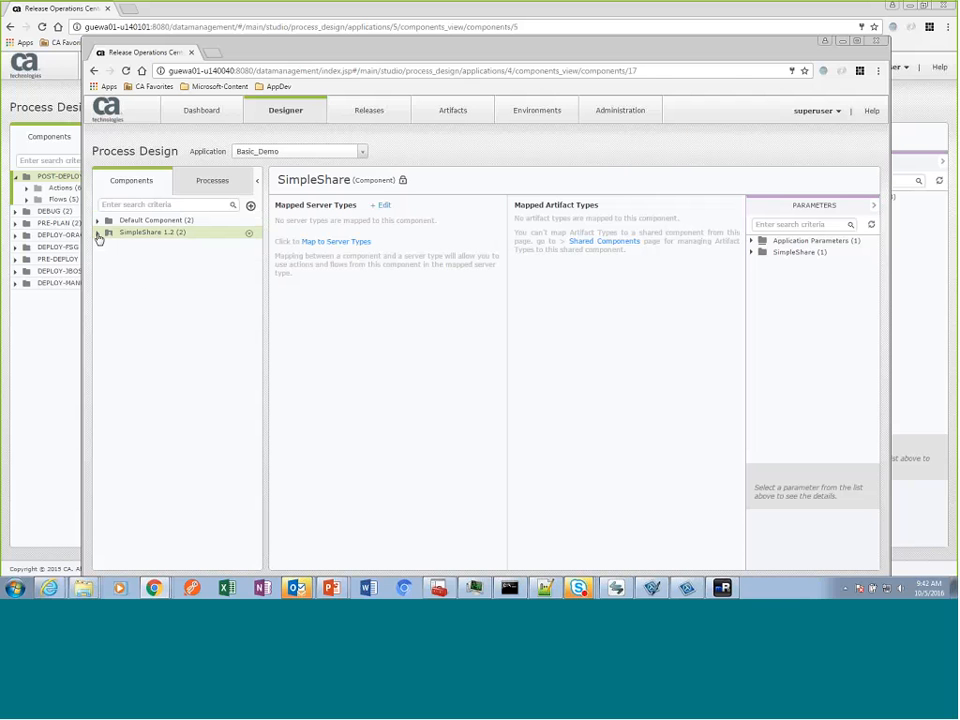
{"action": "left_click", "coordinate": [98, 232]}
{"action": "left_click", "coordinate": [108, 256]}
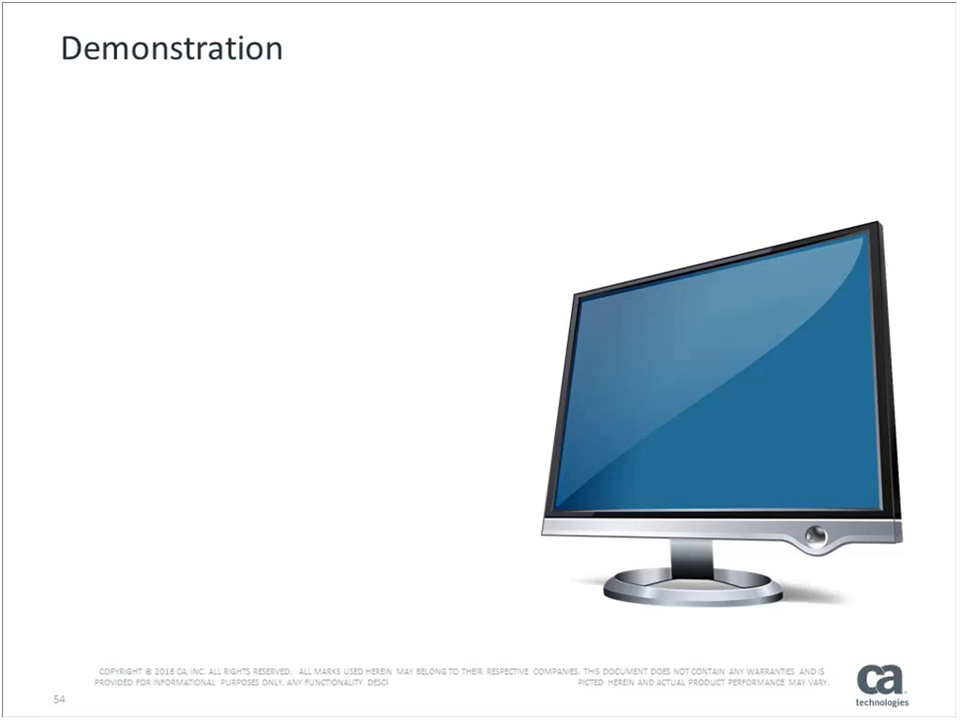
{"action": "key", "text": "Right"}
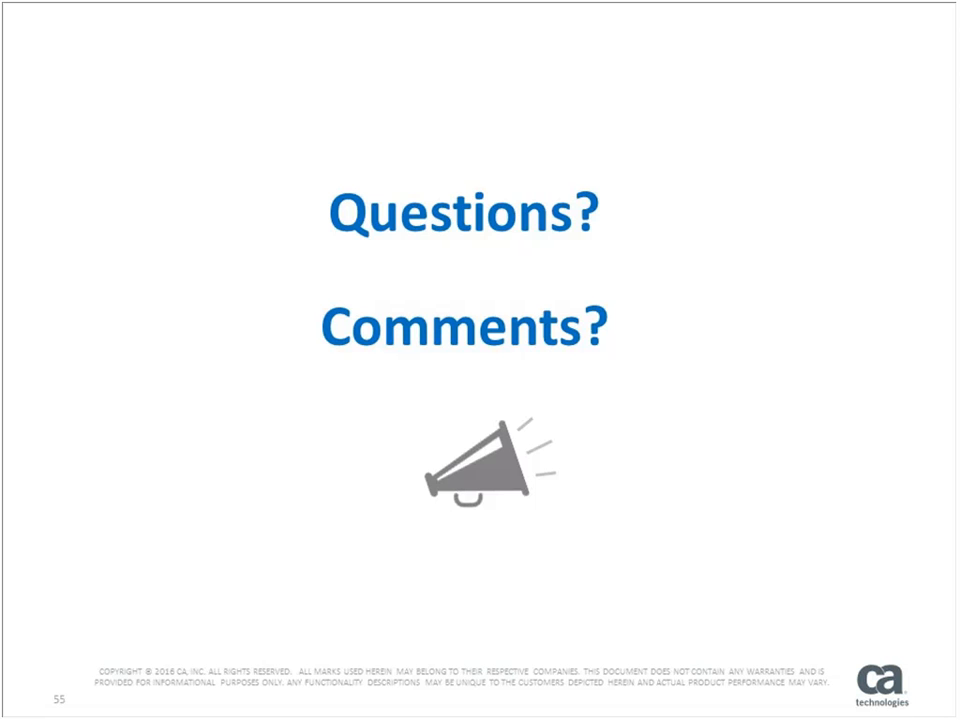
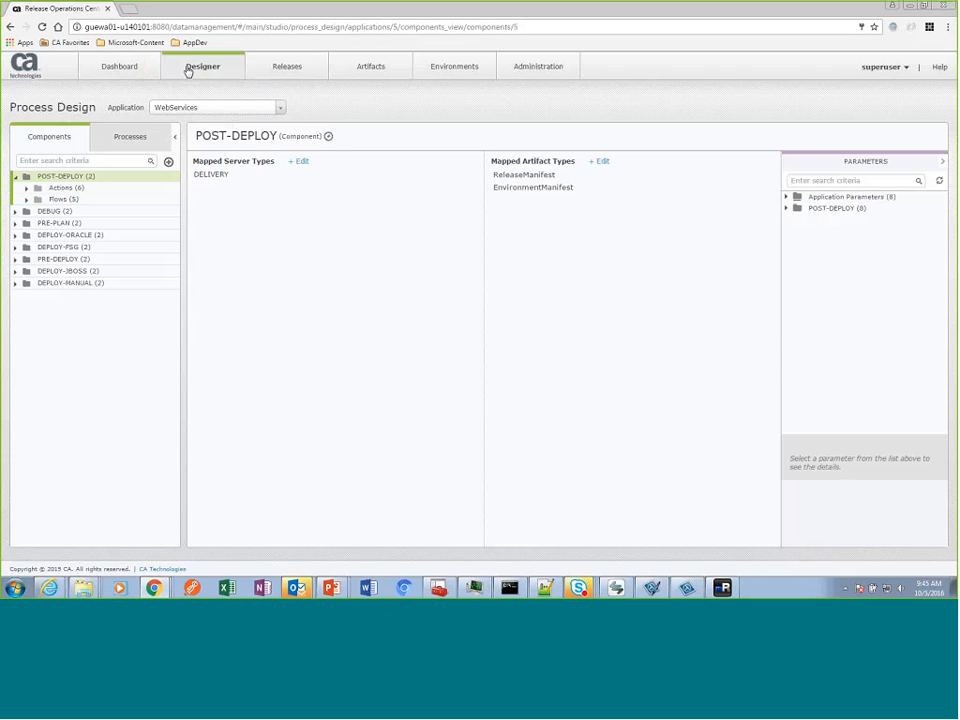
Step: Return to the Release Operations Center window showing Shared Components and check which applications use SimpleShare
{"action": "left_click", "coordinate": [154, 588]}
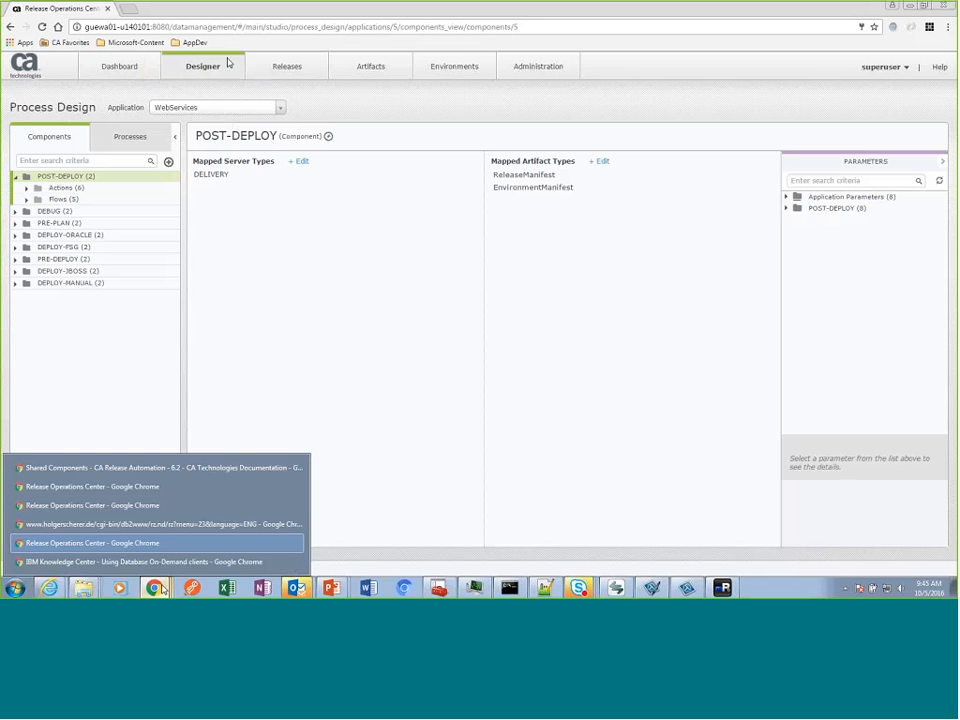
{"action": "left_click", "coordinate": [115, 505]}
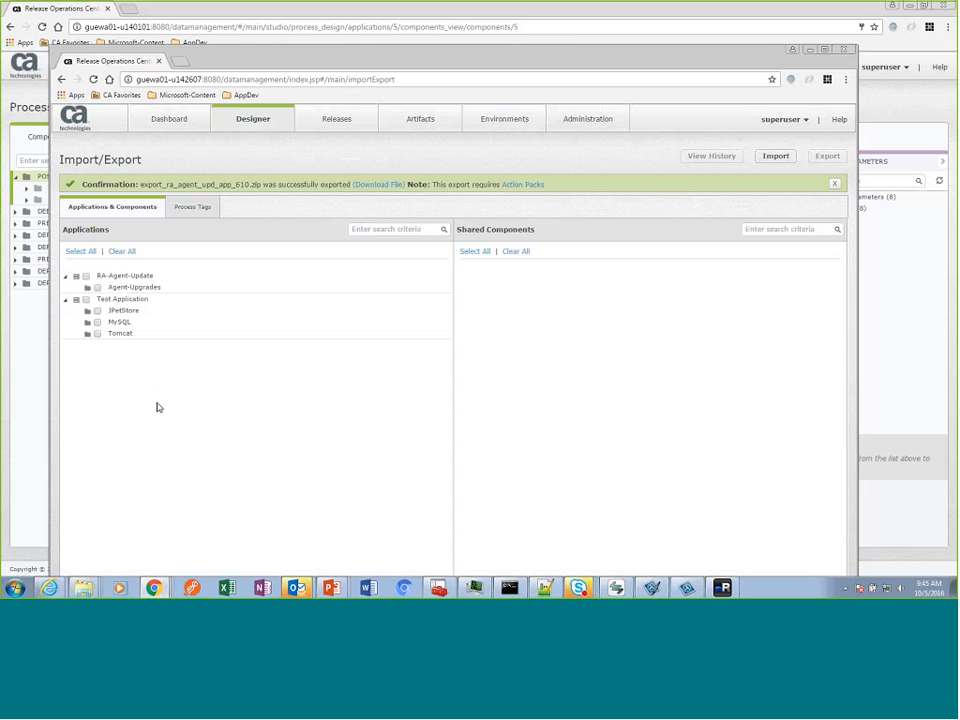
{"action": "left_click", "coordinate": [154, 588]}
{"action": "left_click", "coordinate": [97, 494]}
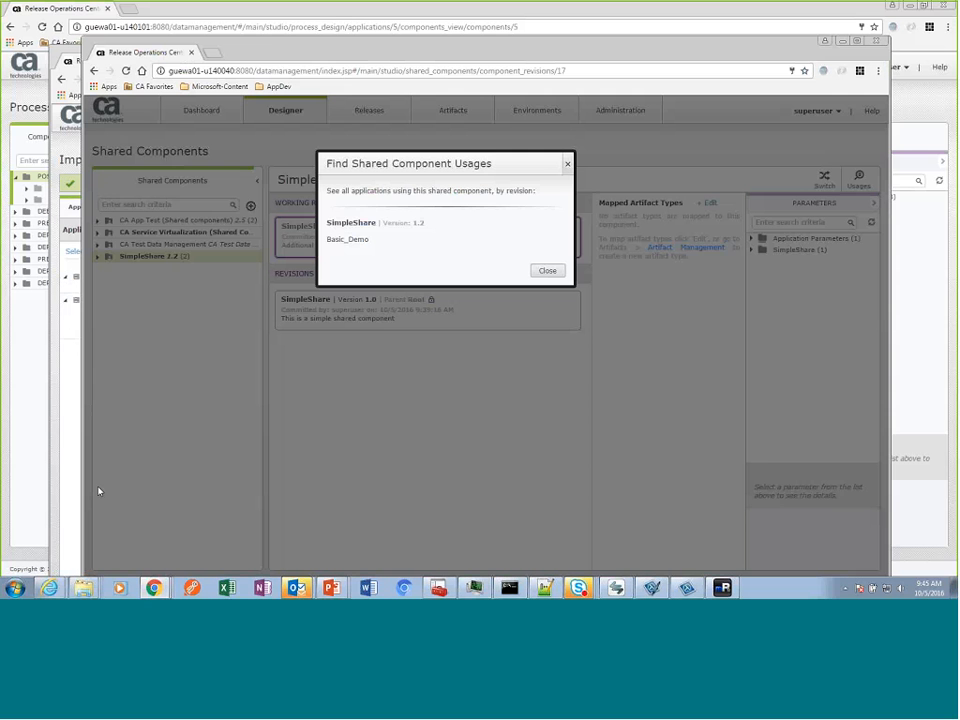
{"action": "left_click", "coordinate": [537, 274]}
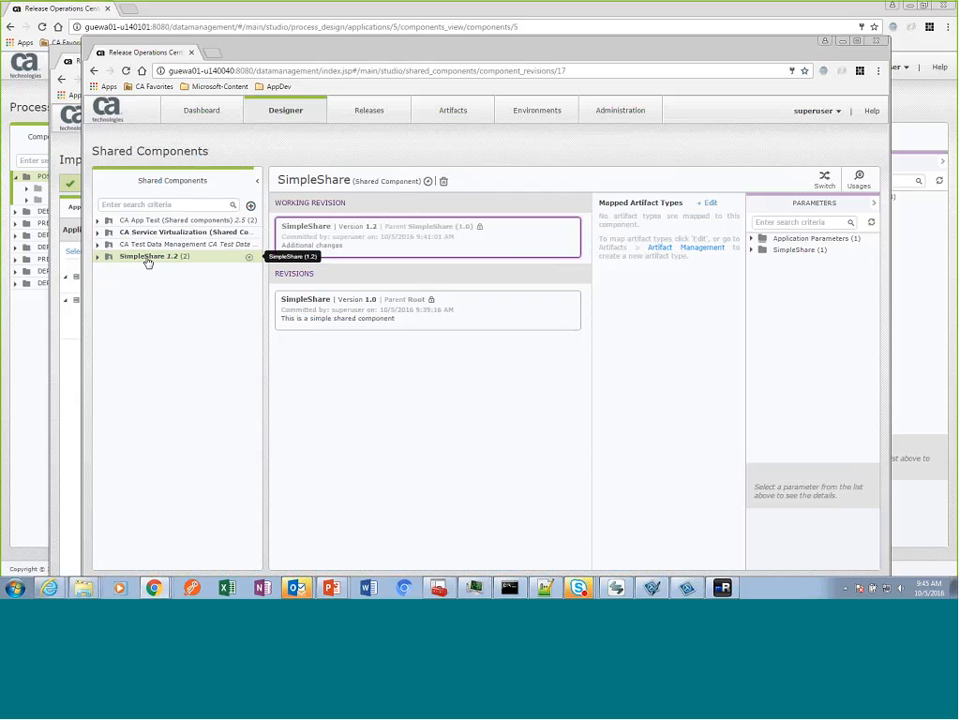
{"action": "left_click", "coordinate": [853, 180]}
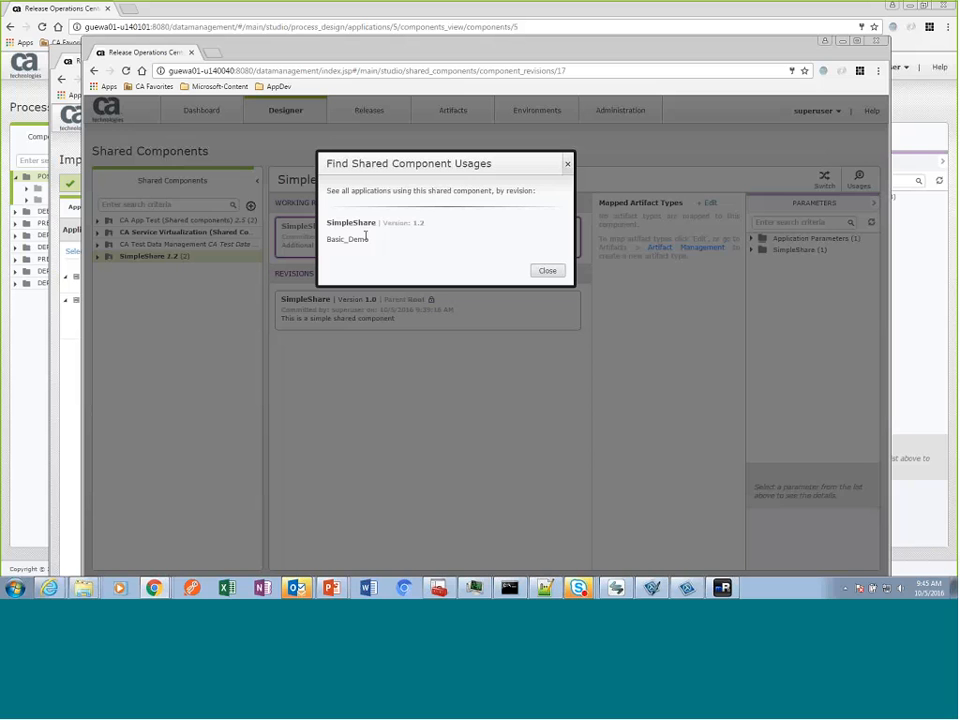
{"action": "left_click", "coordinate": [548, 271]}
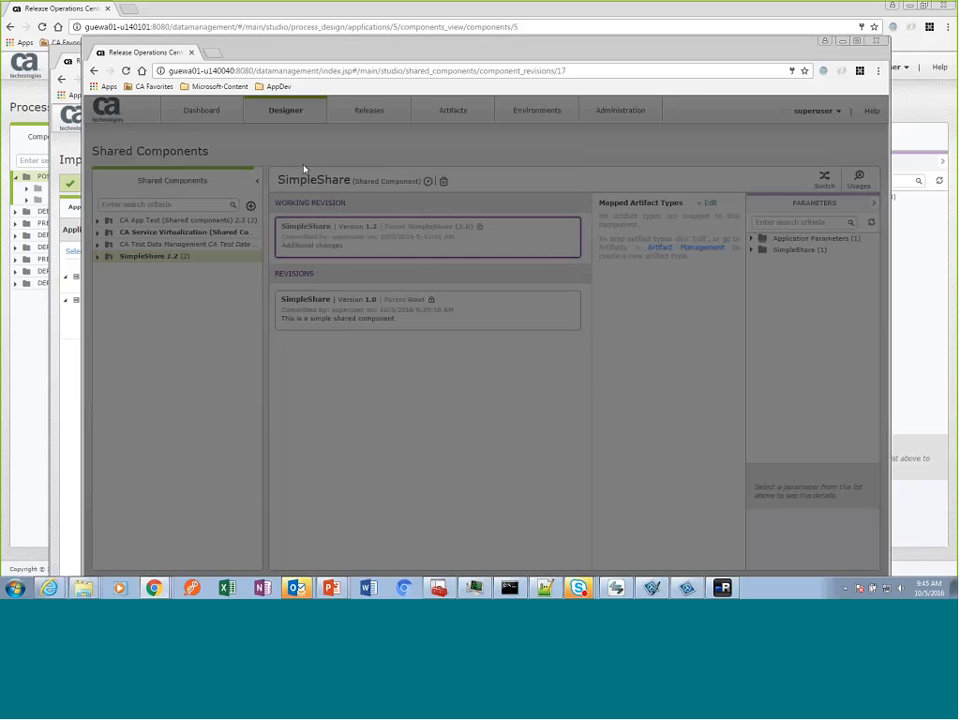
Step: Open the RA-Agents-Upgrades application in Process Design and expand its Basic Comp component
{"action": "mouse_move", "coordinate": [285, 119]}
{"action": "left_click", "coordinate": [280, 146]}
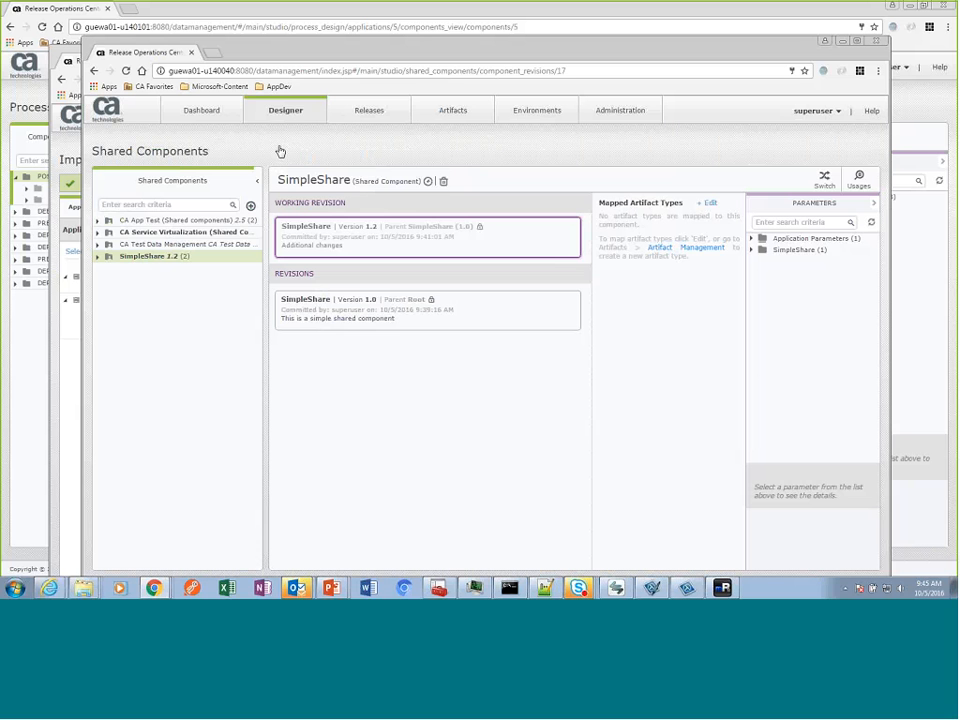
{"action": "left_click", "coordinate": [362, 152]}
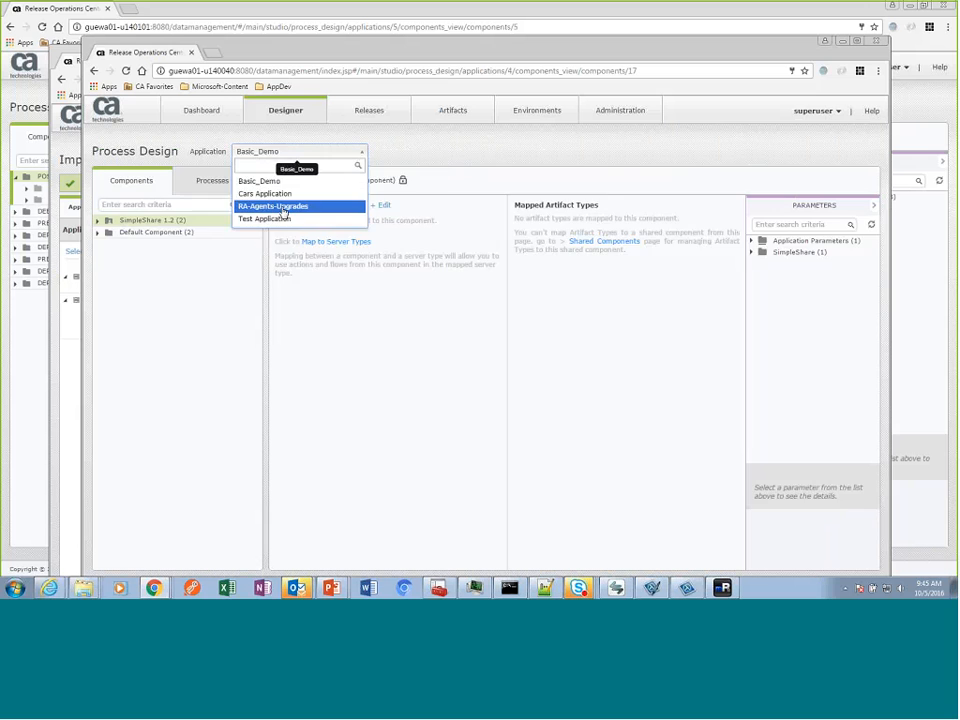
{"action": "left_click", "coordinate": [283, 207]}
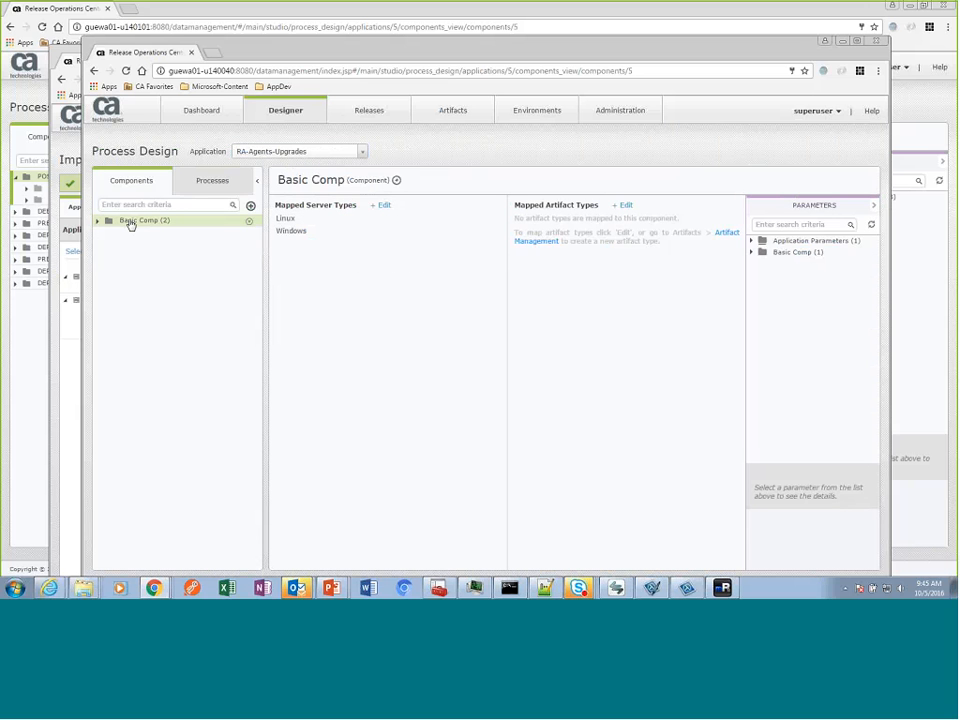
{"action": "left_click", "coordinate": [98, 223]}
Step: Assign version 1.2 of the SimpleShare shared component to Cars Application in Process Design
{"action": "left_click", "coordinate": [331, 153]}
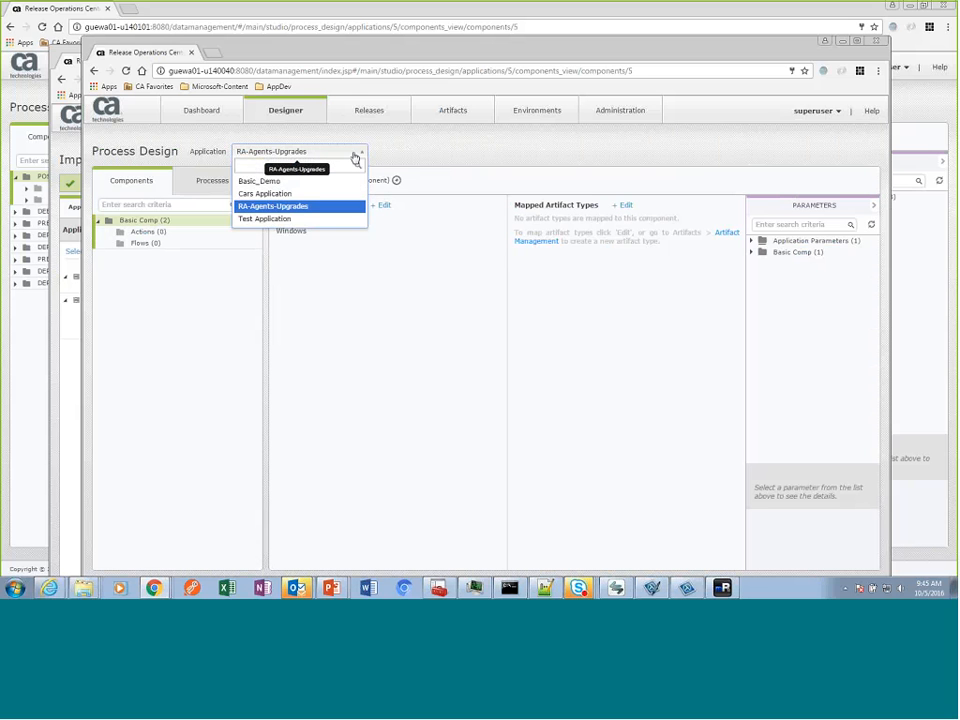
{"action": "left_click", "coordinate": [285, 194]}
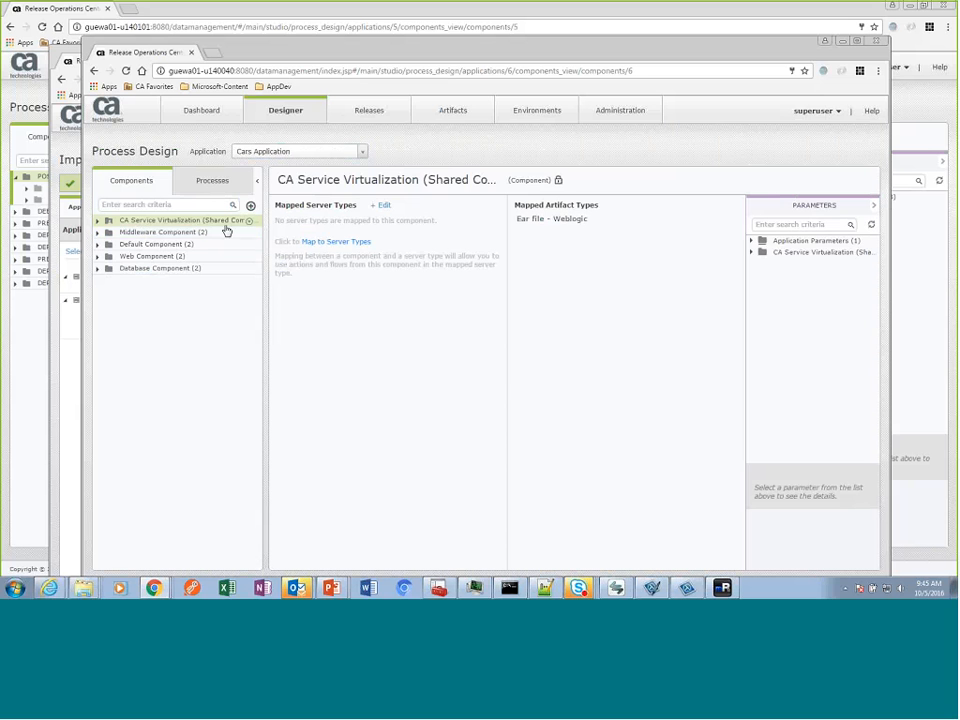
{"action": "left_click", "coordinate": [169, 259]}
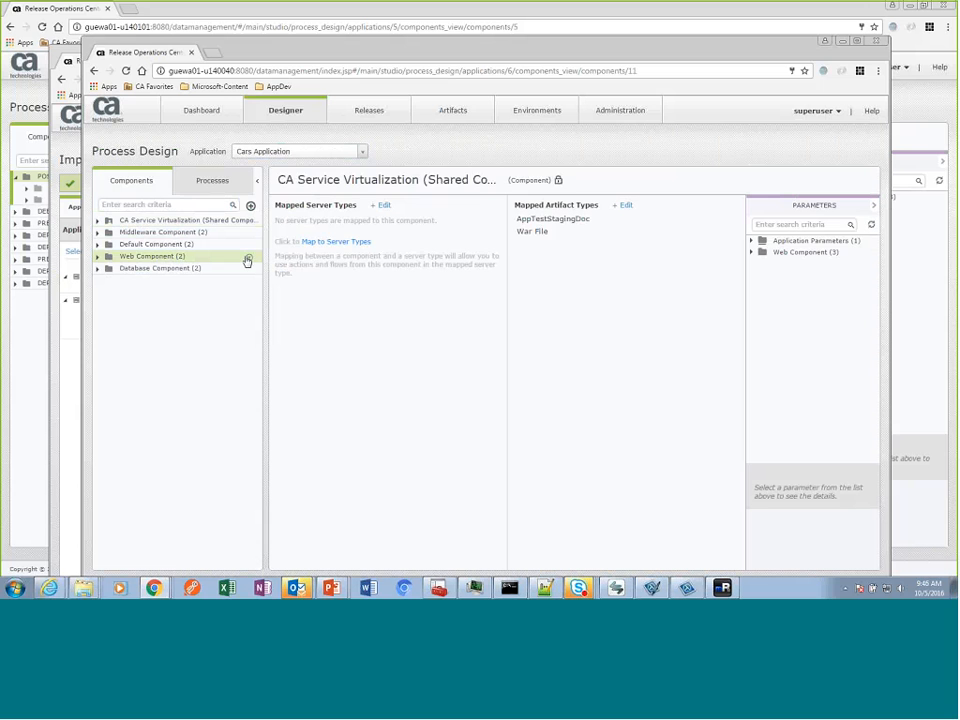
{"action": "left_click", "coordinate": [250, 206]}
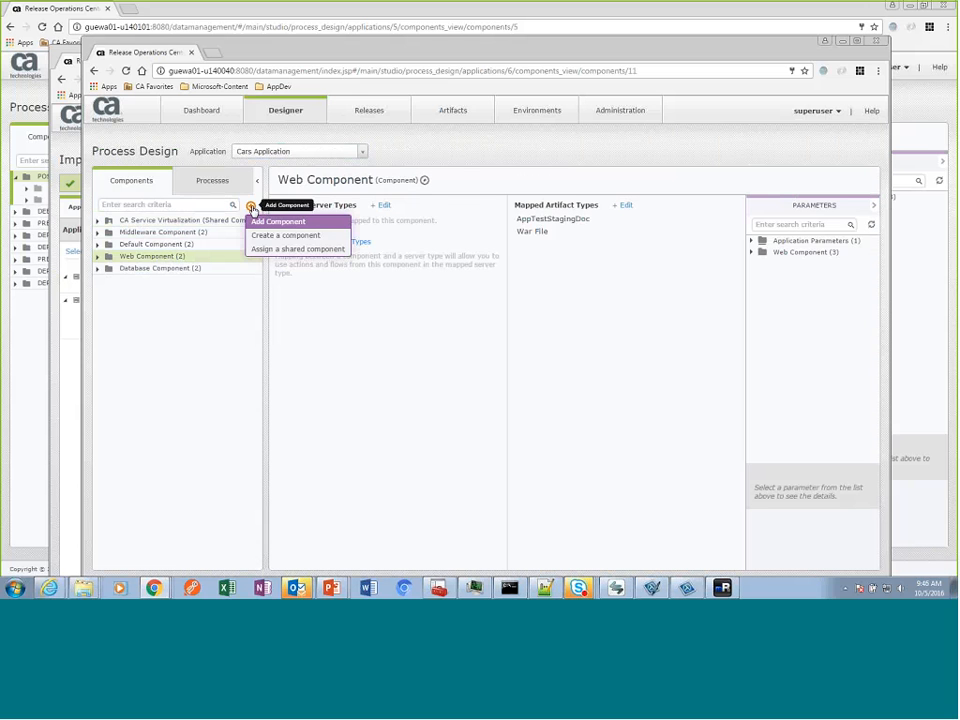
{"action": "left_click", "coordinate": [270, 252]}
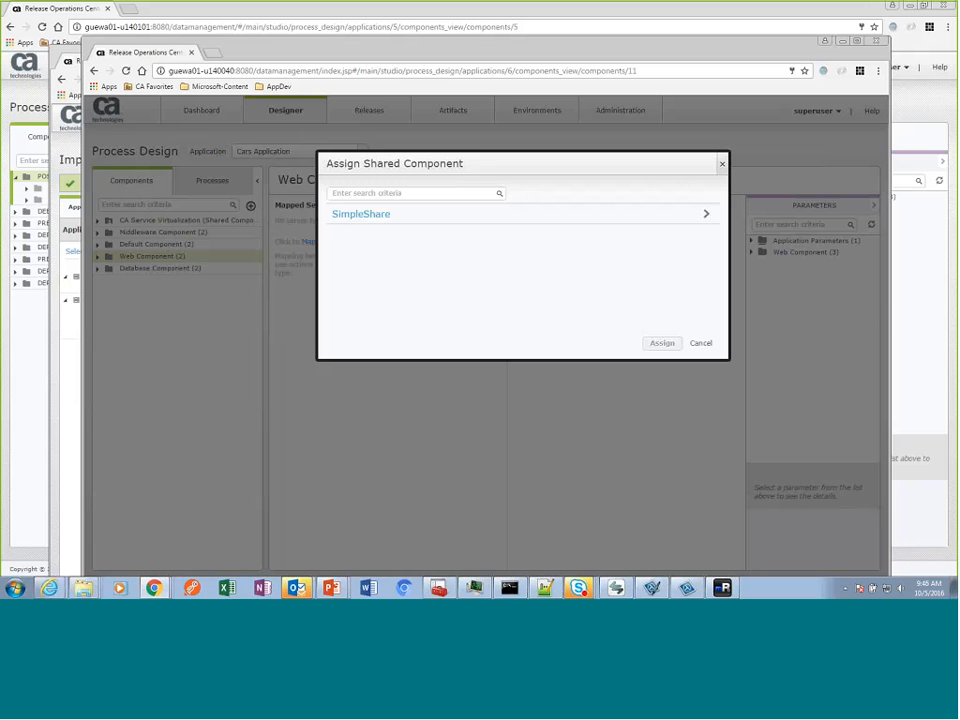
{"action": "left_click", "coordinate": [356, 217]}
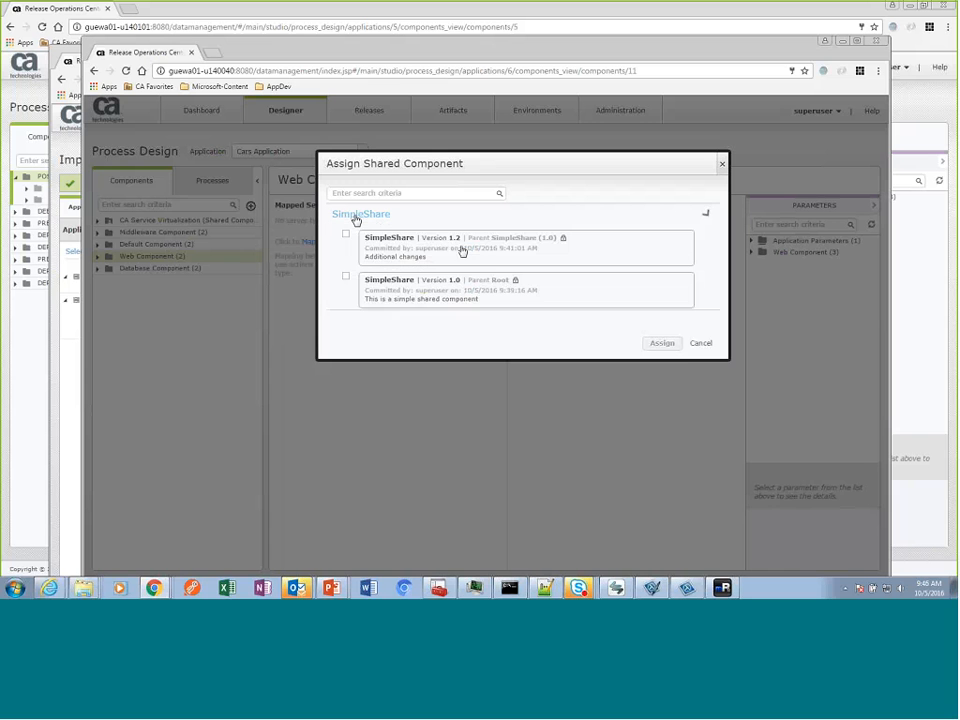
{"action": "left_click", "coordinate": [346, 236]}
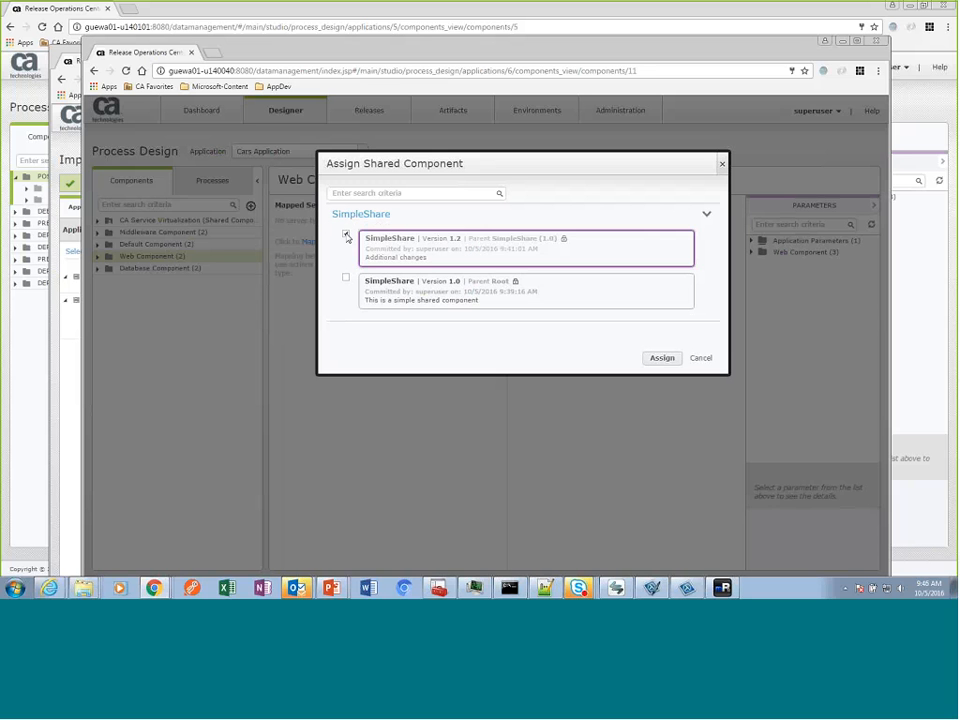
{"action": "left_click", "coordinate": [660, 358]}
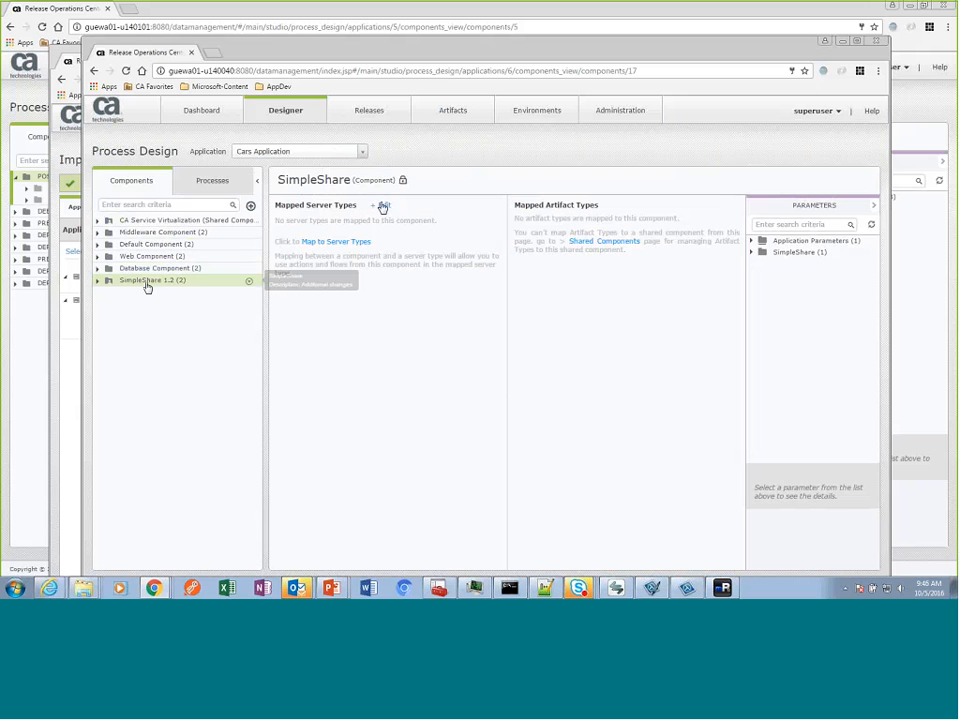
Step: Find the usages of SimpleShare again in Shared Components, covering every application it is assigned to
{"action": "mouse_move", "coordinate": [285, 110]}
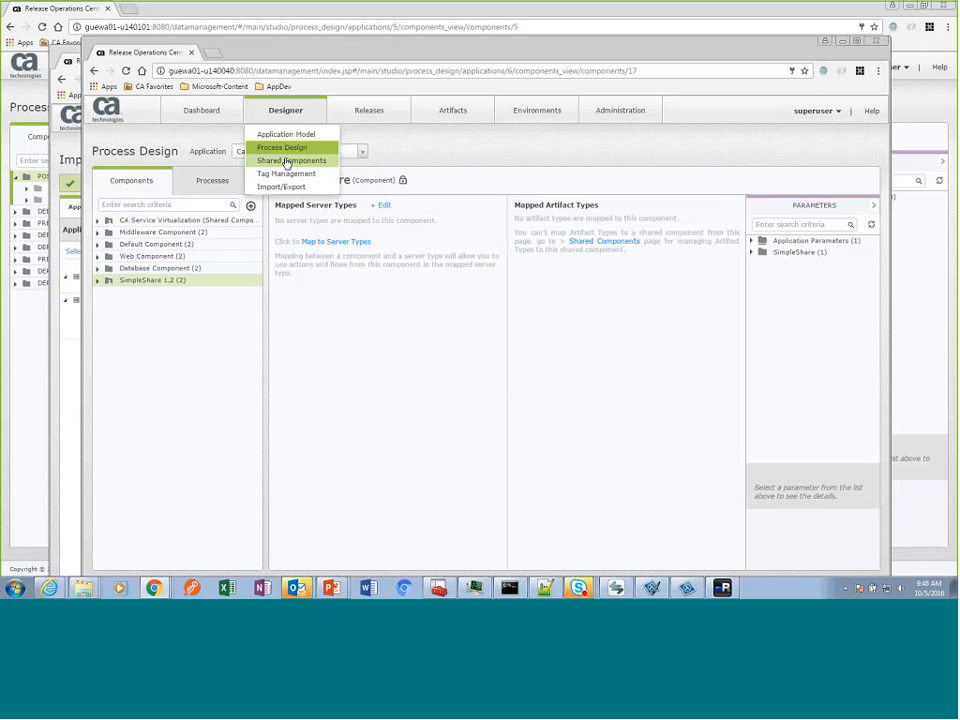
{"action": "left_click", "coordinate": [286, 162]}
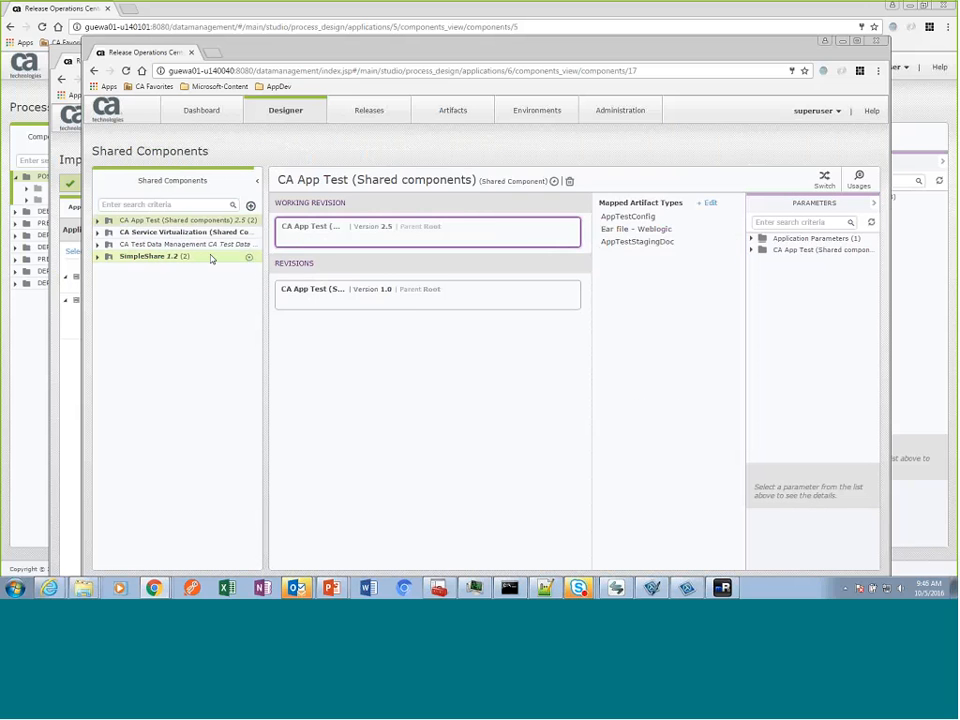
{"action": "left_click", "coordinate": [165, 258]}
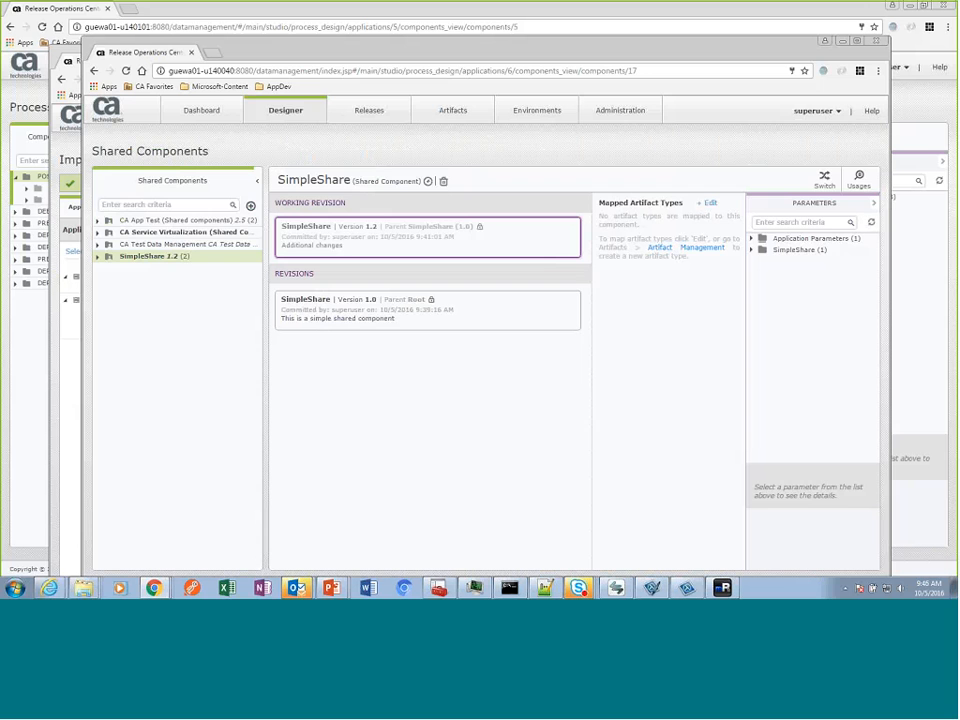
{"action": "left_click", "coordinate": [858, 180]}
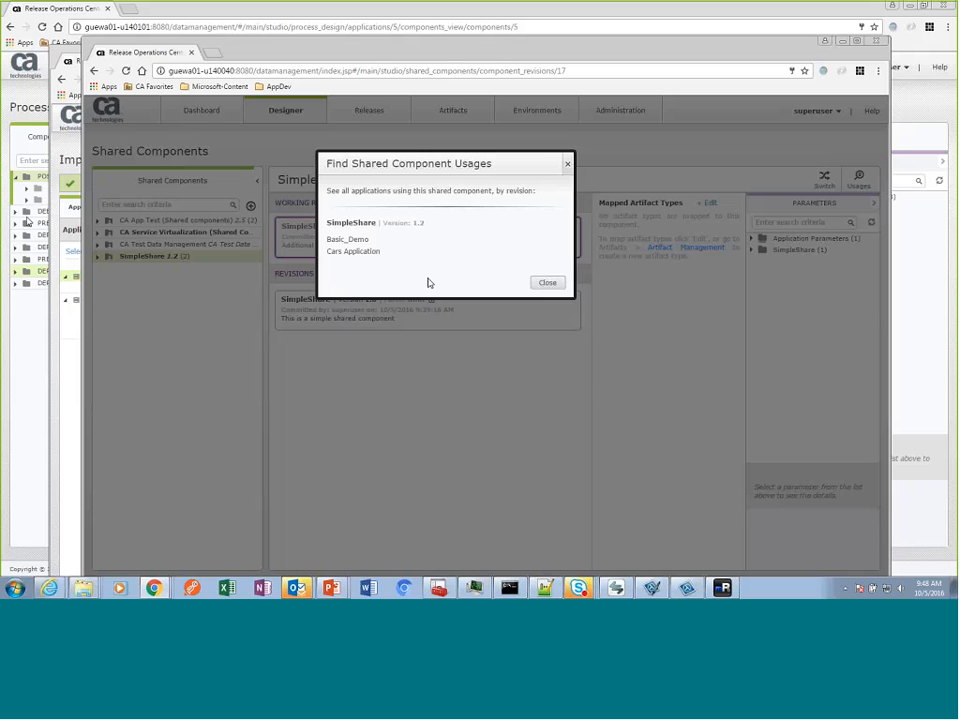
{"action": "left_click", "coordinate": [542, 287]}
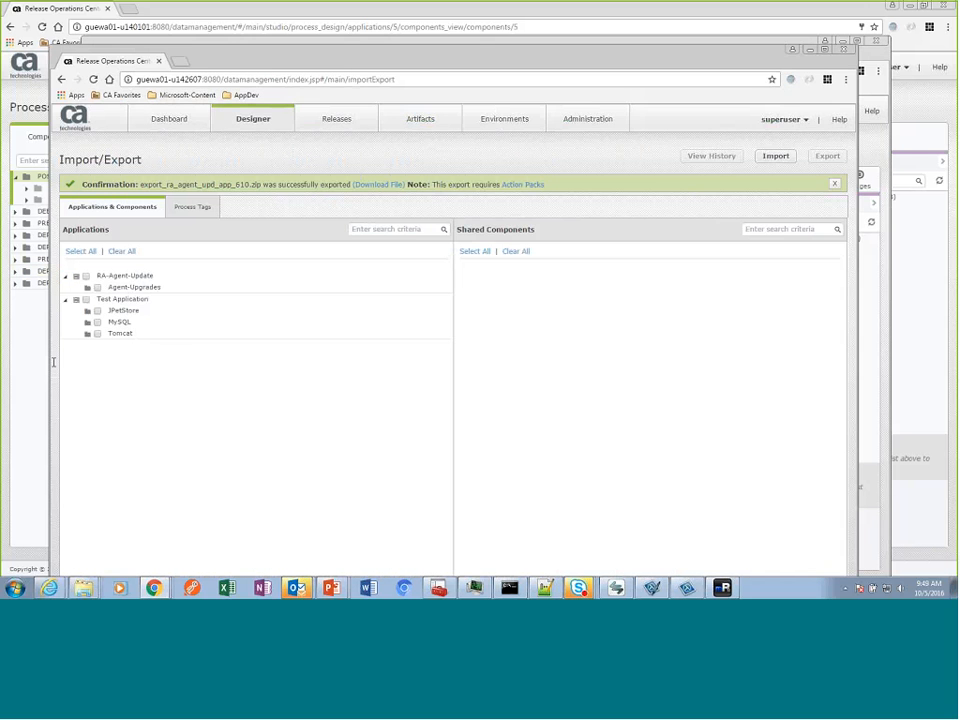
Step: Examine the DEBUG component's actions and flows and the built-in application parameters in the WebServices application
{"action": "left_click", "coordinate": [31, 344]}
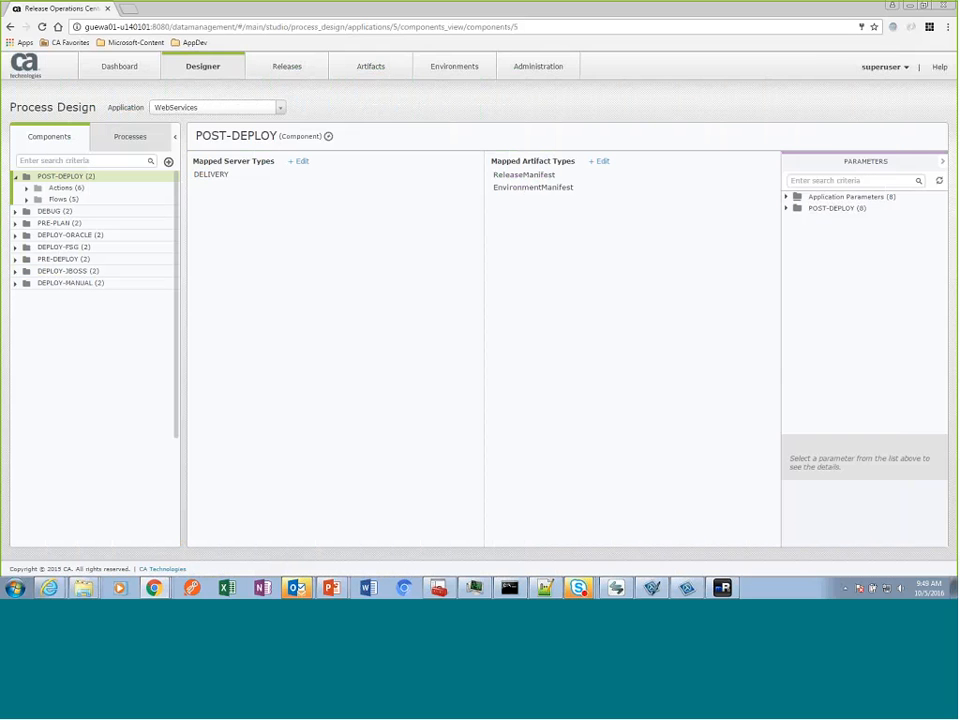
{"action": "left_click", "coordinate": [40, 212]}
{"action": "left_click", "coordinate": [16, 212]}
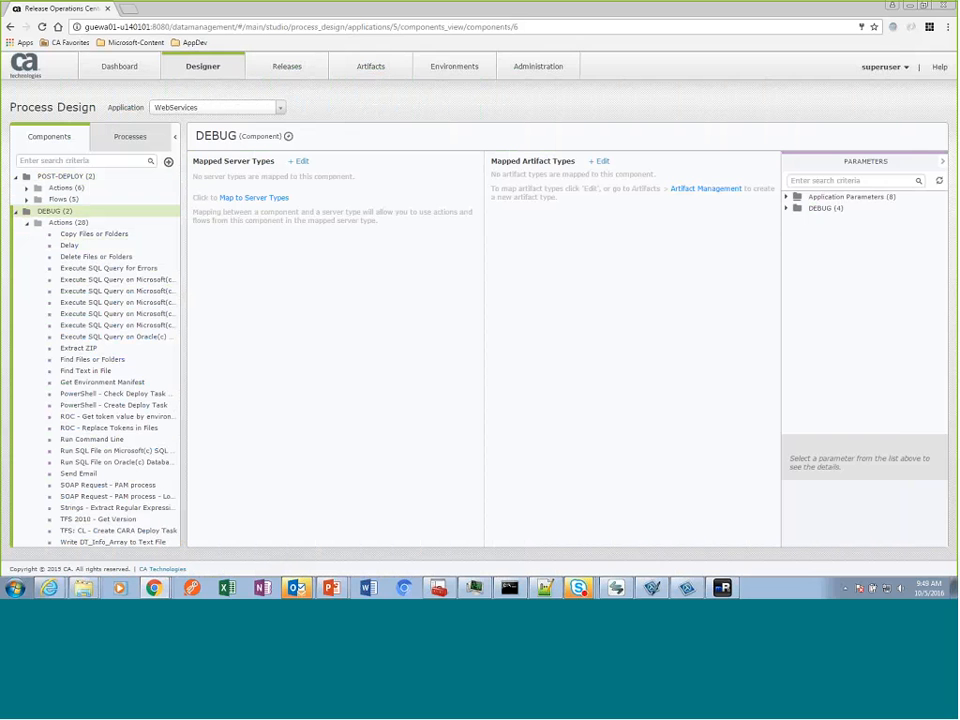
{"action": "left_click", "coordinate": [786, 197]}
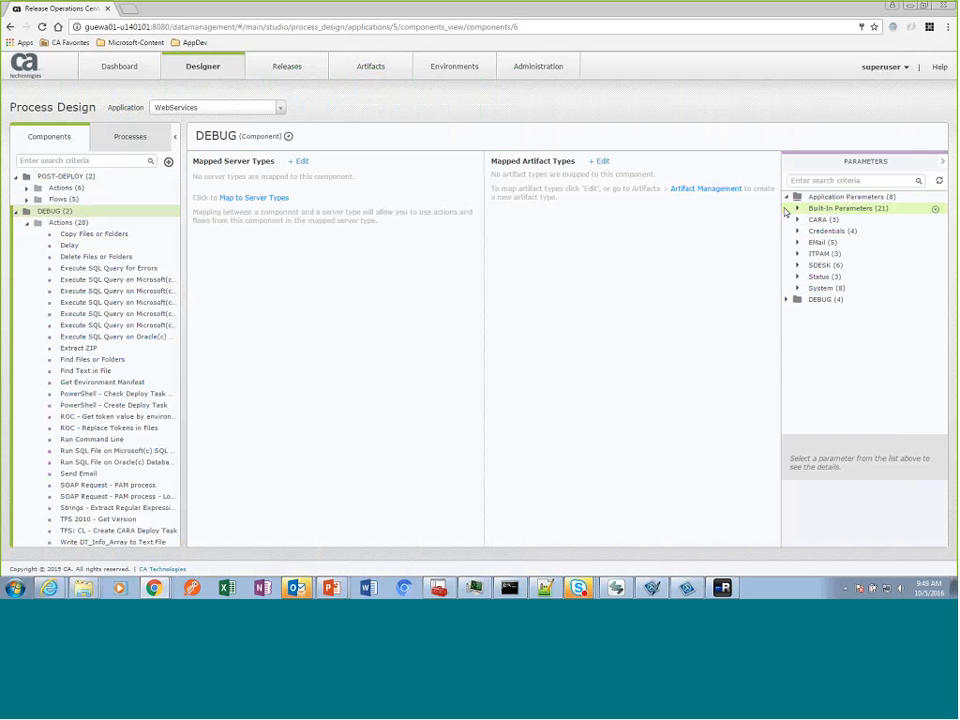
{"action": "left_click", "coordinate": [796, 208]}
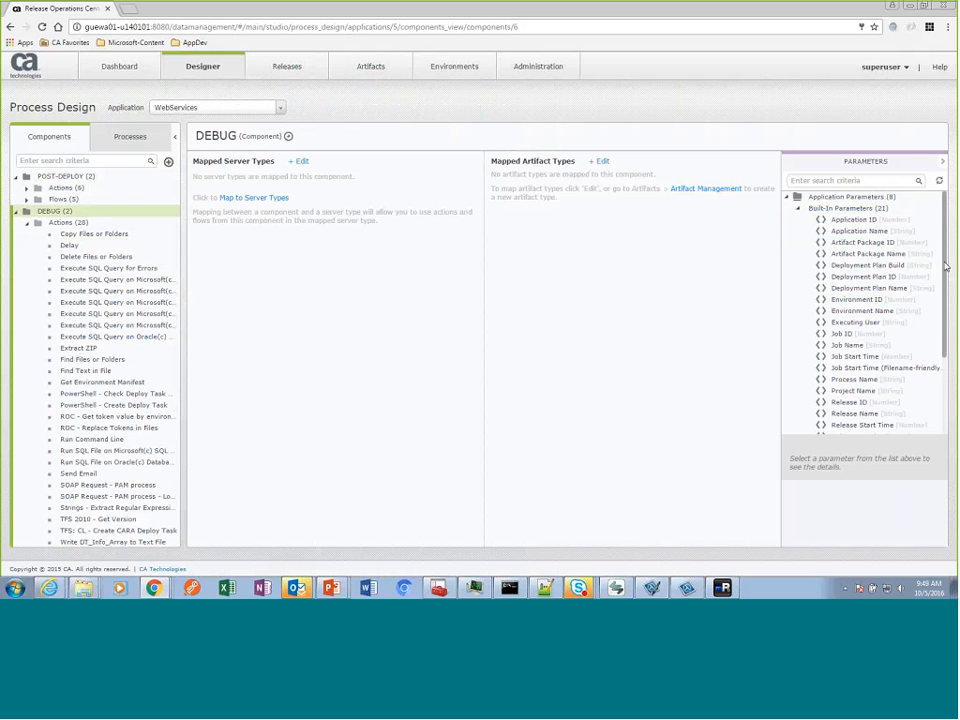
{"action": "scroll", "coordinate": [897, 214], "scroll_direction": "down", "scroll_amount": 2}
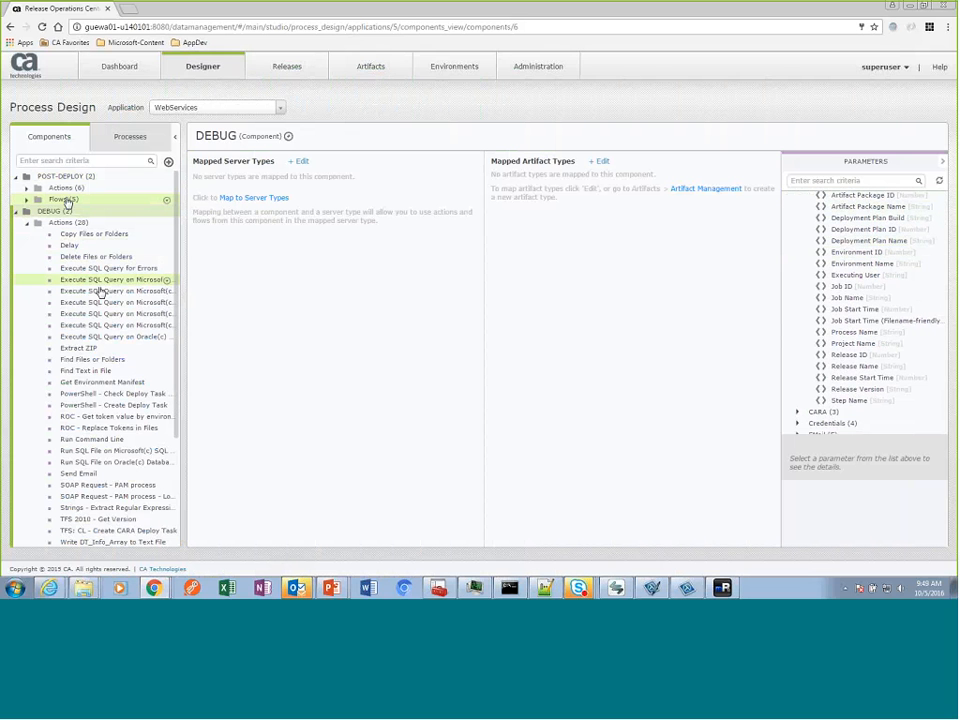
{"action": "scroll", "coordinate": [165, 315], "scroll_direction": "down", "scroll_amount": 3}
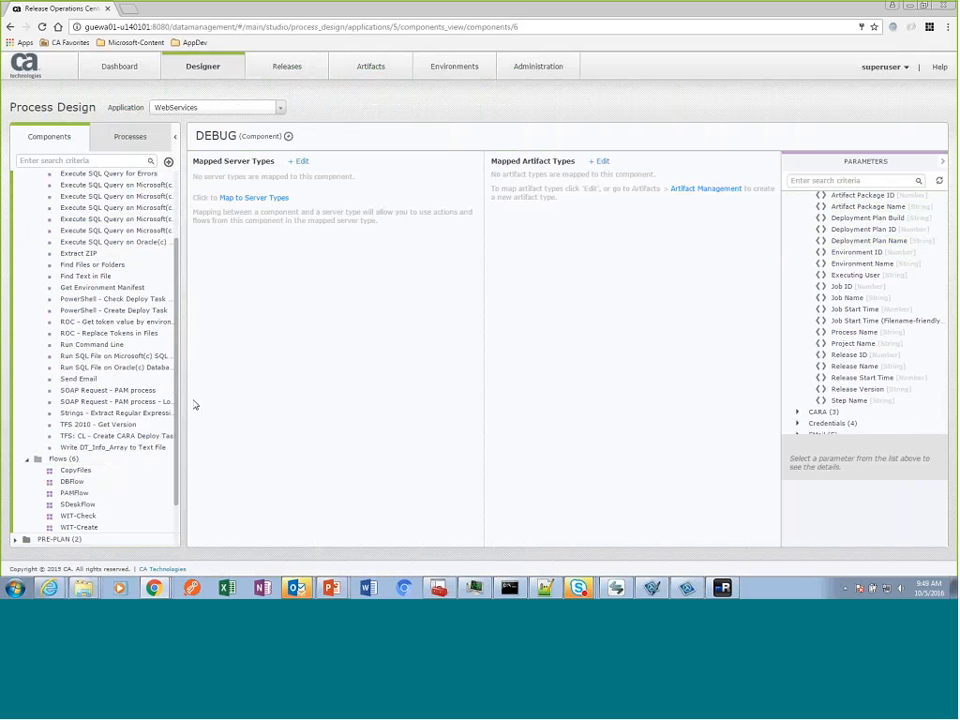
Step: Open the CopyFiles flow of the DEBUG component and examine its application parameters, including the built-in ones
{"action": "left_click", "coordinate": [75, 414]}
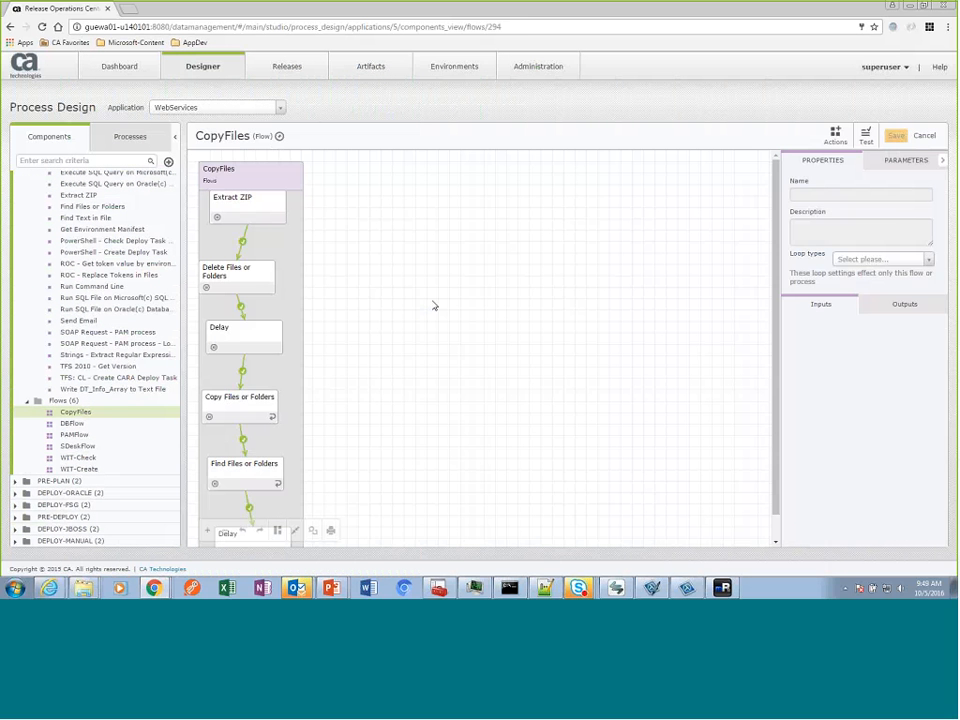
{"action": "left_click", "coordinate": [905, 160]}
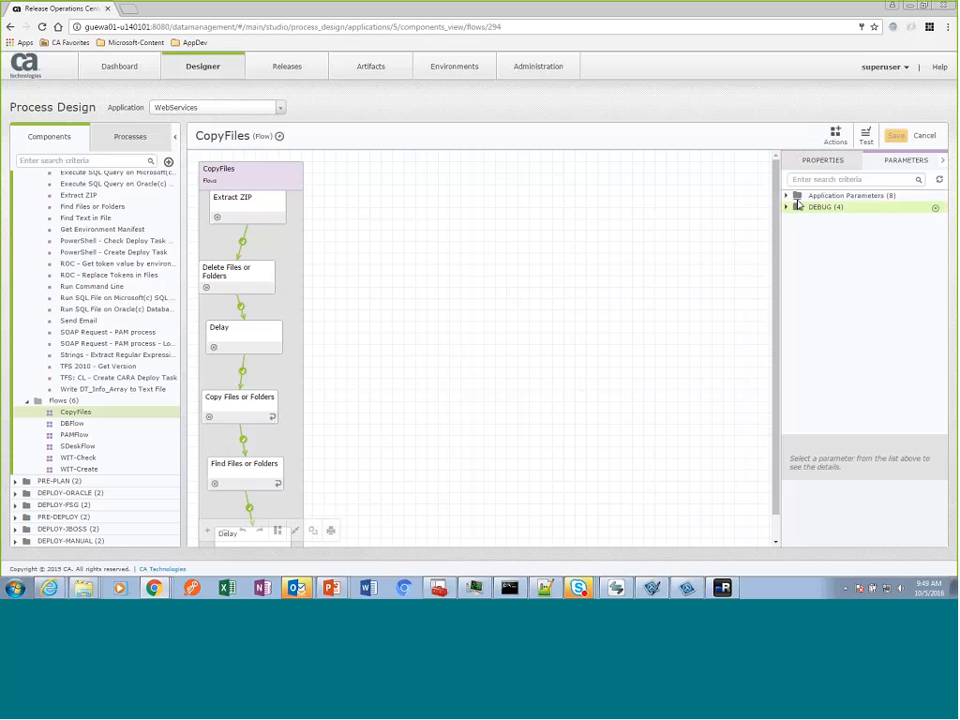
{"action": "left_click", "coordinate": [786, 195]}
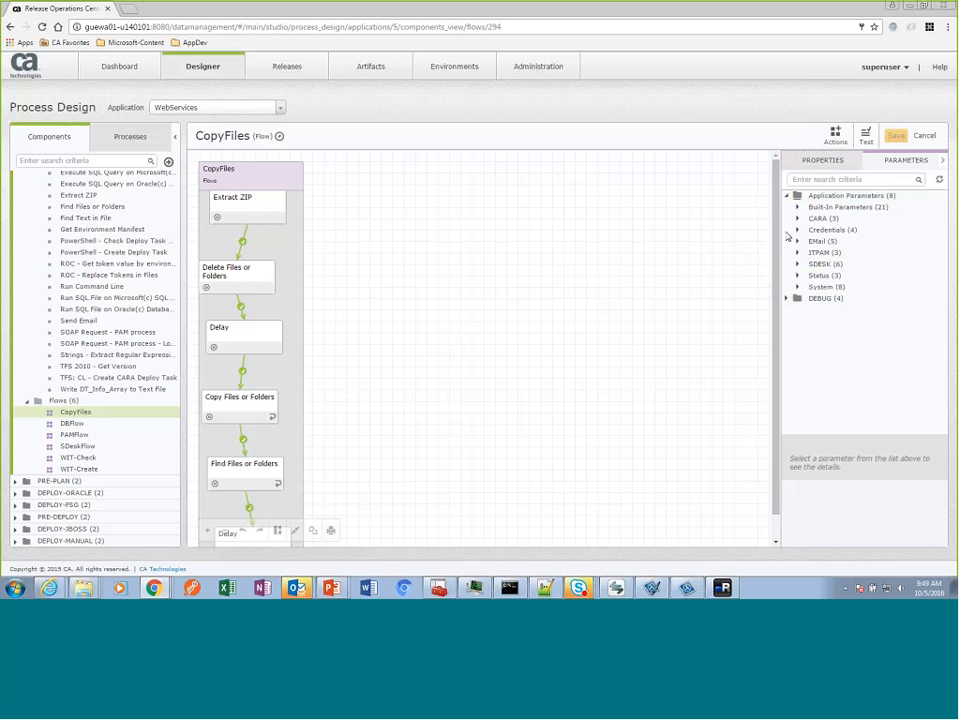
{"action": "left_click", "coordinate": [797, 207]}
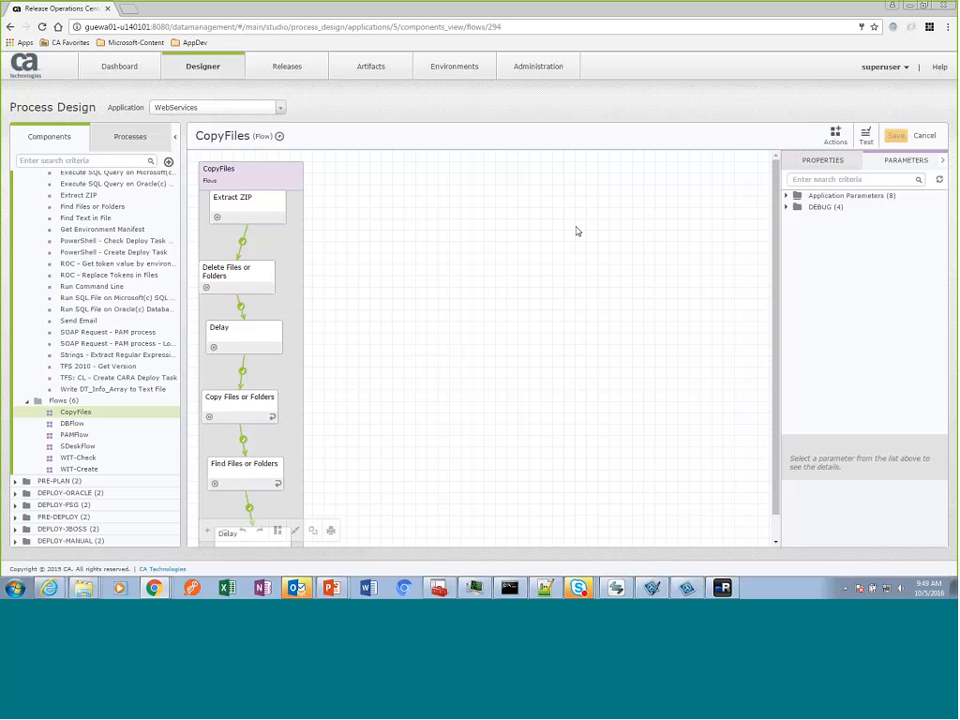
Step: View Shared Components on the current server and switch to the other browser window that has the SimpleShare shared component open
{"action": "left_click", "coordinate": [206, 68]}
{"action": "left_click", "coordinate": [220, 116]}
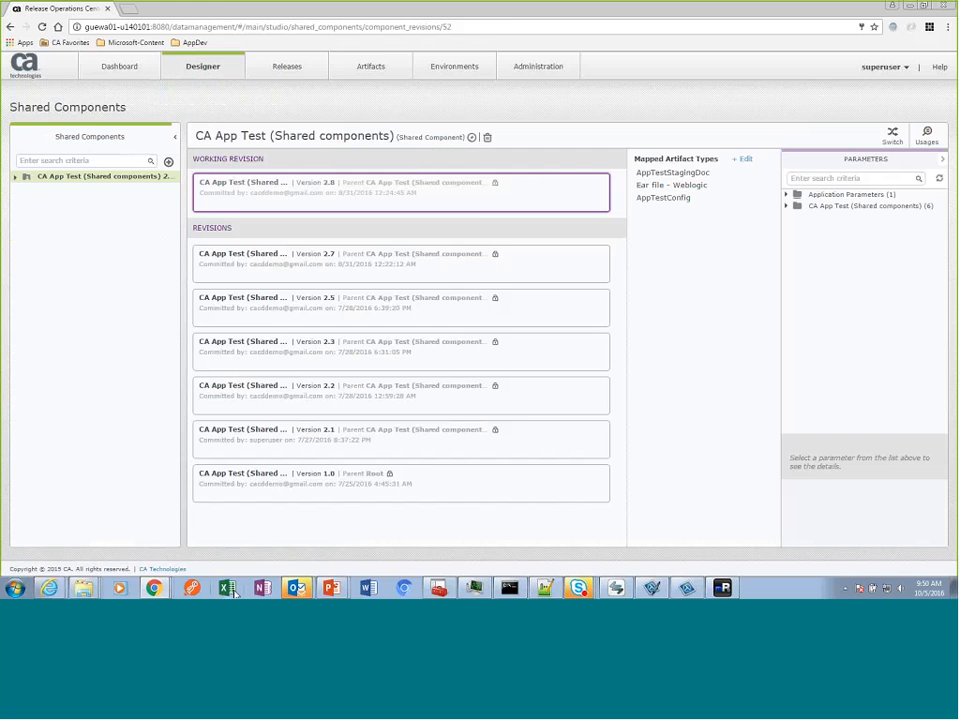
{"action": "double_click", "coordinate": [319, 14]}
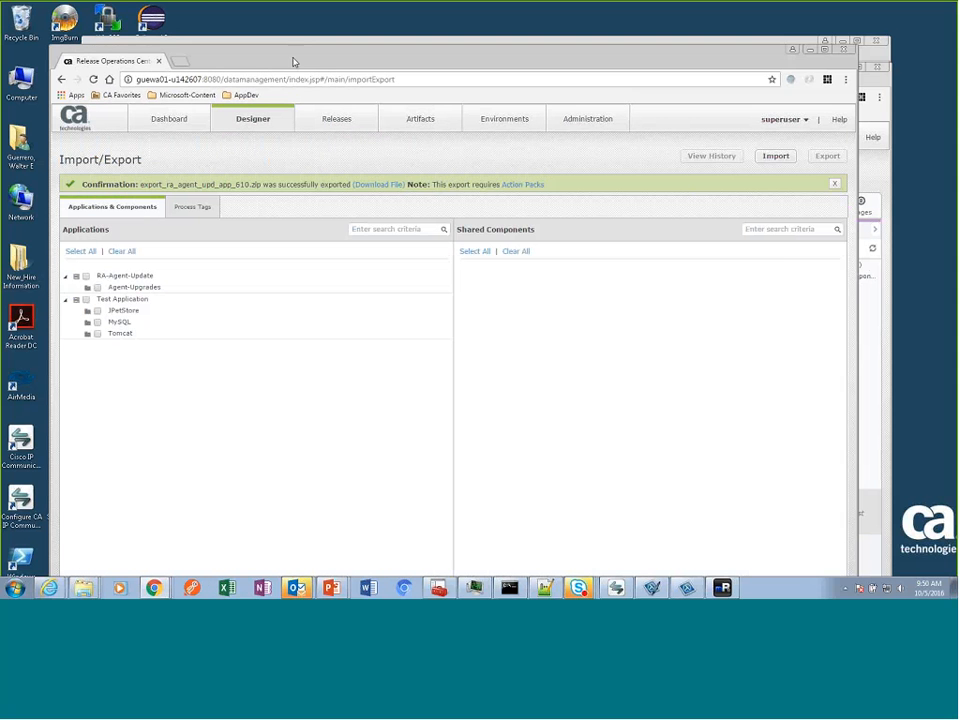
{"action": "left_click_drag", "start_coordinate": [332, 70], "coordinate": [303, 106]}
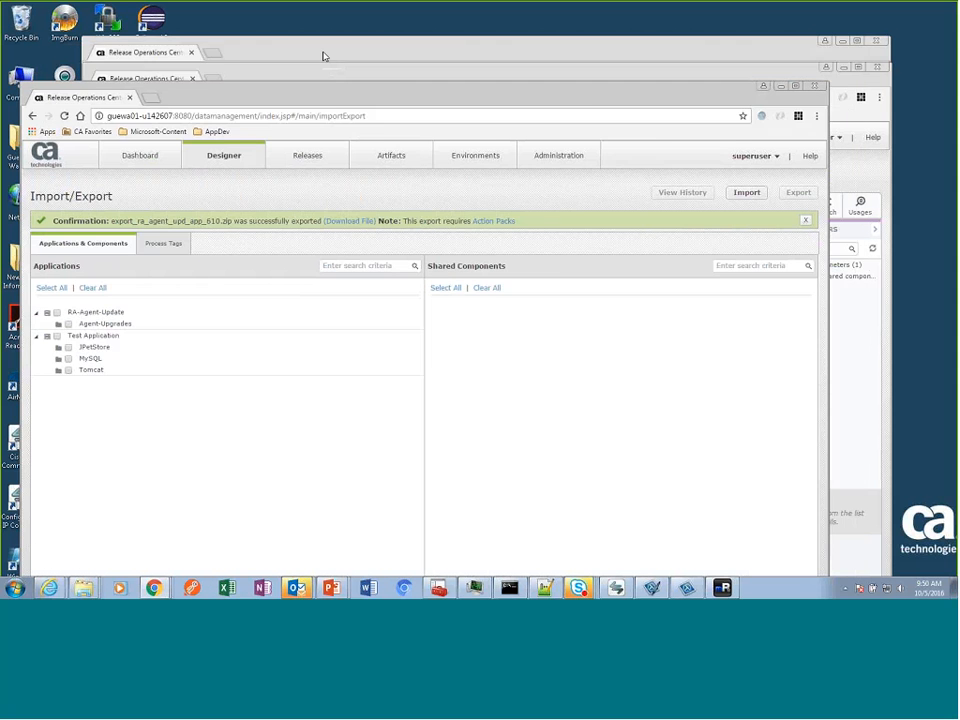
{"action": "left_click", "coordinate": [326, 55]}
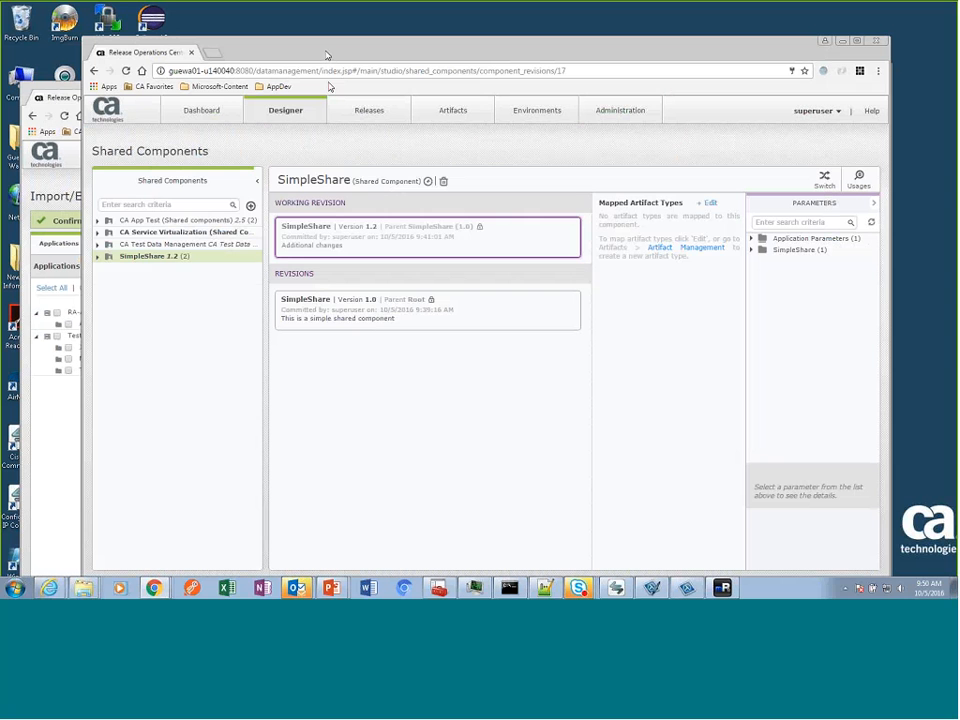
Step: Examine the flows of SimpleShare 1.2 and the built-in application parameters available to the shared component
{"action": "left_click", "coordinate": [98, 256]}
{"action": "left_click", "coordinate": [110, 281]}
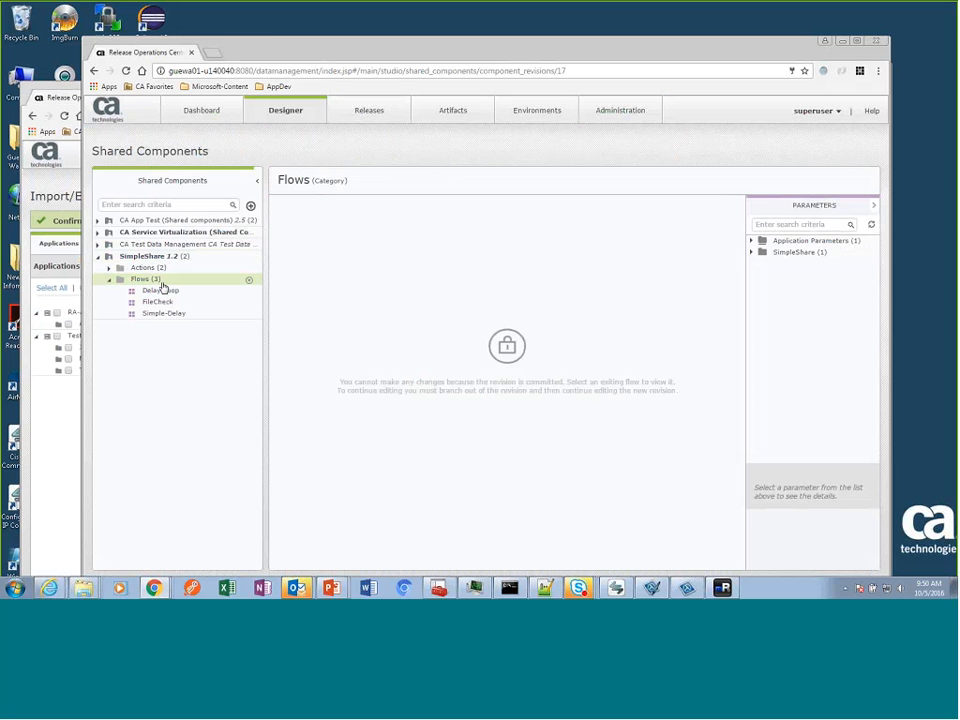
{"action": "left_click", "coordinate": [751, 242]}
{"action": "left_click", "coordinate": [762, 254]}
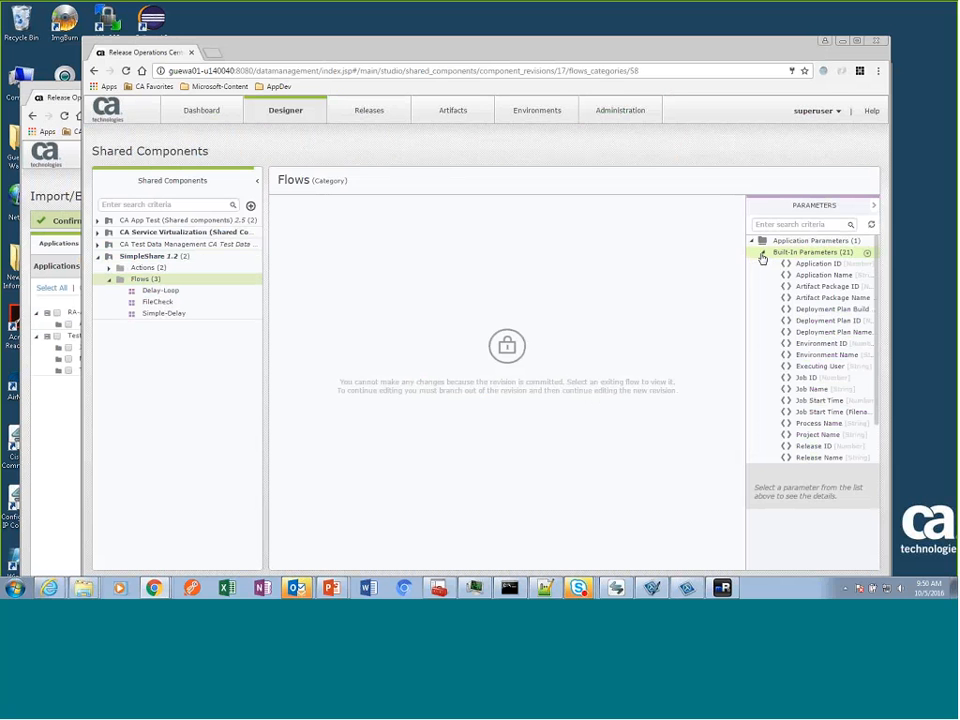
{"action": "mouse_move", "coordinate": [877, 294]}
{"action": "left_mouse_down"}
{"action": "mouse_move", "coordinate": [895, 409]}
{"action": "mouse_move", "coordinate": [889, 290]}
{"action": "left_mouse_up"}
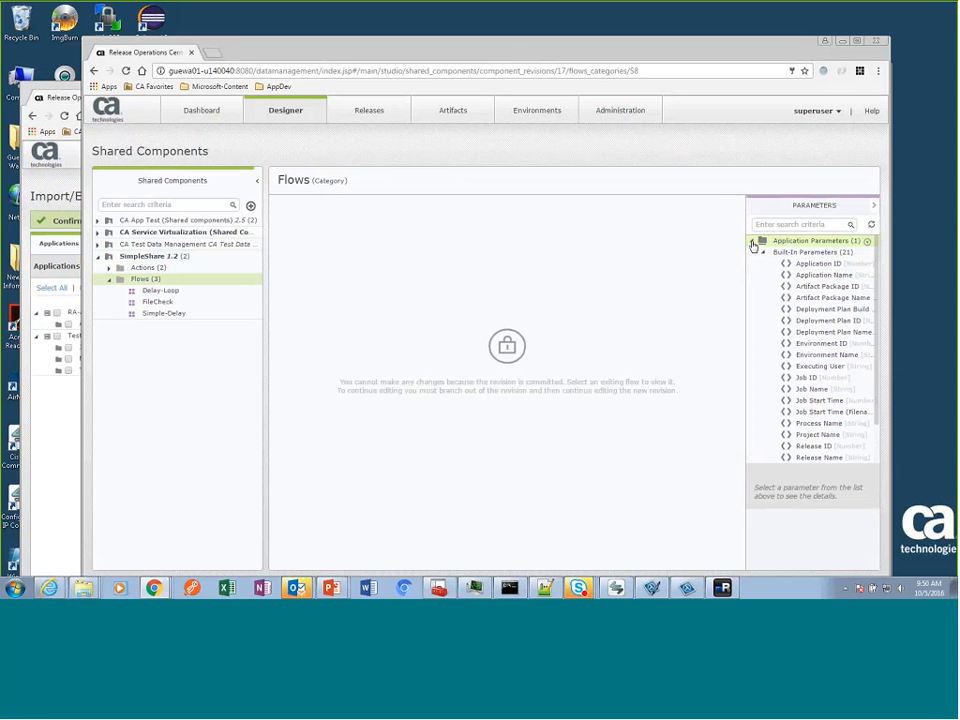
{"action": "left_click", "coordinate": [753, 245]}
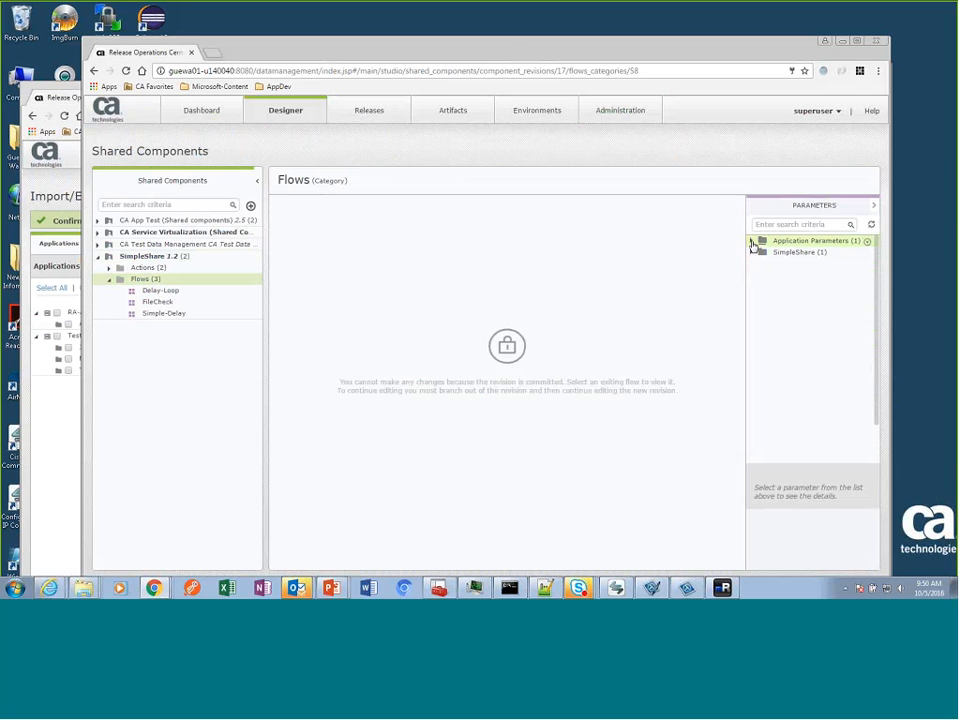